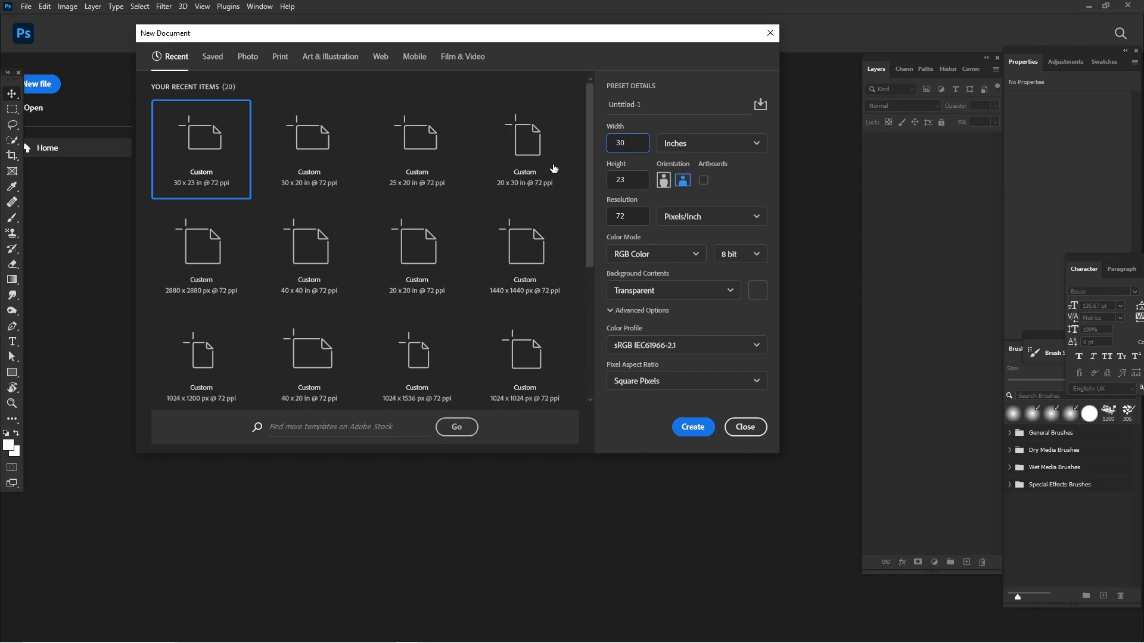
Create a transparent portrait document 20 inches wide and 25 inches high at 72 pixels/inch.
drag(639, 144, 596, 143)
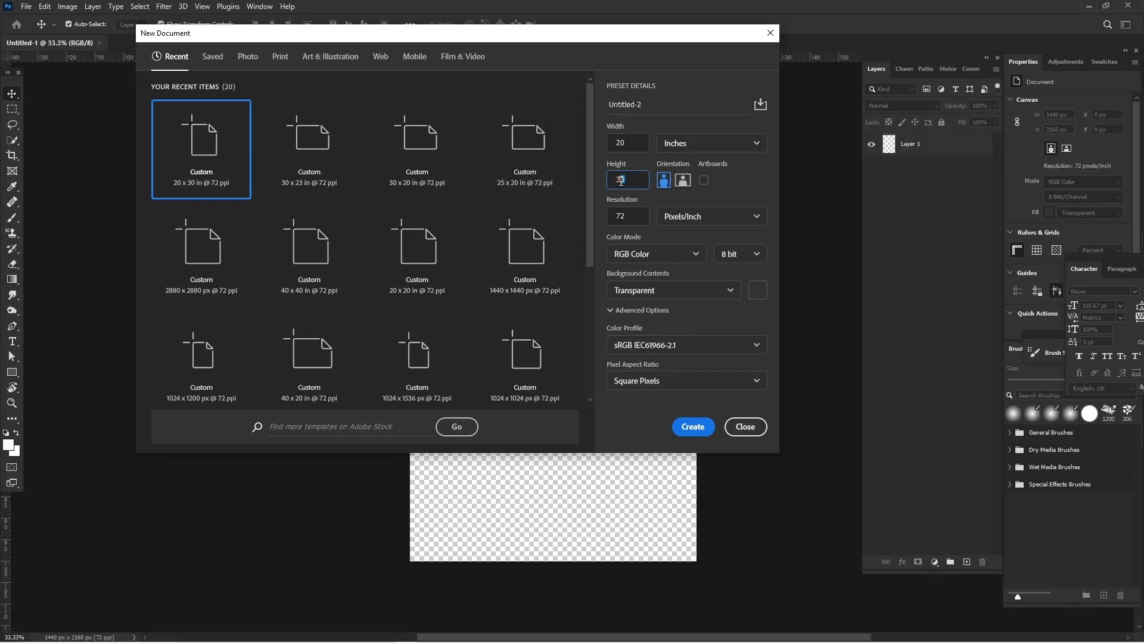
text(25)
key(Return)
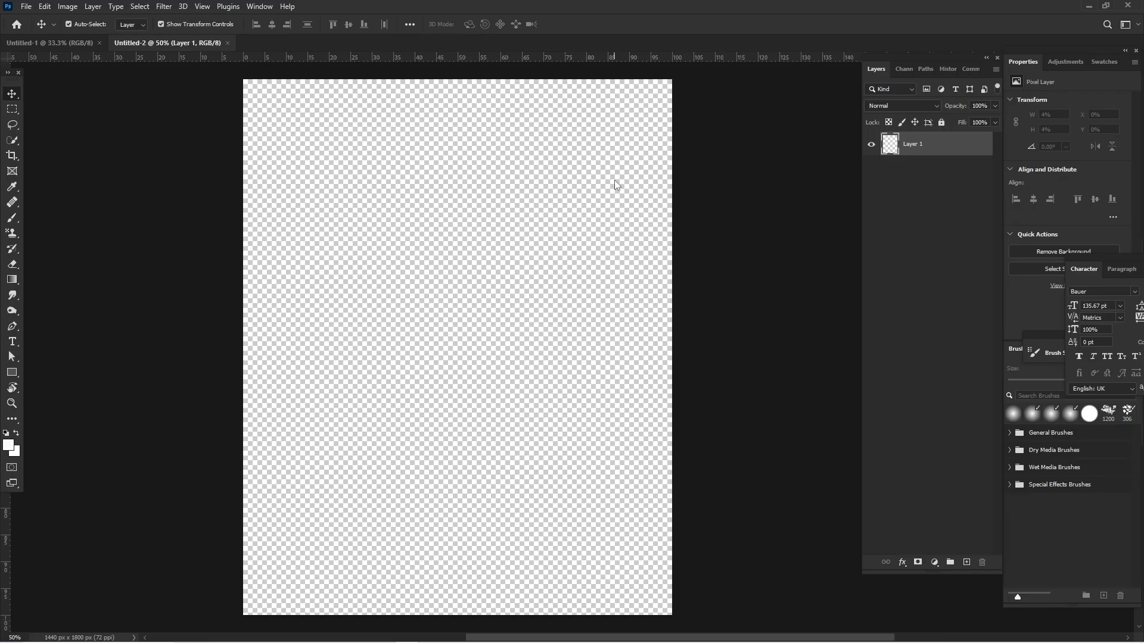
Add a Solid Color fill layer in off-white f7fbfb as the background.
click(934, 562)
click(947, 355)
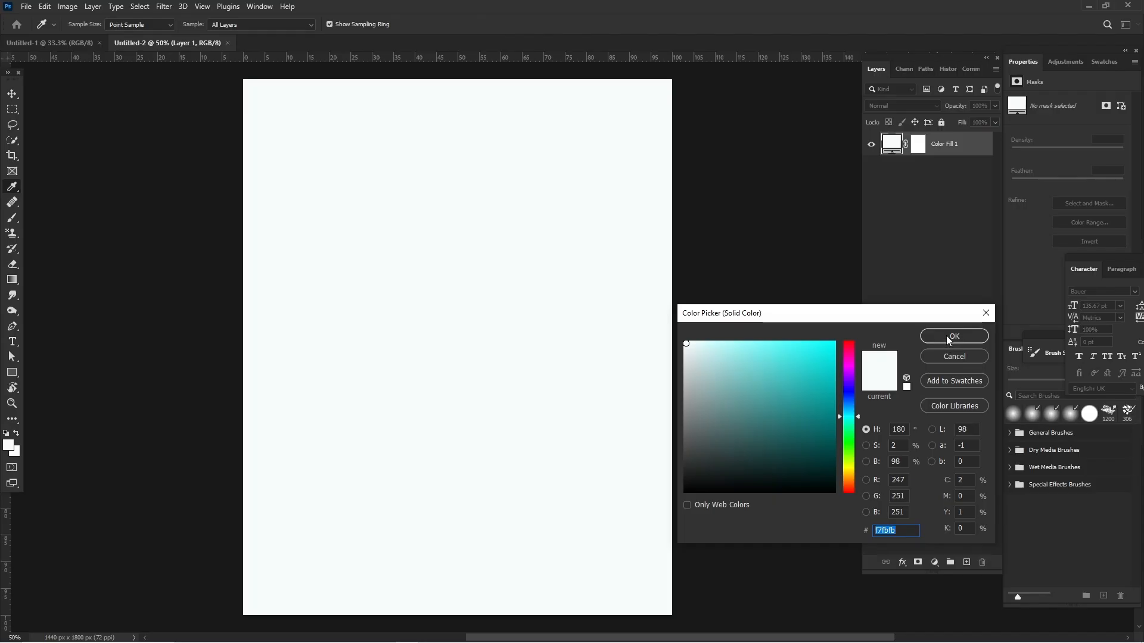
click(946, 336)
key(v)
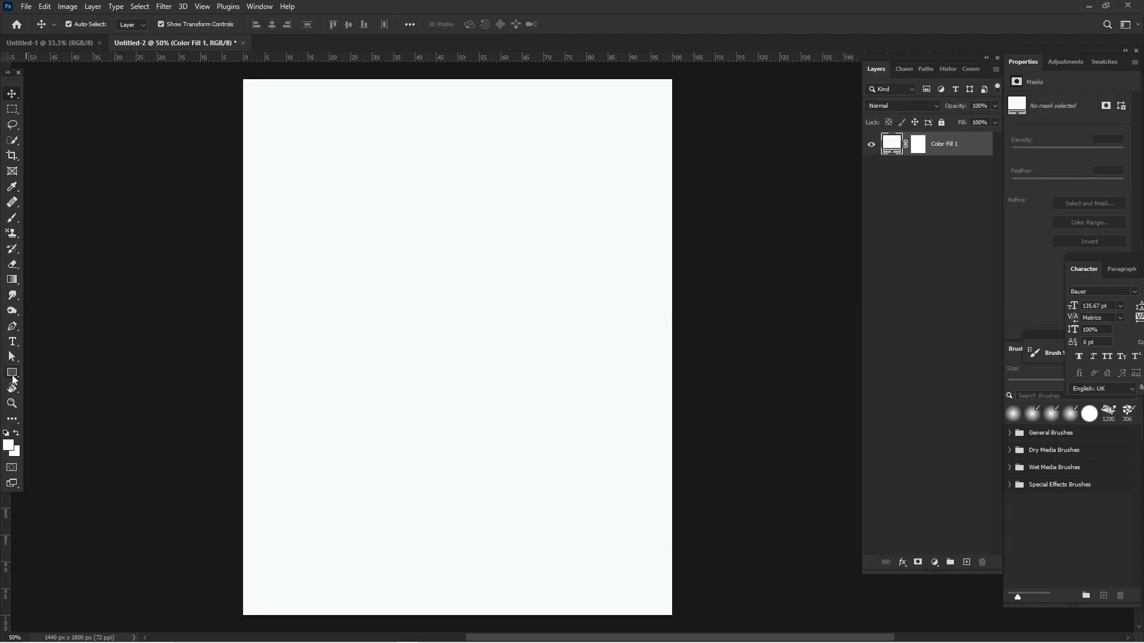
Draw a full-height rectangle about 841 × 1840 px over the canvas's right part and fill it with dark green.
click(12, 374)
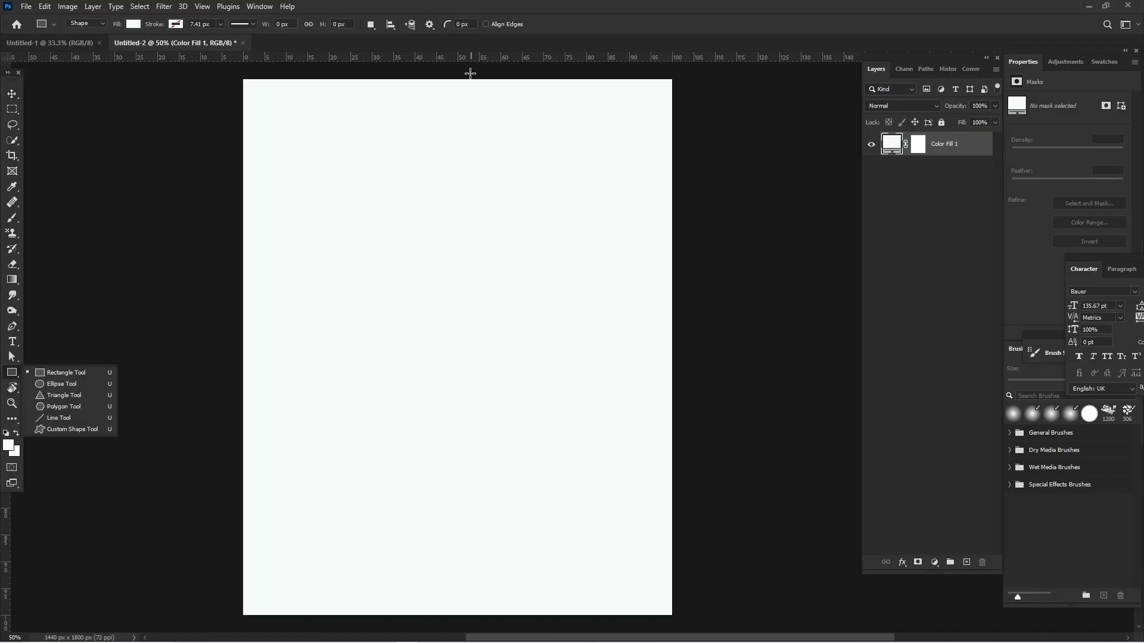
drag(471, 72, 722, 620)
click(887, 150)
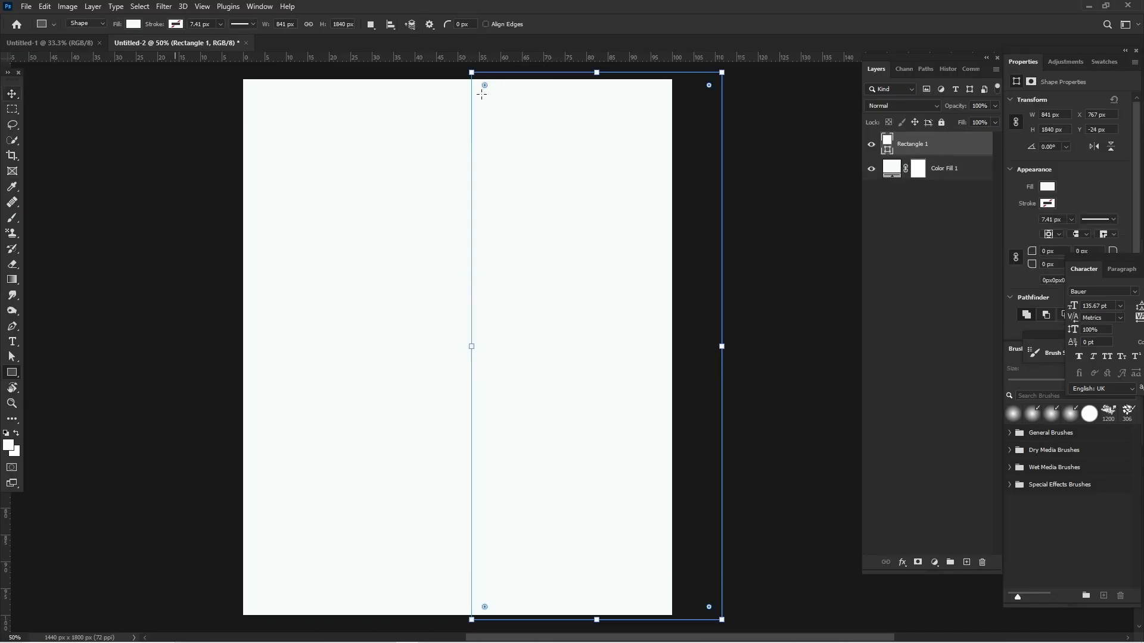
double_click(887, 153)
click(834, 461)
click(848, 447)
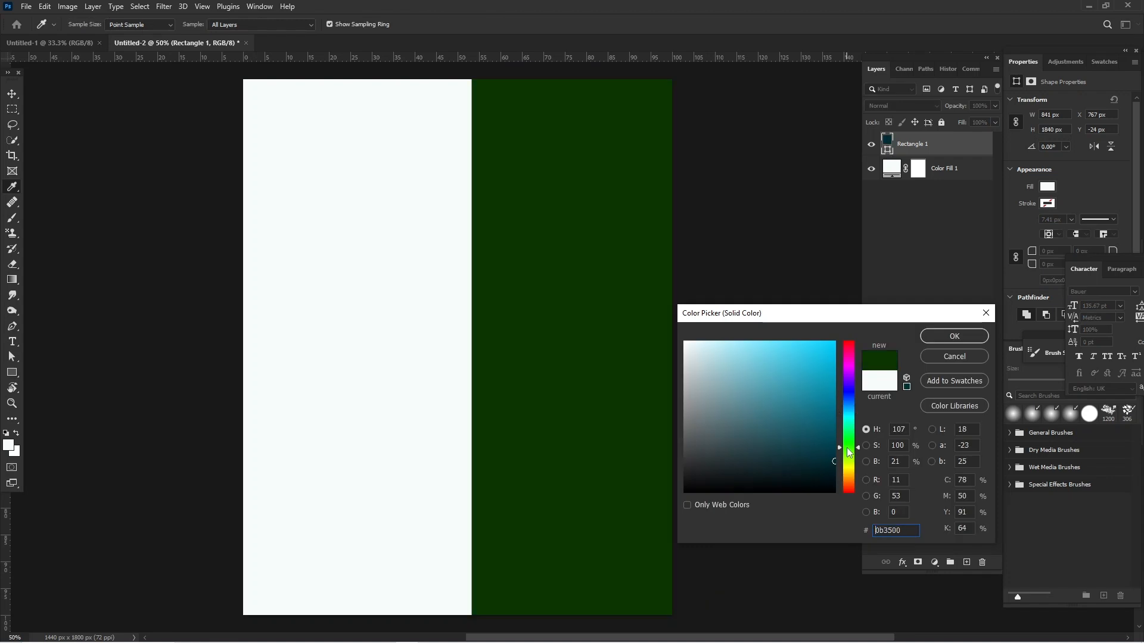
click(848, 435)
key(Return)
key(v)
click(138, 218)
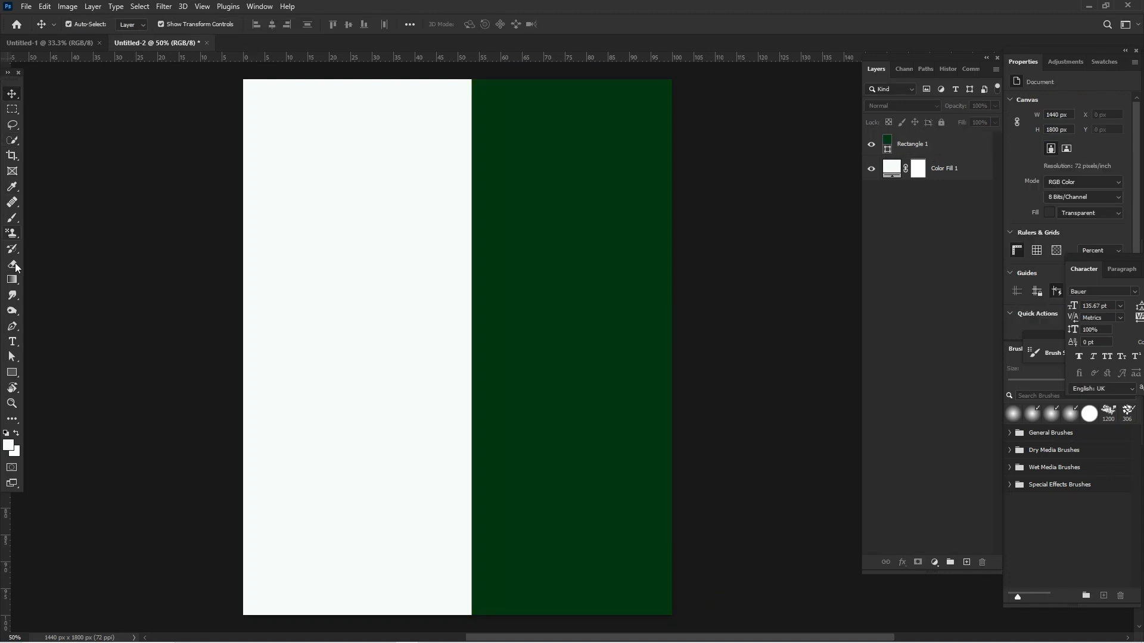
Draw a horizontal rectangle about 1603 × 456 px extending past the canvas's left edge and fully round its corners.
click(12, 373)
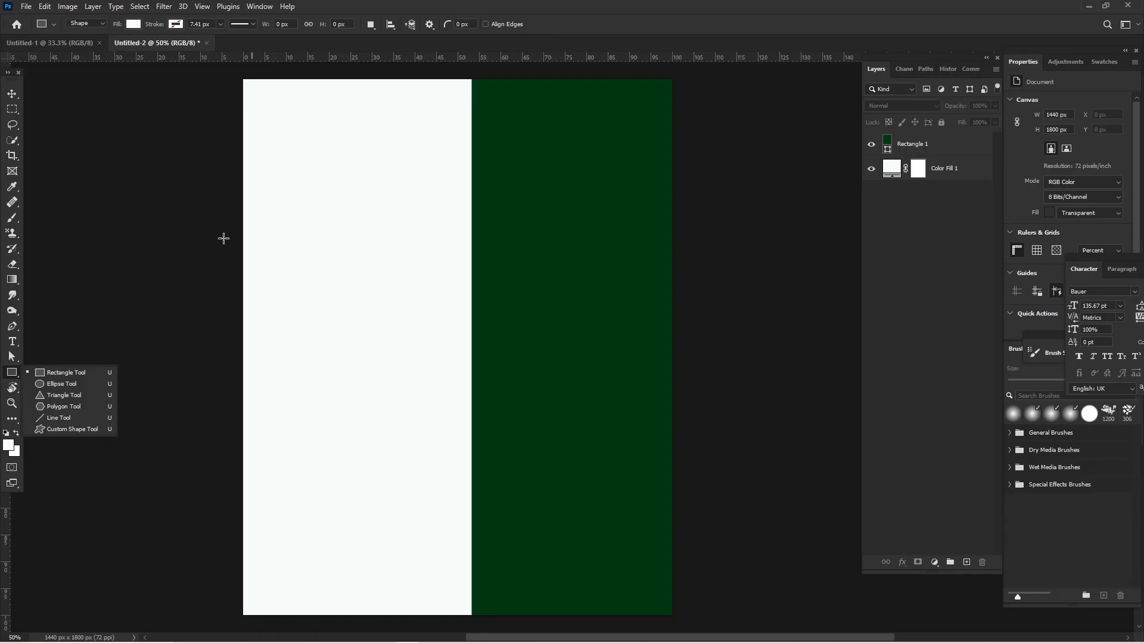
drag(231, 226, 595, 361)
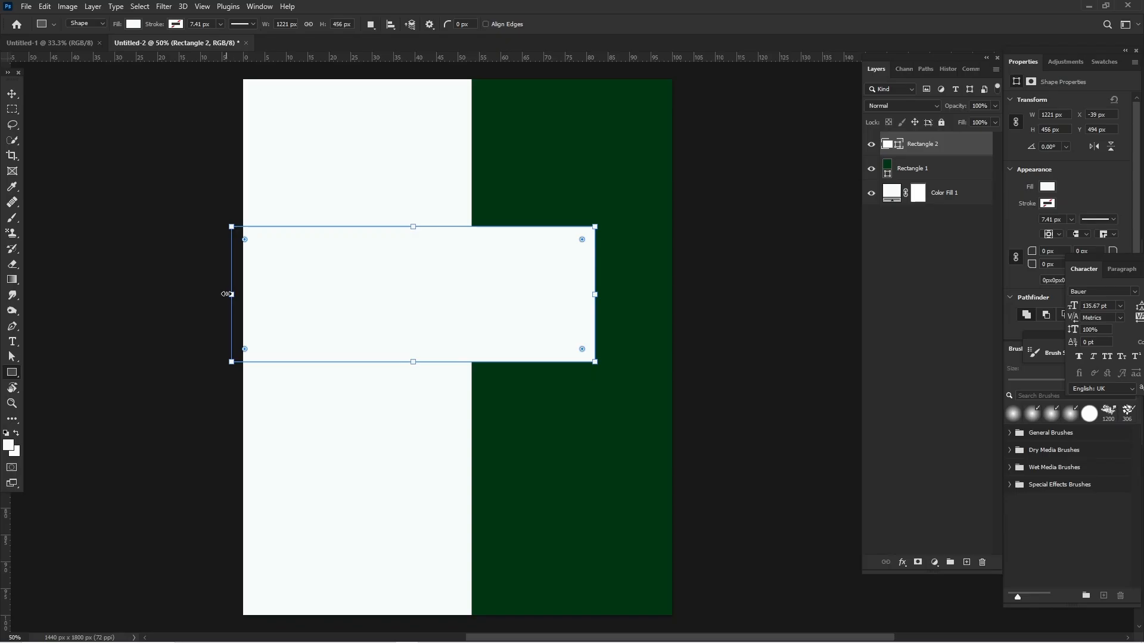
drag(231, 294, 117, 296)
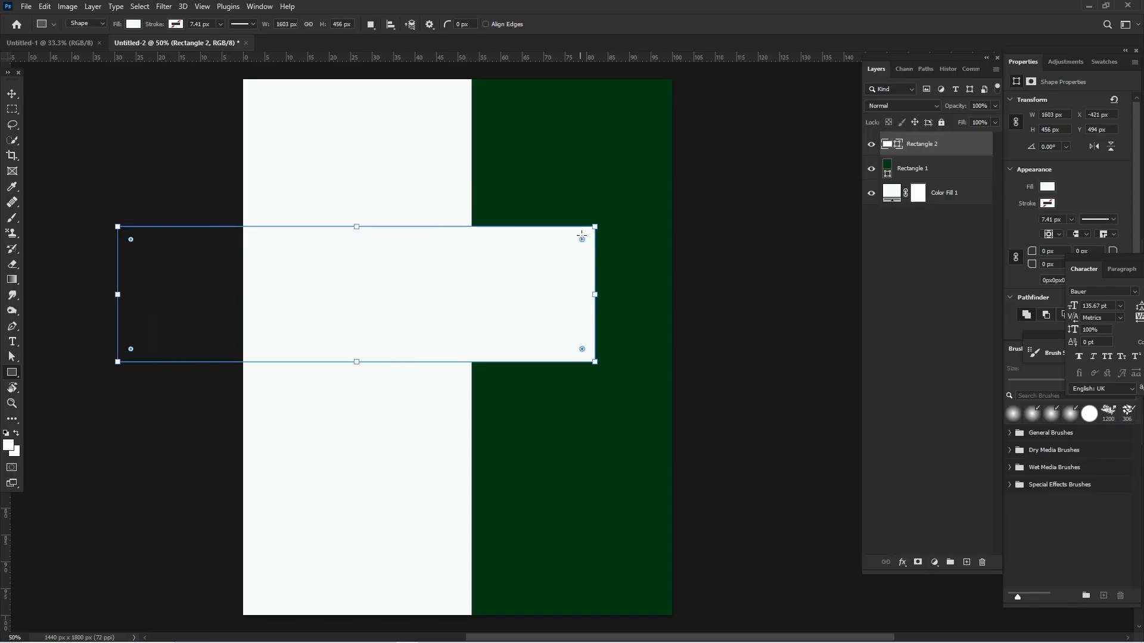
drag(575, 240, 516, 271)
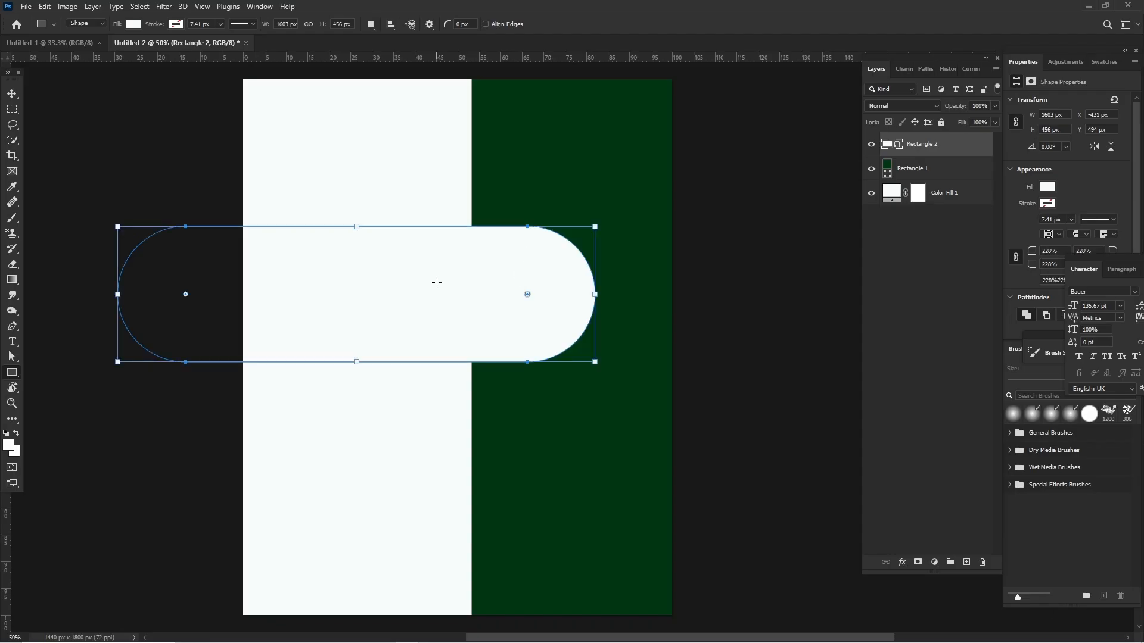
click(12, 95)
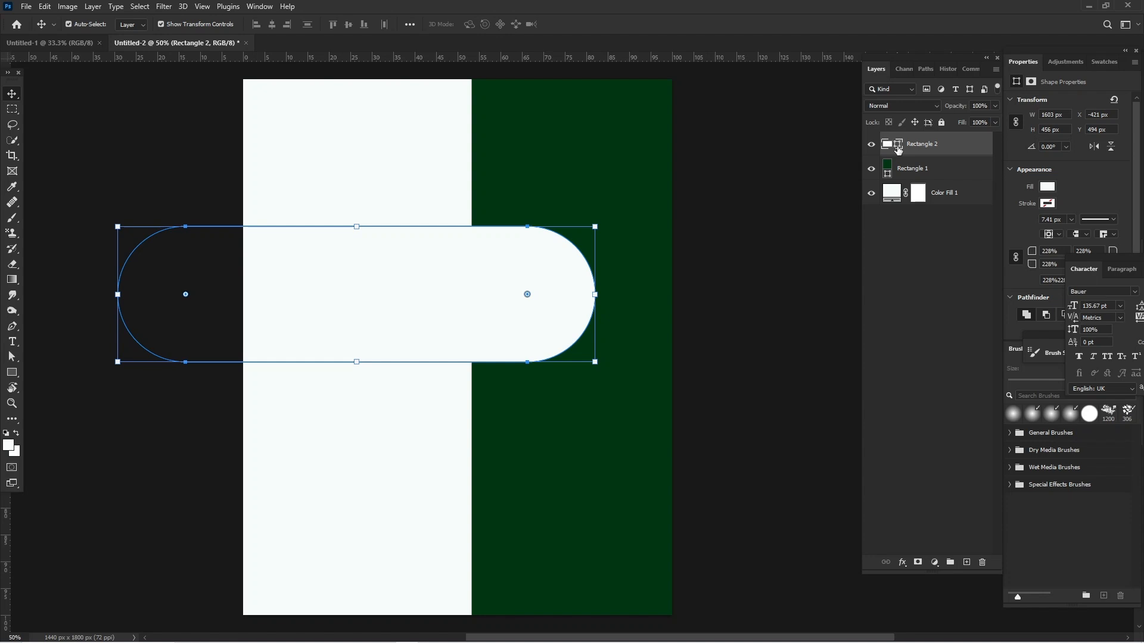
Fill the rounded horizontal shape with very dark green 01240c.
double_click(898, 148)
click(833, 473)
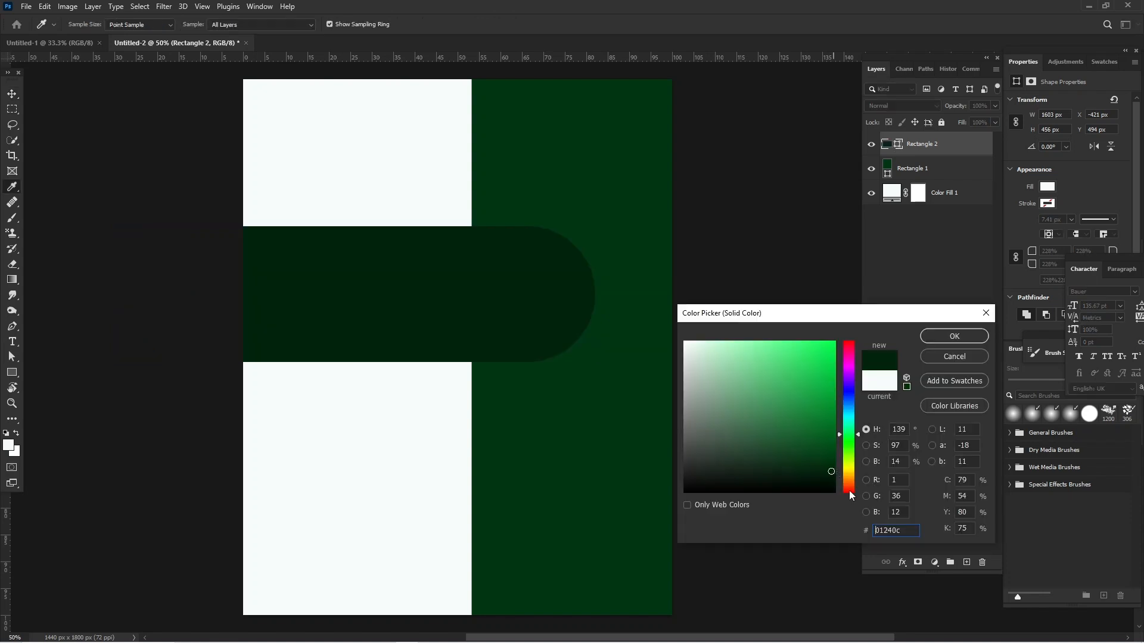
click(953, 336)
key(v)
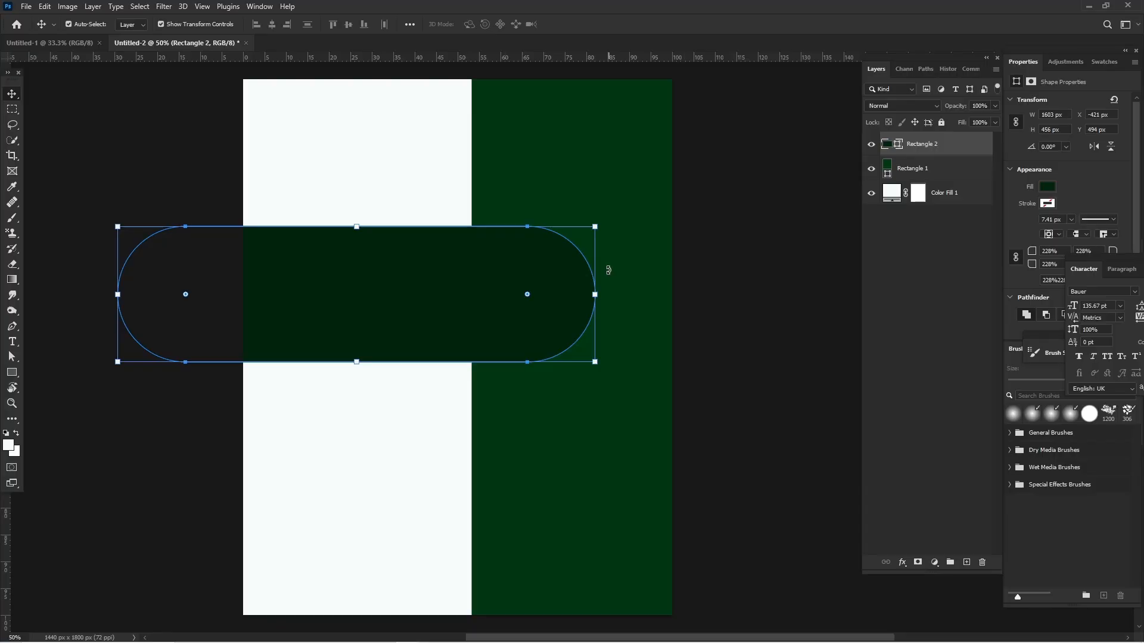
Scale the rounded horizontal shape down proportionally to about 1569 × 446 px.
click(586, 296)
drag(584, 296, 585, 296)
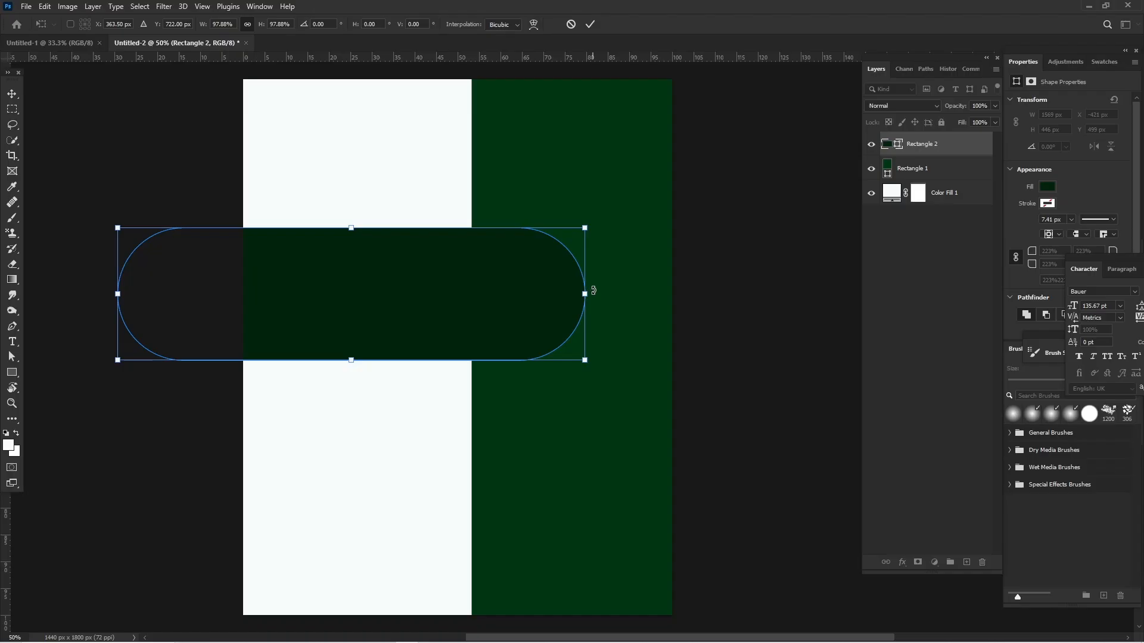
key(Return)
key(v)
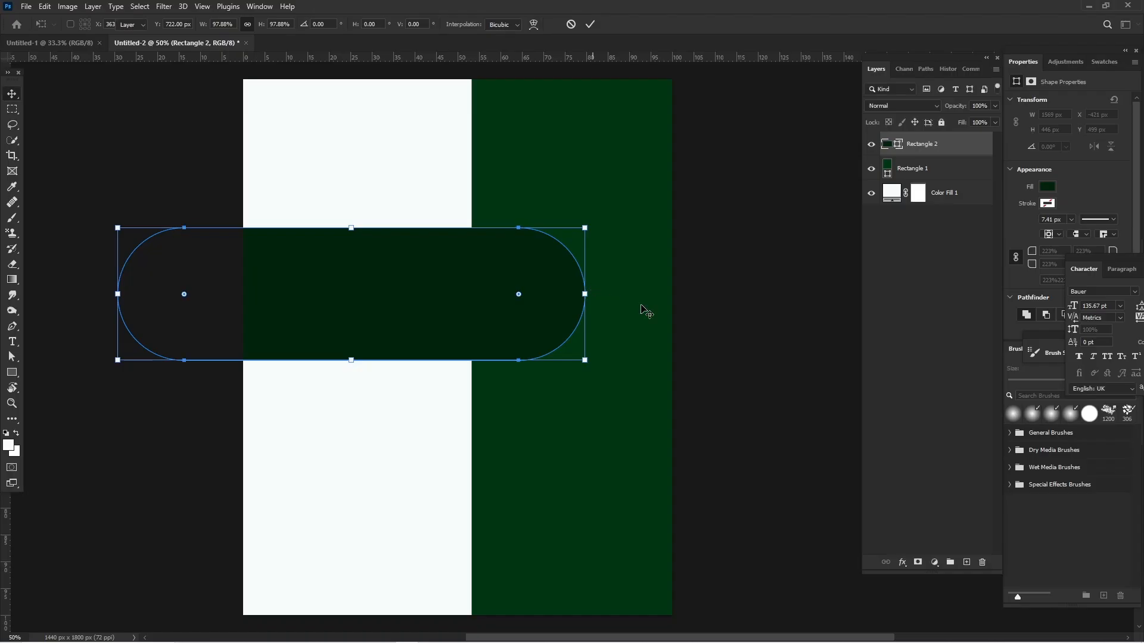
Add a white Stroke layer effect about 57 px wide around the rounded horizontal shape.
click(903, 563)
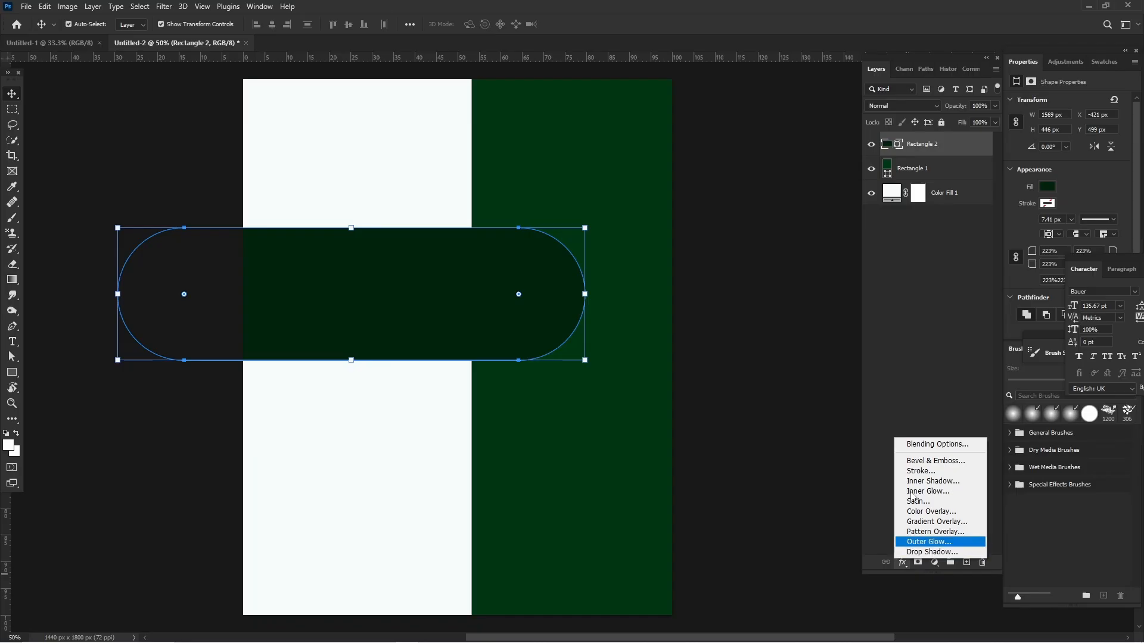
click(912, 471)
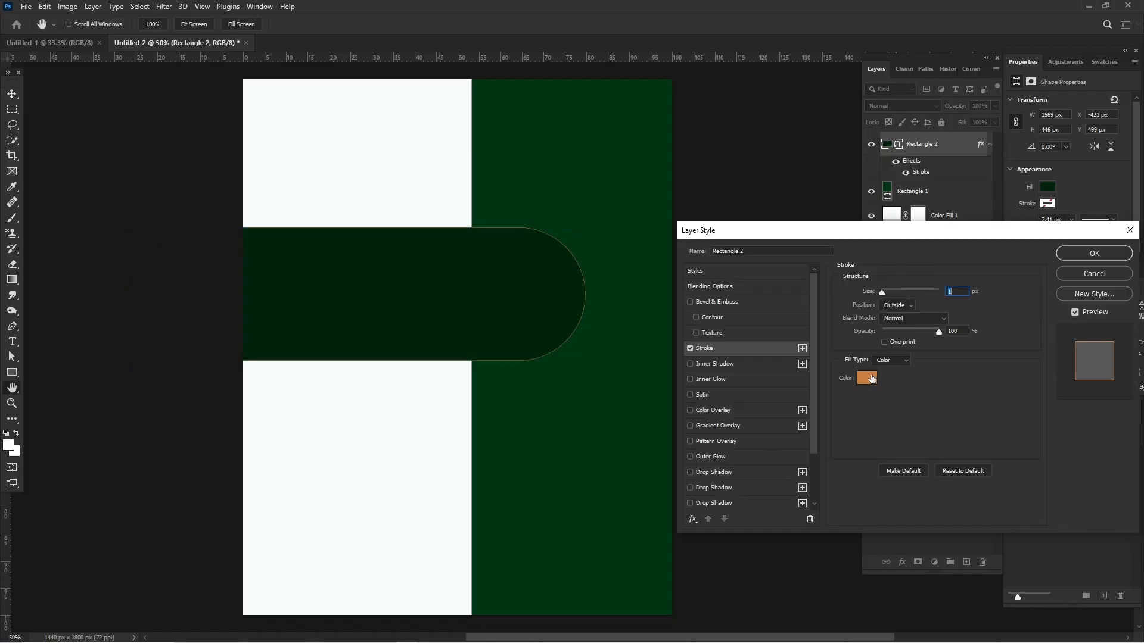
click(867, 379)
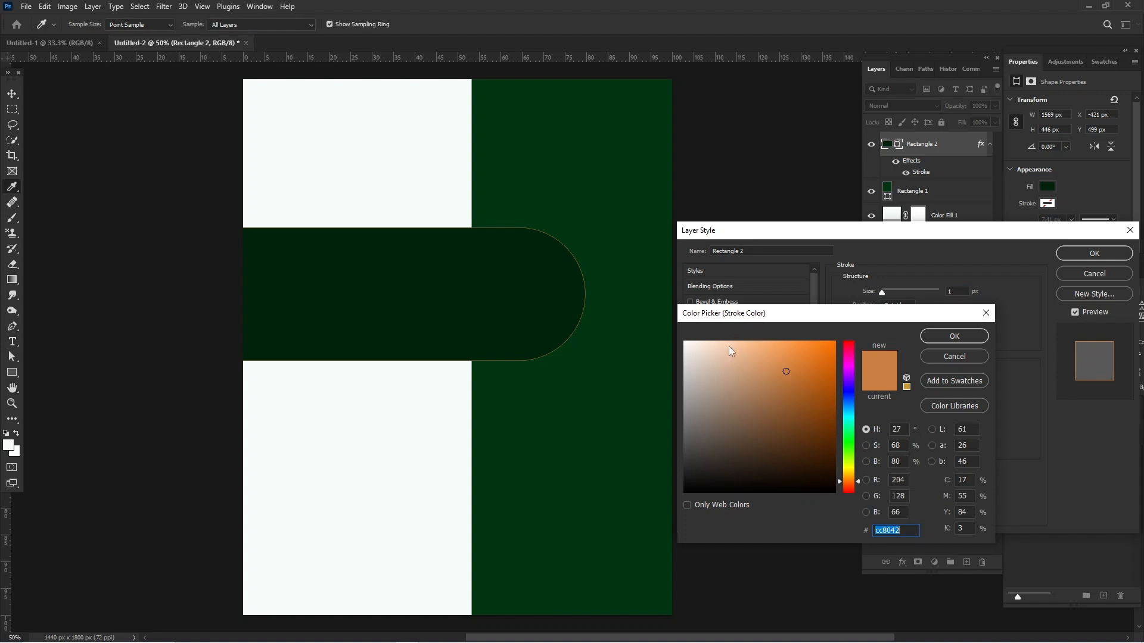
drag(728, 346, 607, 255)
click(946, 335)
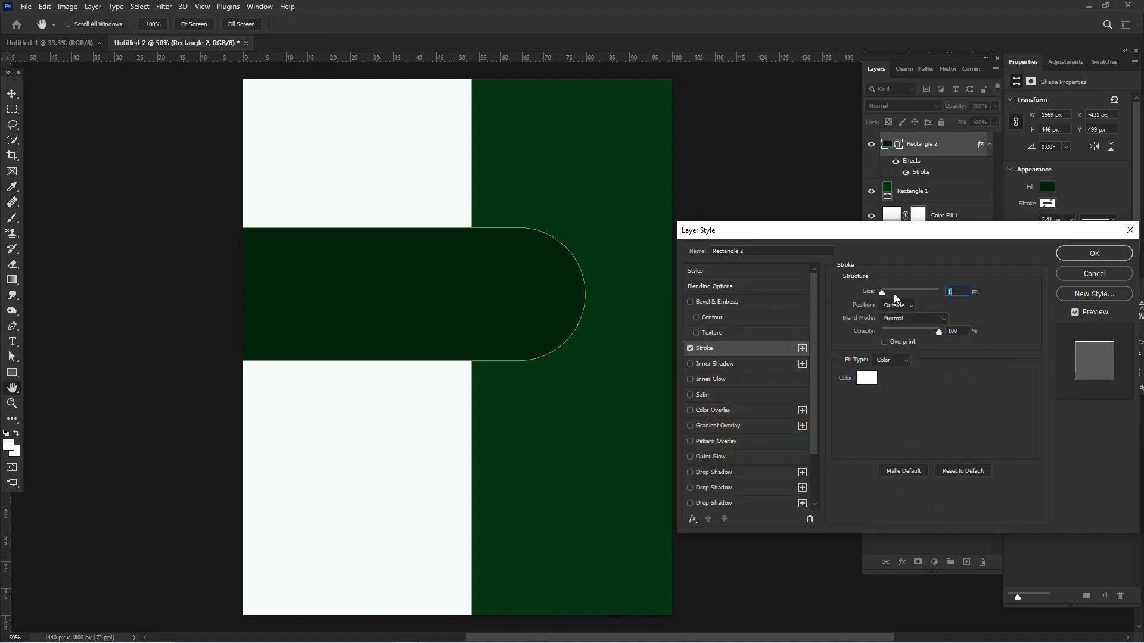
drag(912, 289, 899, 291)
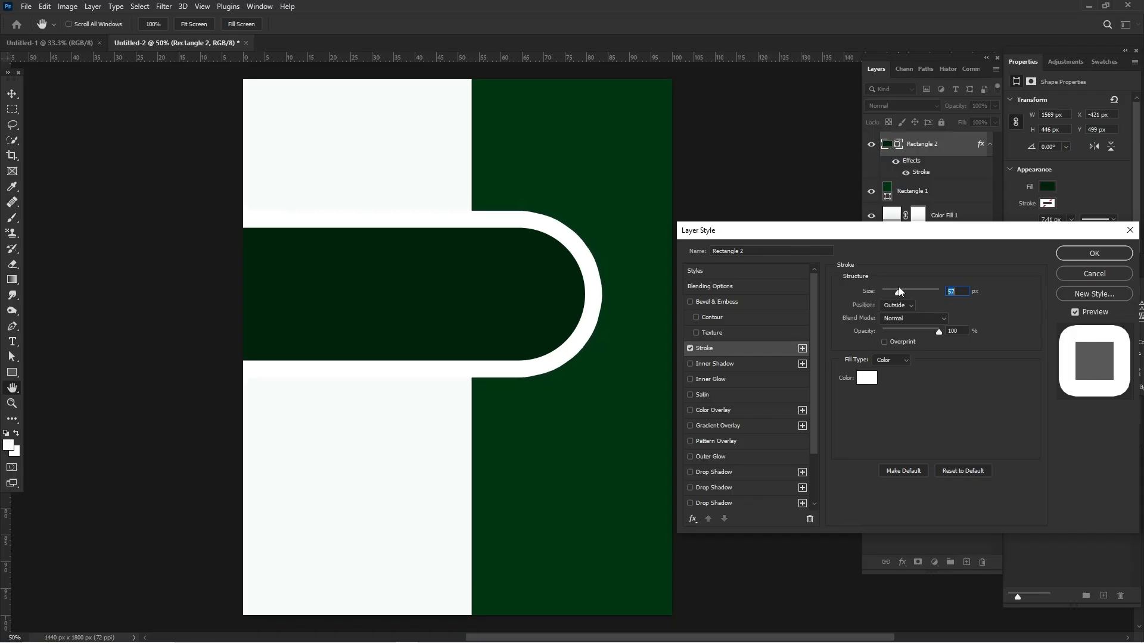
key(Return)
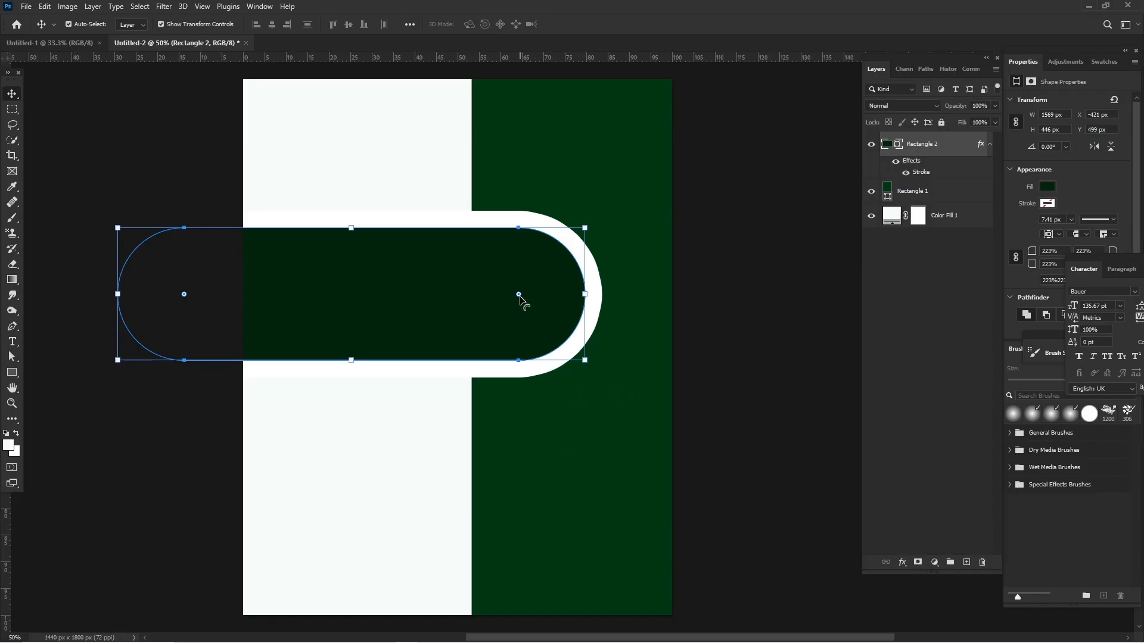
drag(520, 296, 491, 295)
click(741, 290)
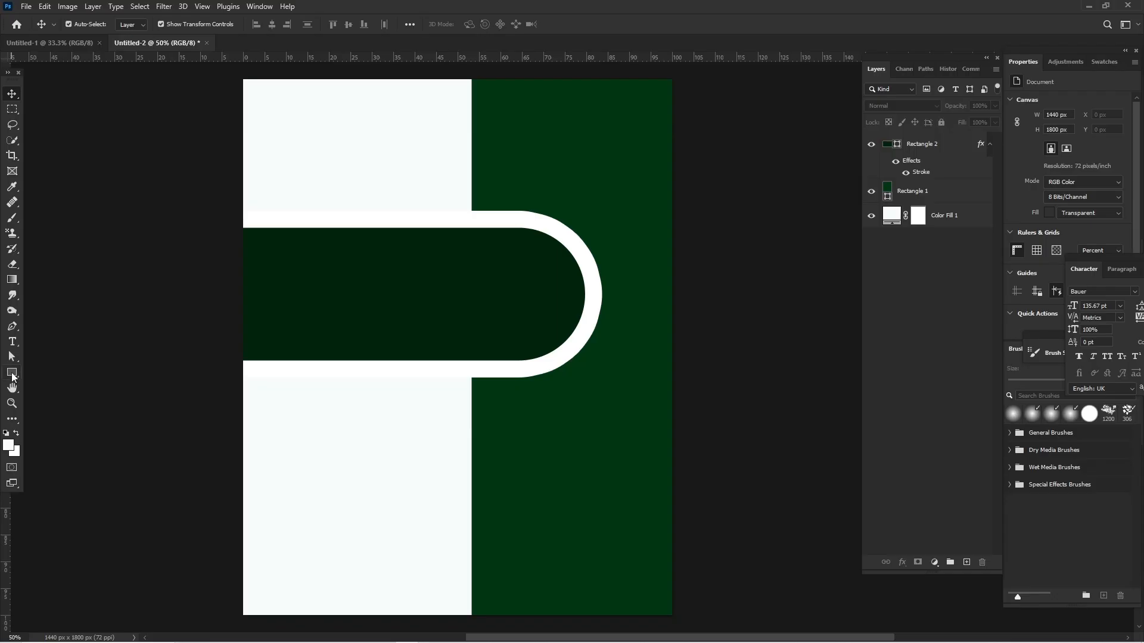
Draw a white circle about 380 px across with the Ellipse tool and center it in the bar's rounded end.
click(10, 374)
click(52, 386)
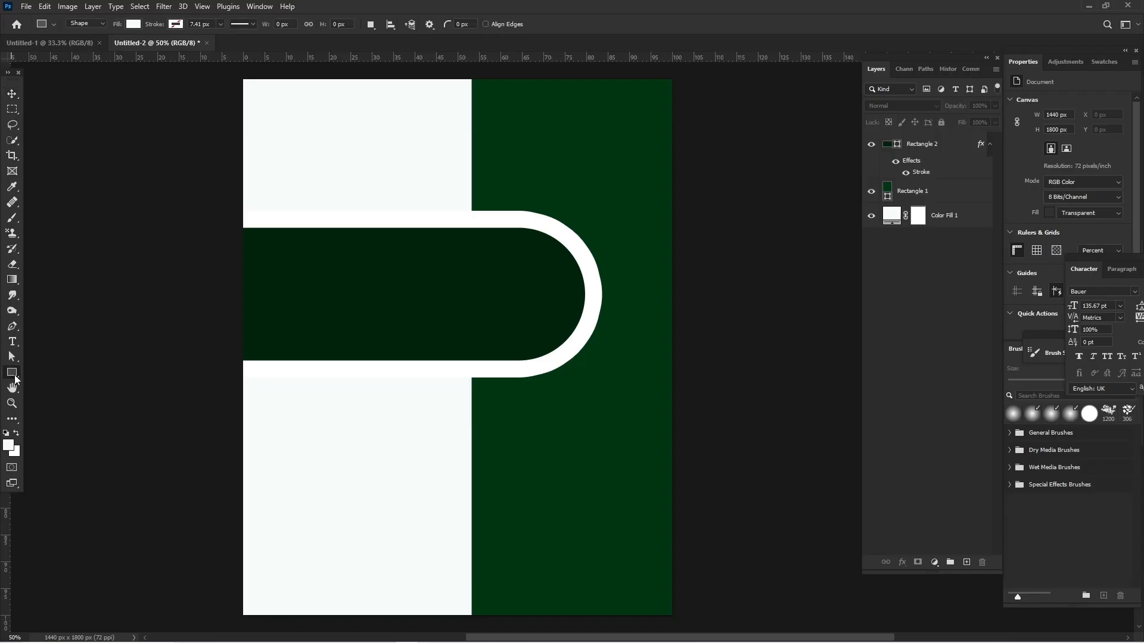
click(15, 378)
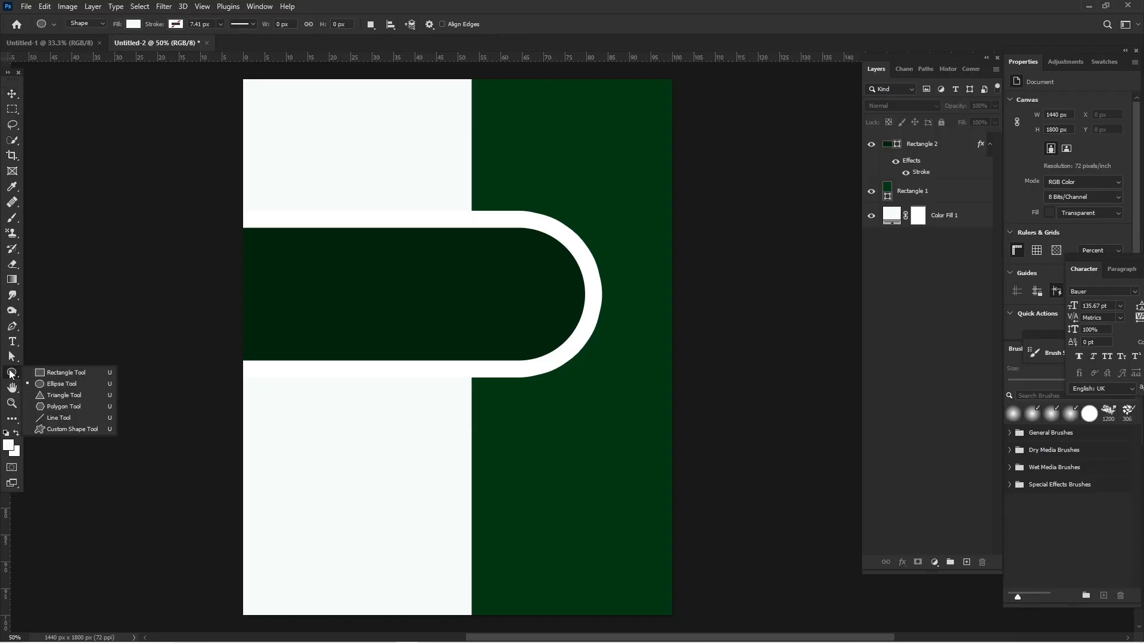
click(48, 384)
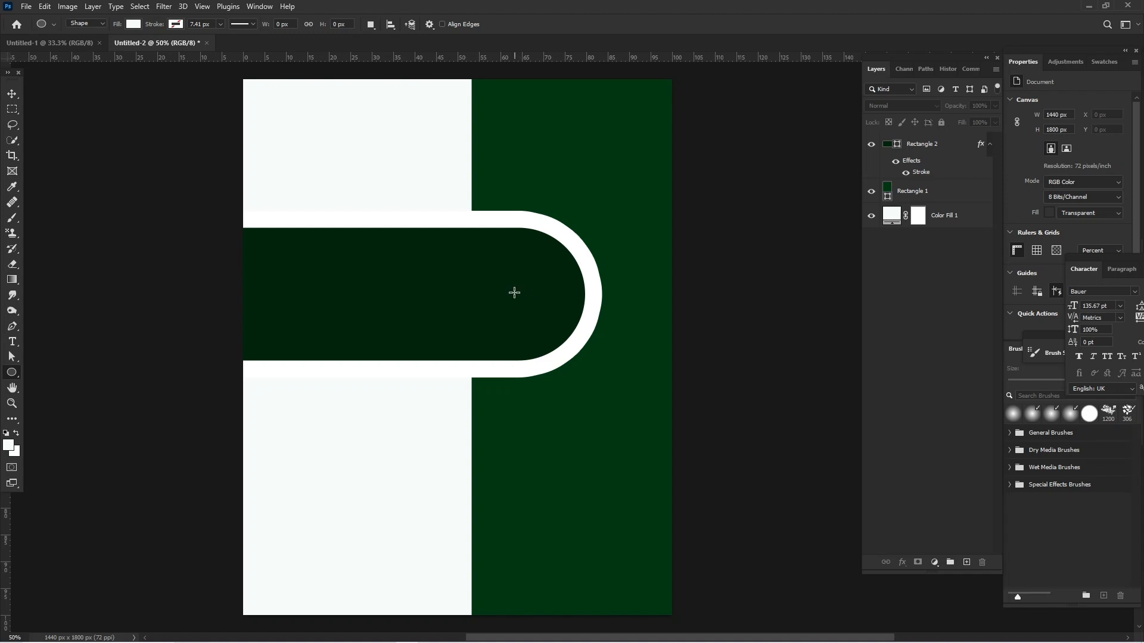
drag(513, 292, 610, 348)
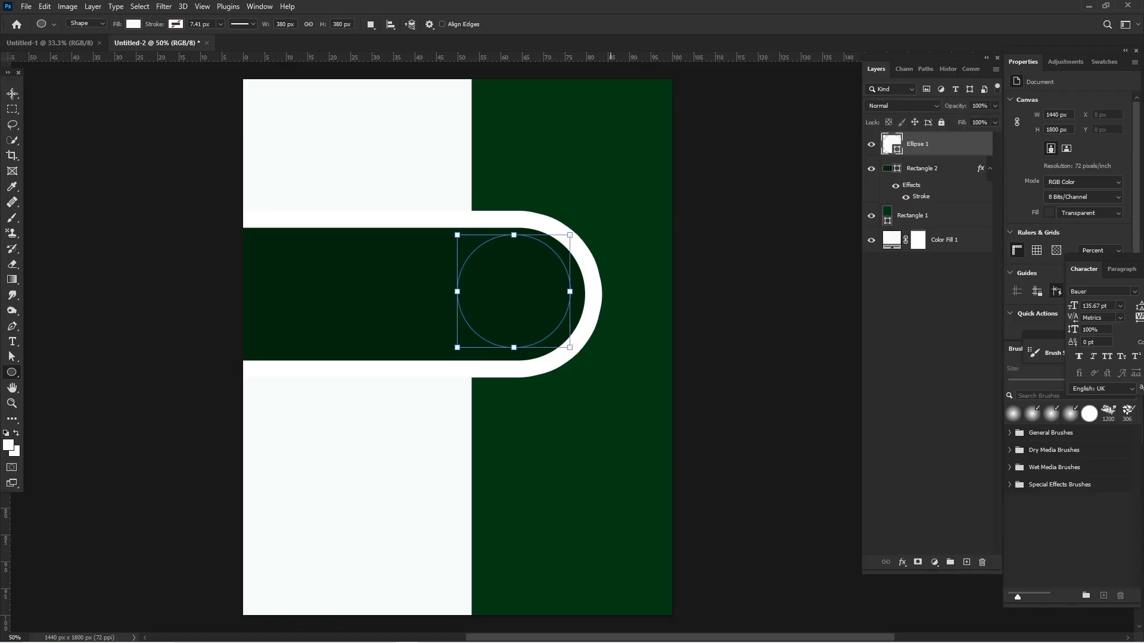
click(11, 94)
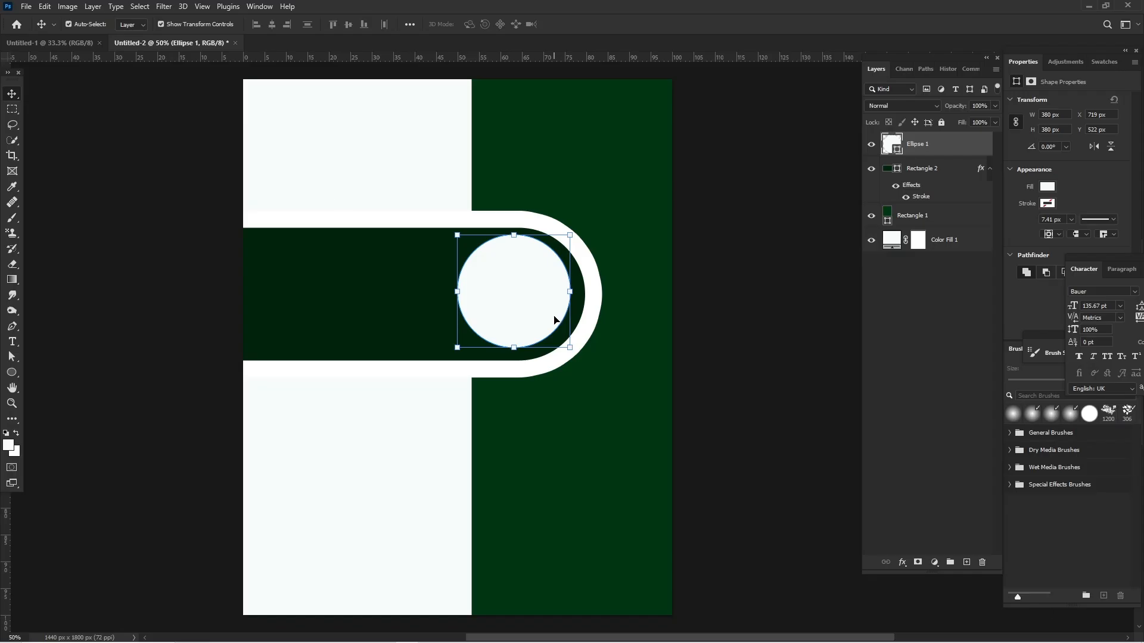
drag(543, 314, 542, 311)
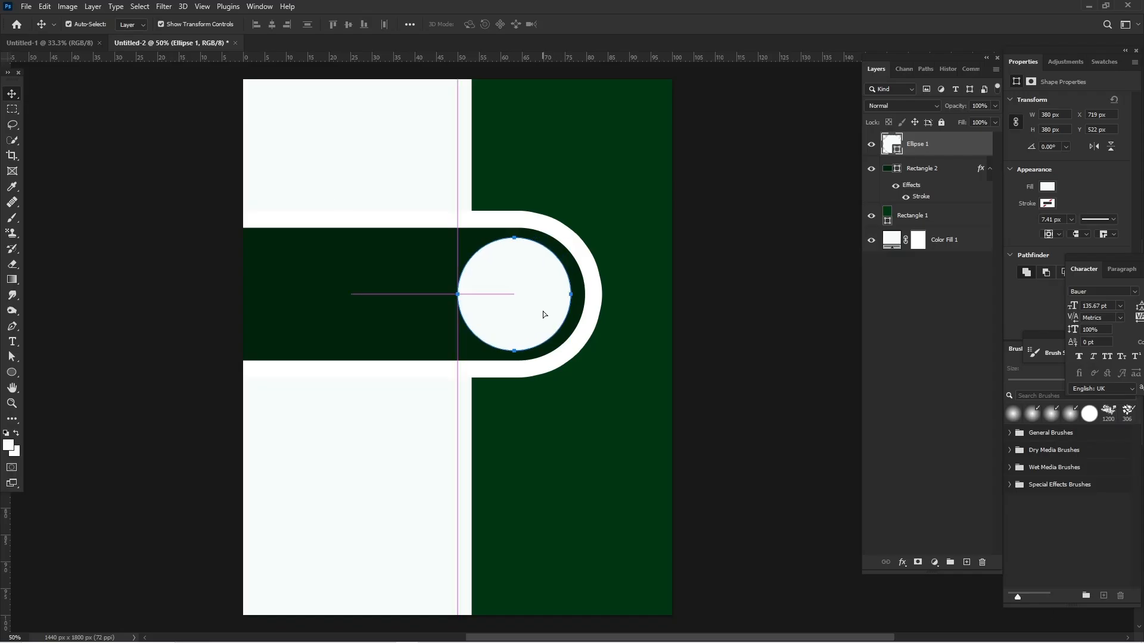
click(773, 257)
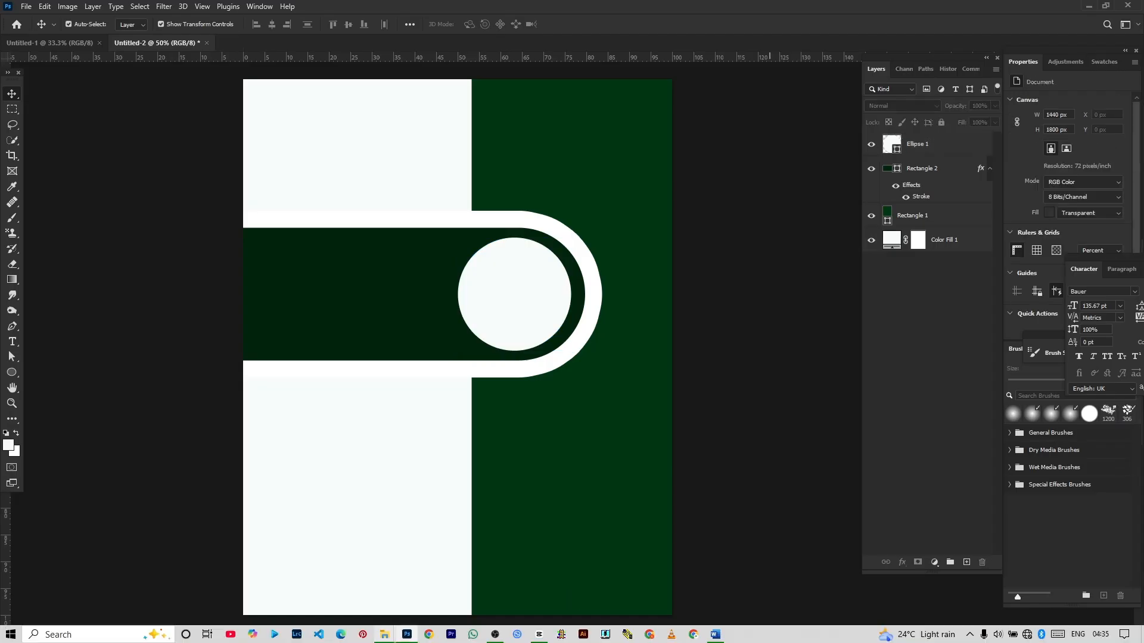
Place the photo PSX_20240705_110133.jpg from the 3D Objects folder over the white circle, scaled to about 391 × 499 px.
mouse_move(384, 637)
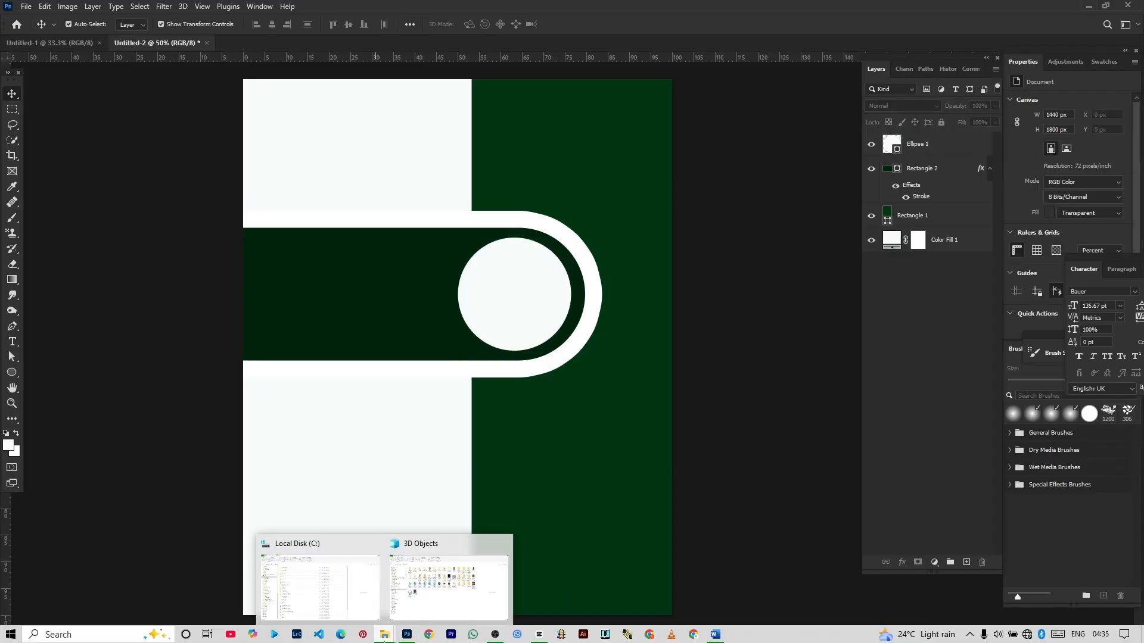
click(417, 599)
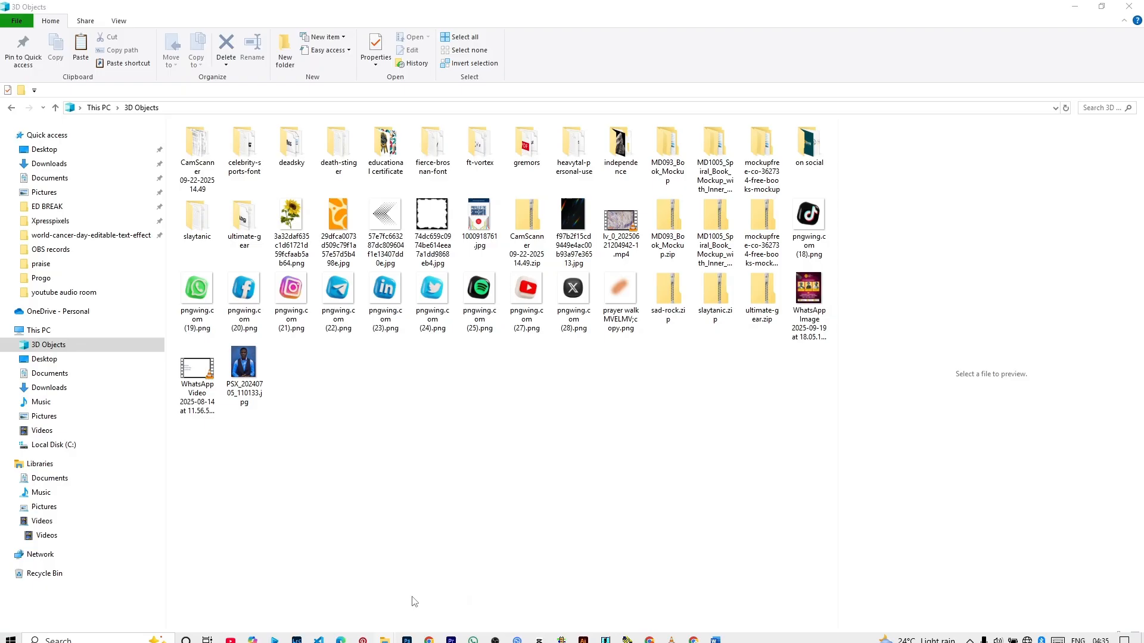
click(244, 372)
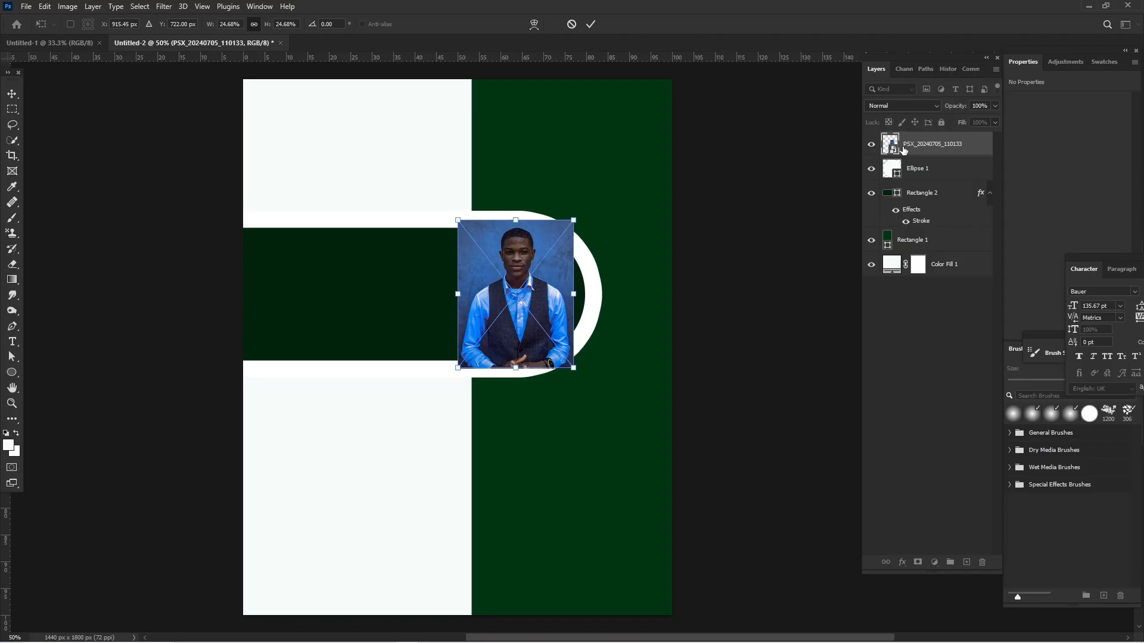
key(Return)
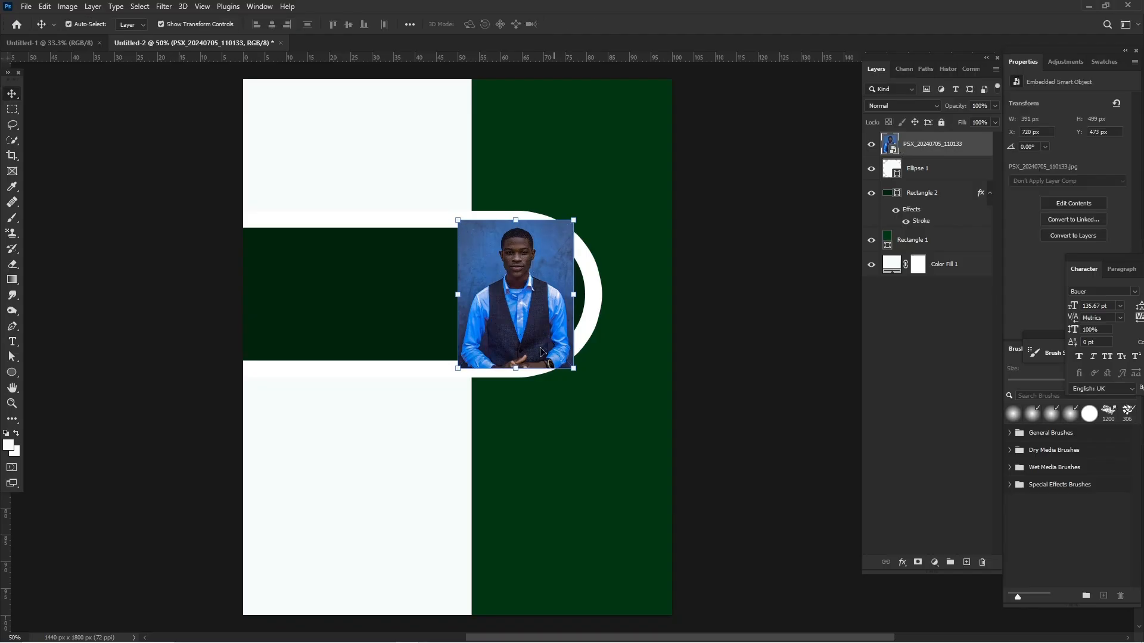
Enlarge the portrait photo so it covers the white circle and clip it to the circle with a clipping mask.
drag(540, 351, 536, 388)
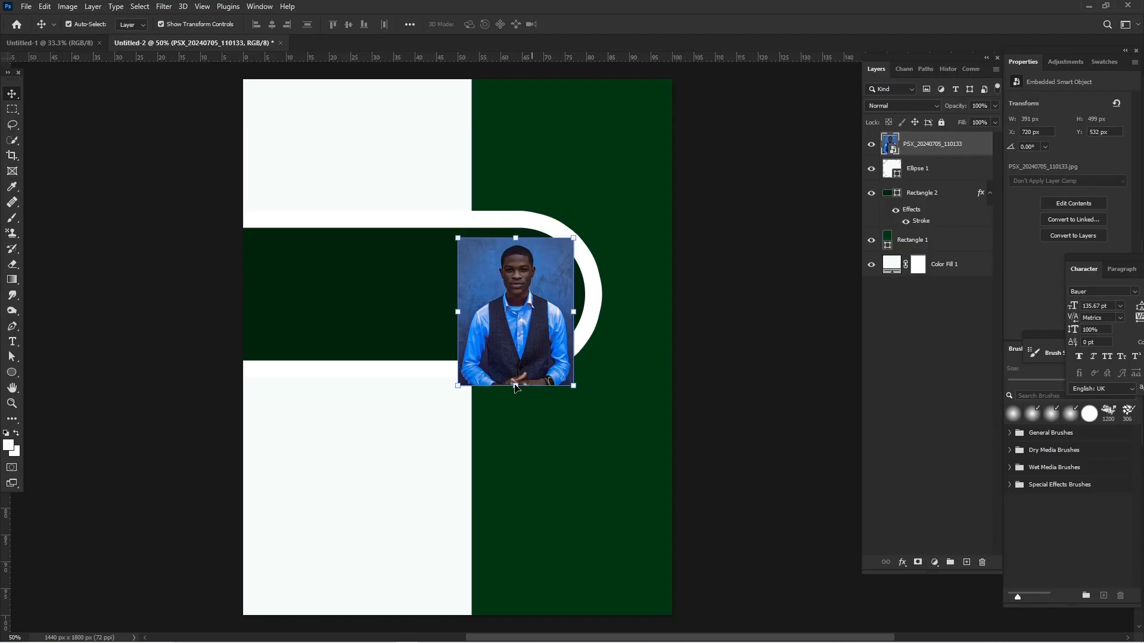
drag(516, 386, 516, 407)
right_click(938, 146)
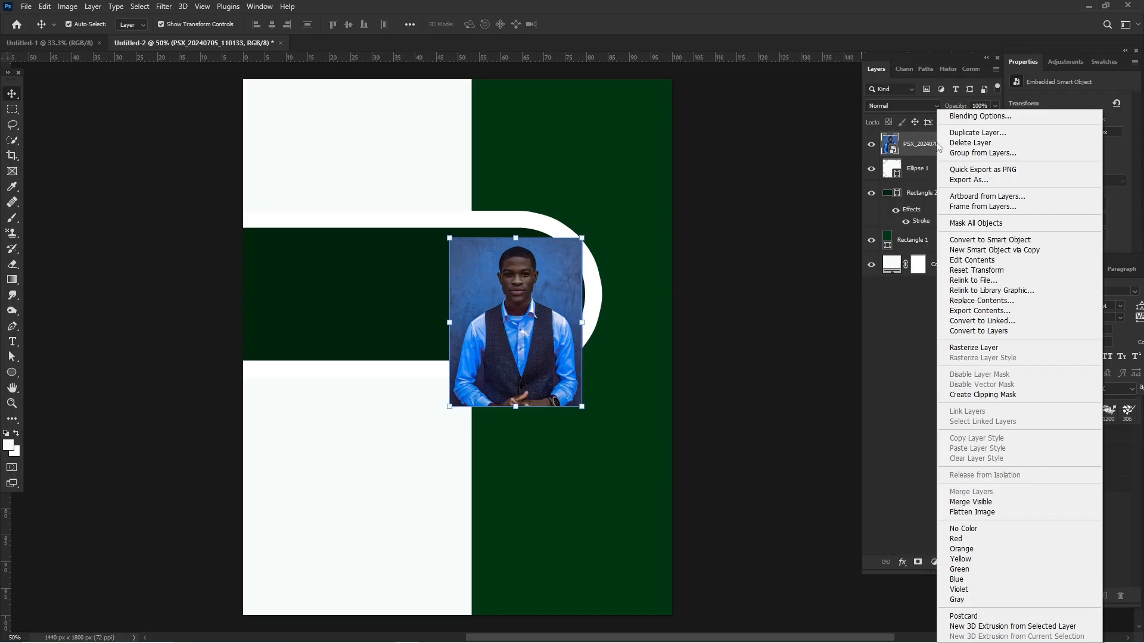
click(975, 395)
drag(506, 286, 506, 283)
click(132, 262)
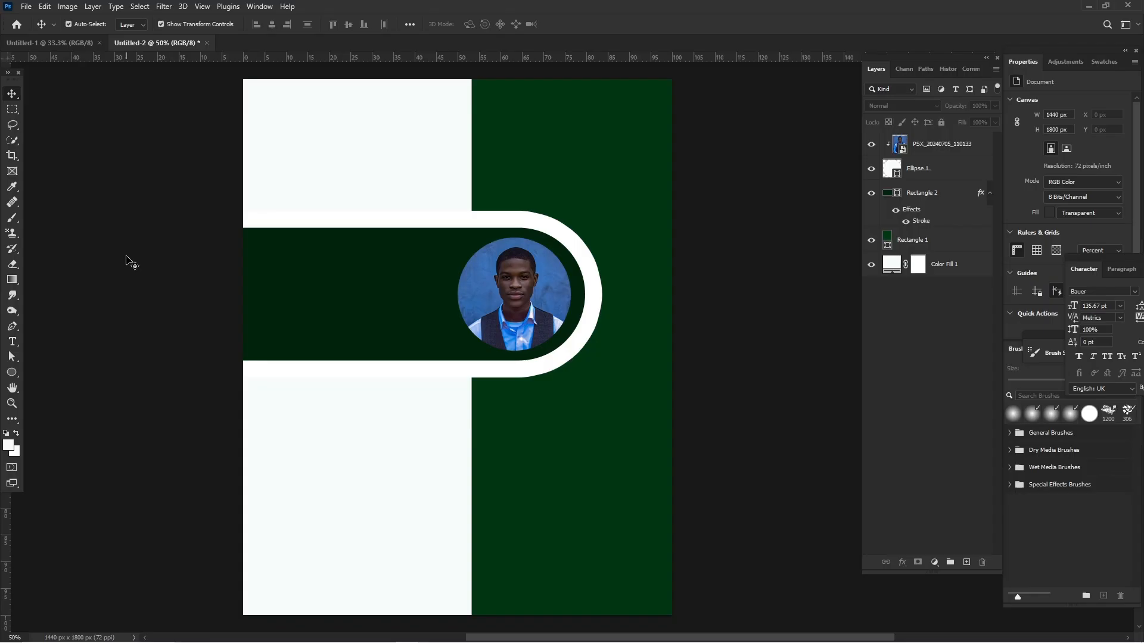
Replace the green fills, making the tall rectangle blue #002c75 and the rounded bar dark navy.
click(917, 240)
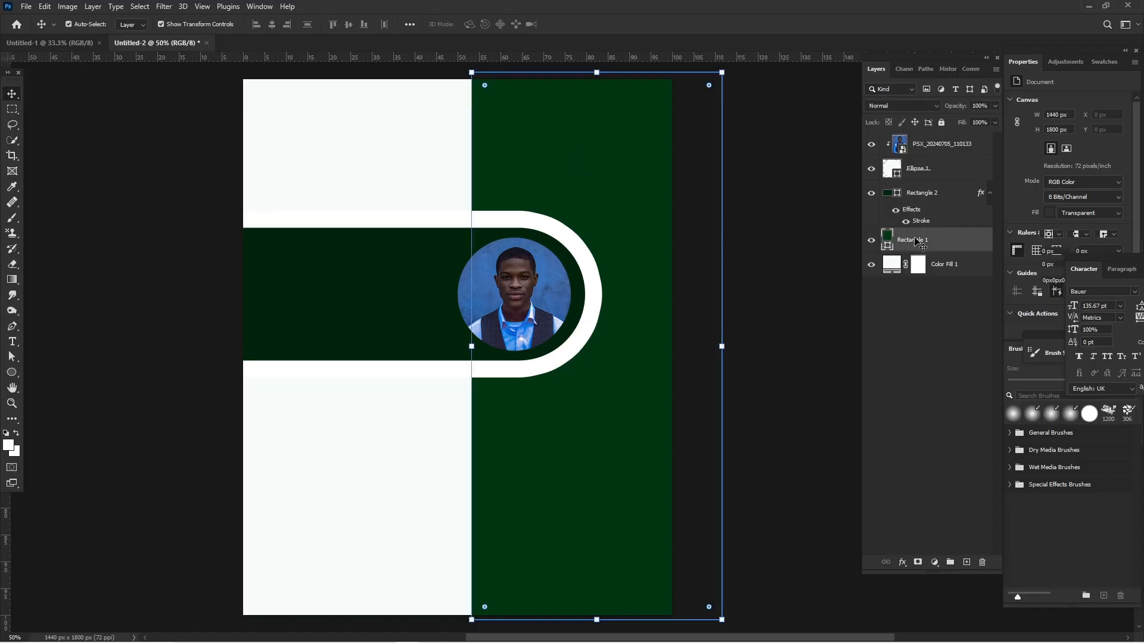
click(887, 246)
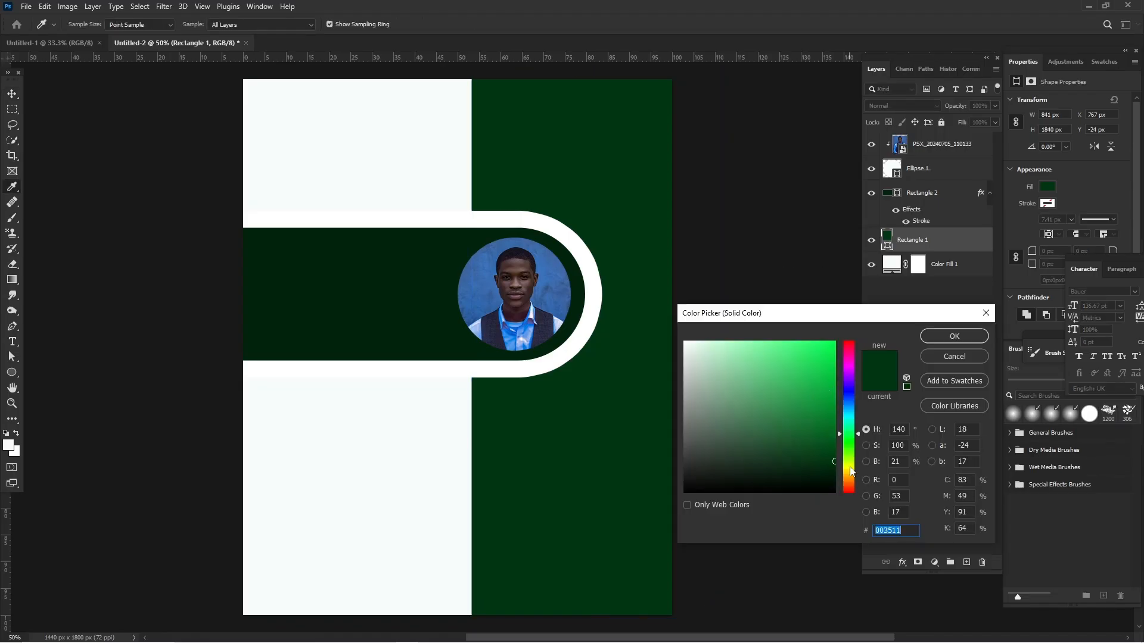
drag(851, 471, 850, 401)
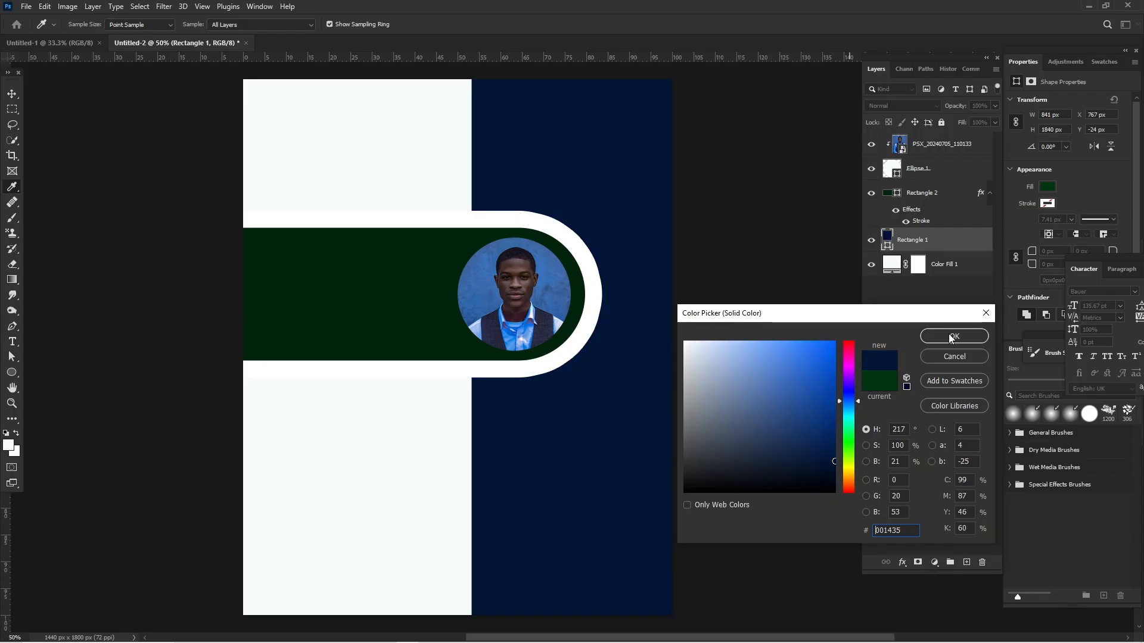
click(951, 336)
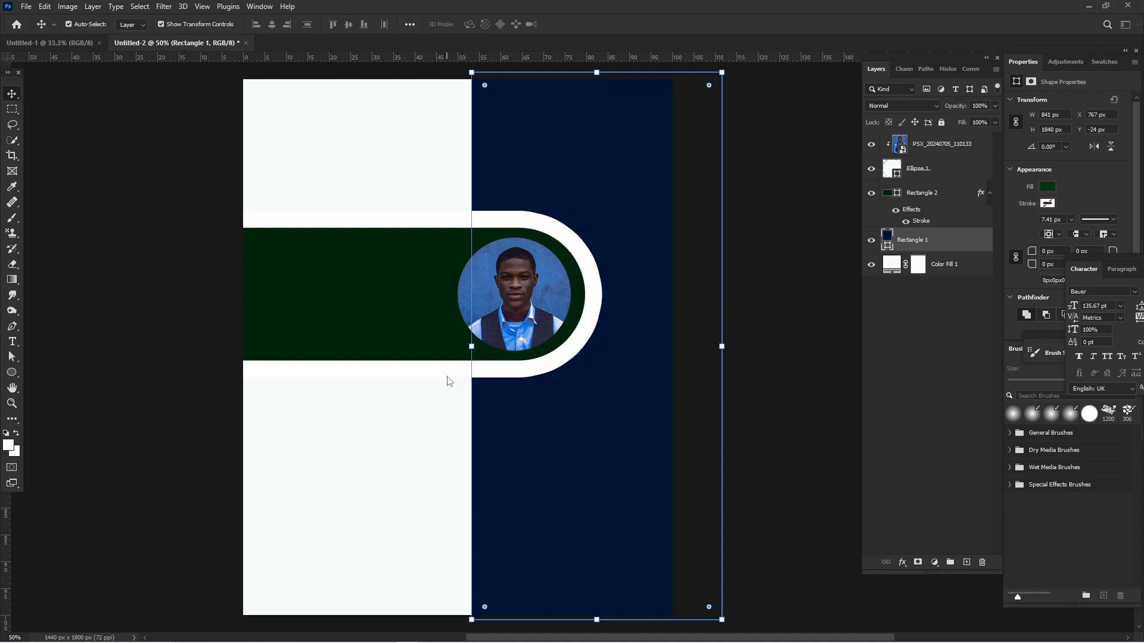
click(929, 192)
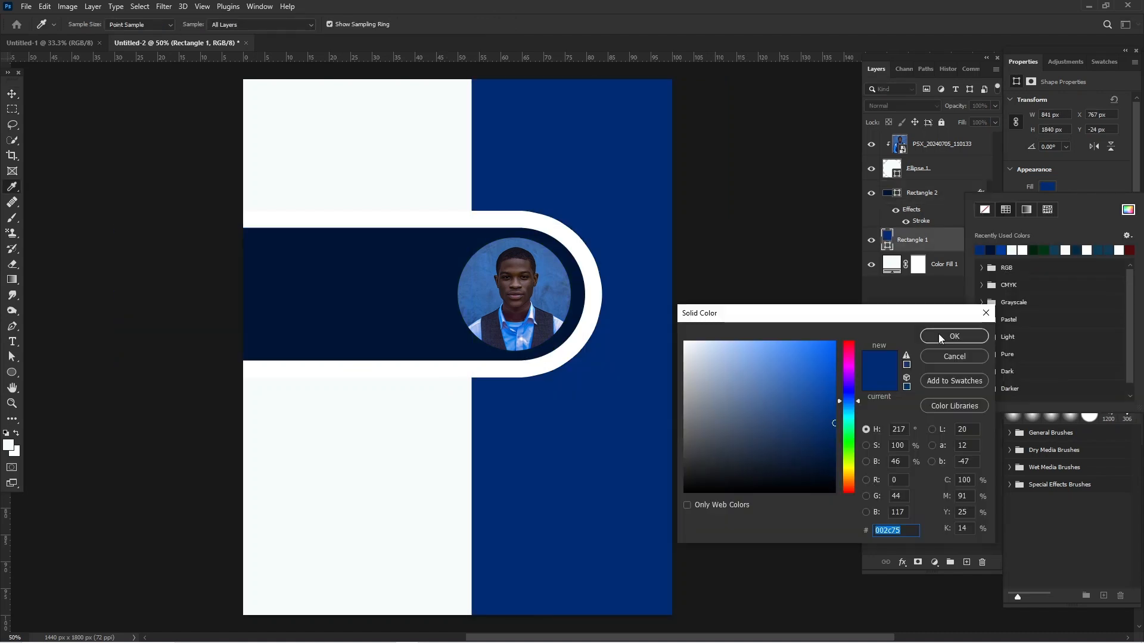
click(940, 338)
click(799, 335)
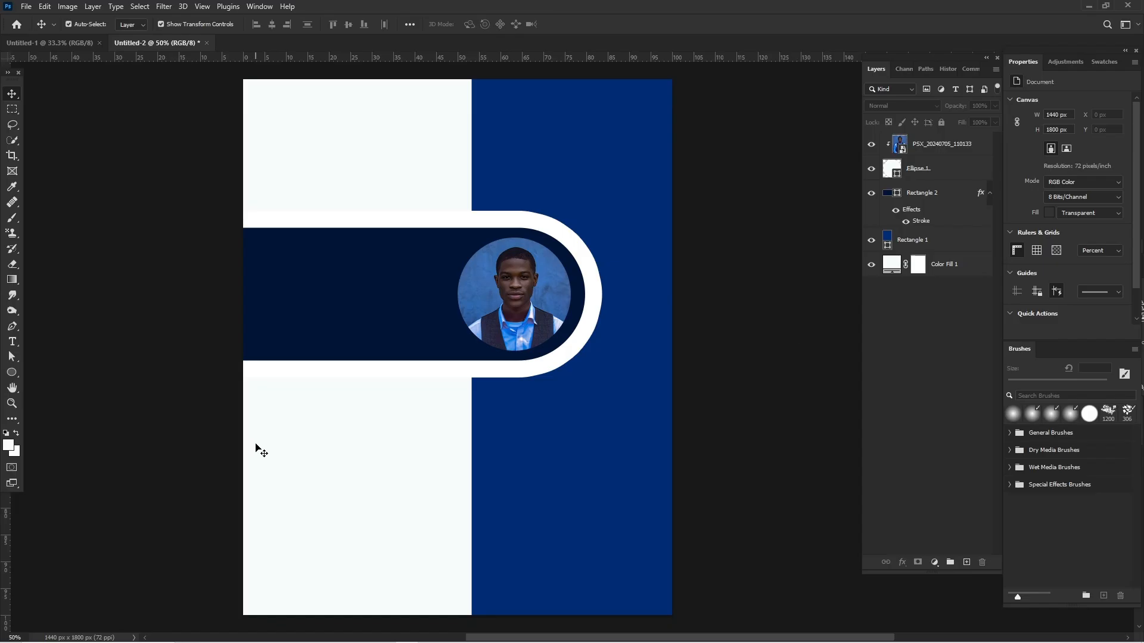
Add the two-line text "Your Name" on the white area above the rounded bar.
click(12, 342)
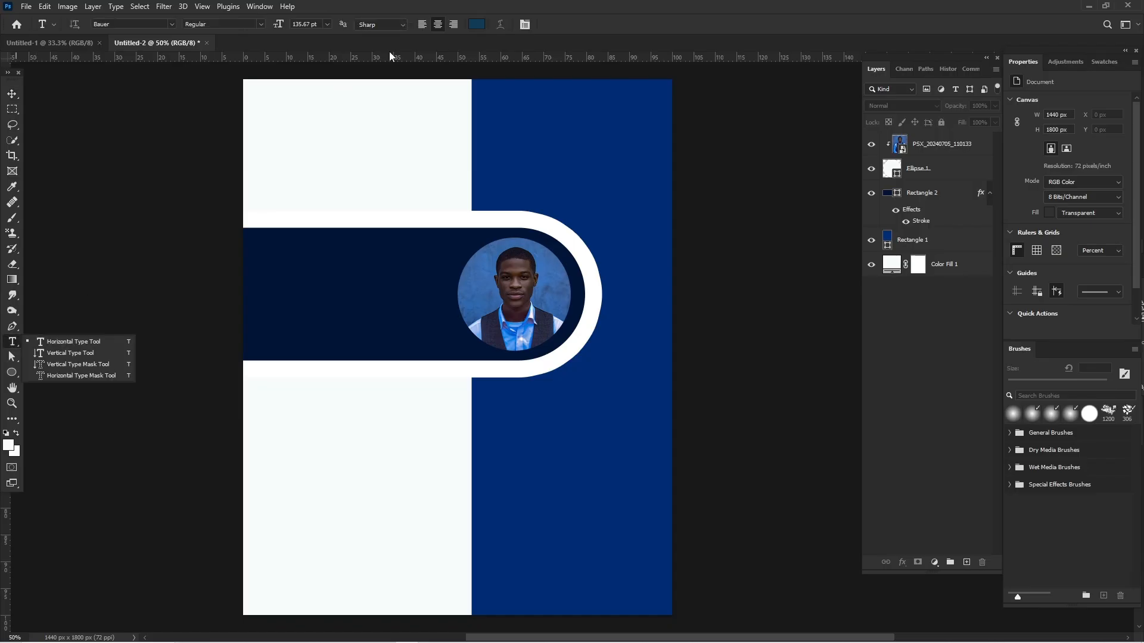
click(264, 119)
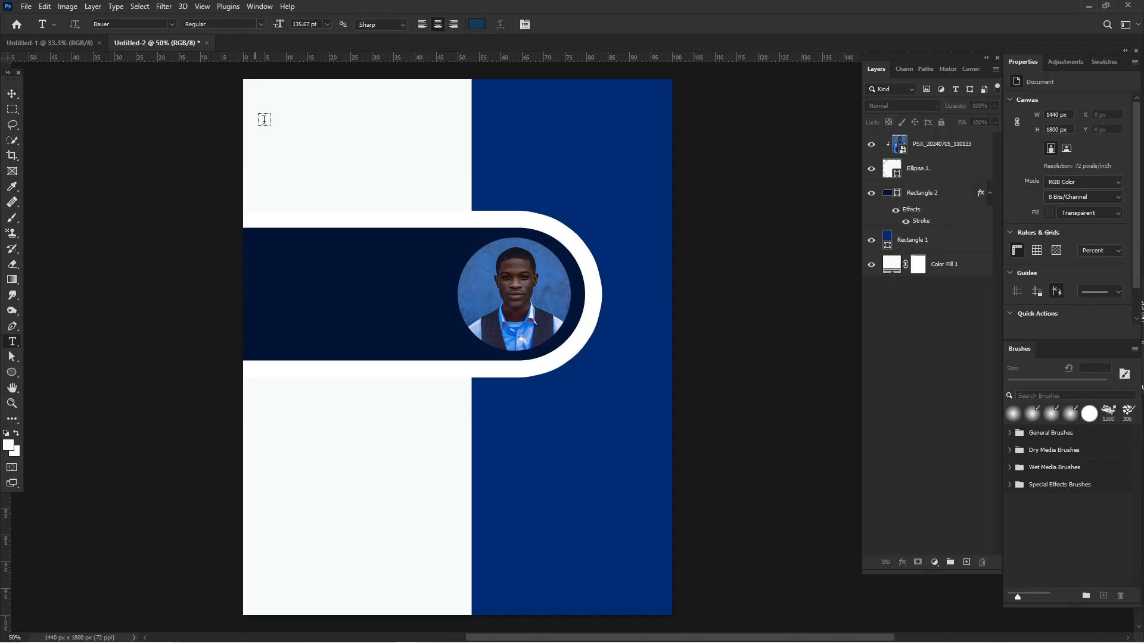
click(264, 120)
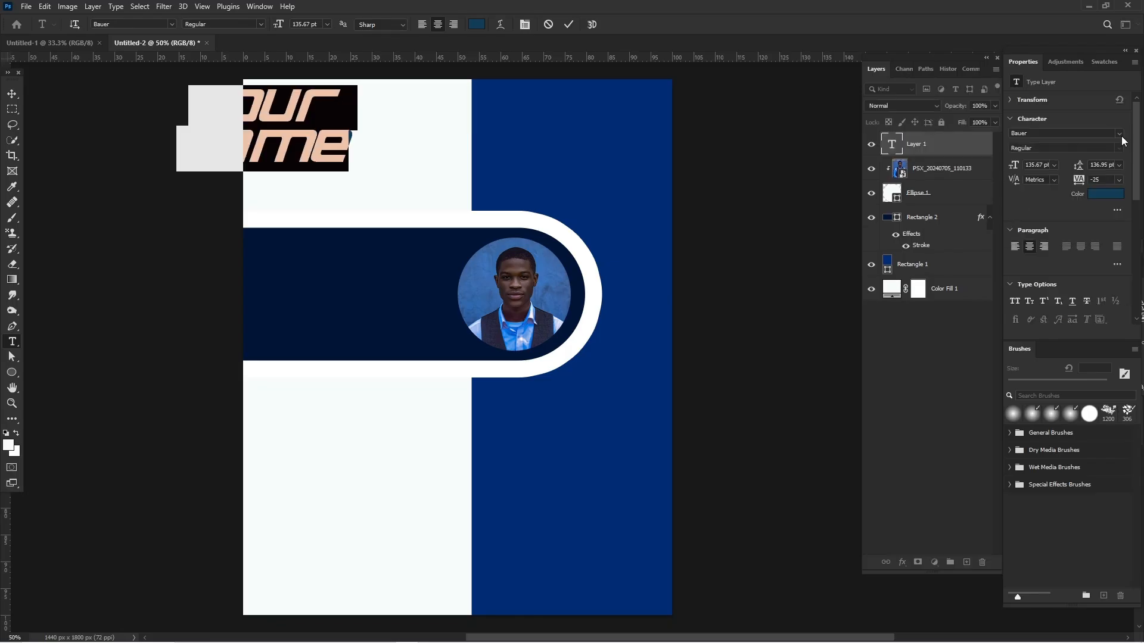
Set the font of the "Your Name" text to Montserrat ExtraBold.
click(1121, 133)
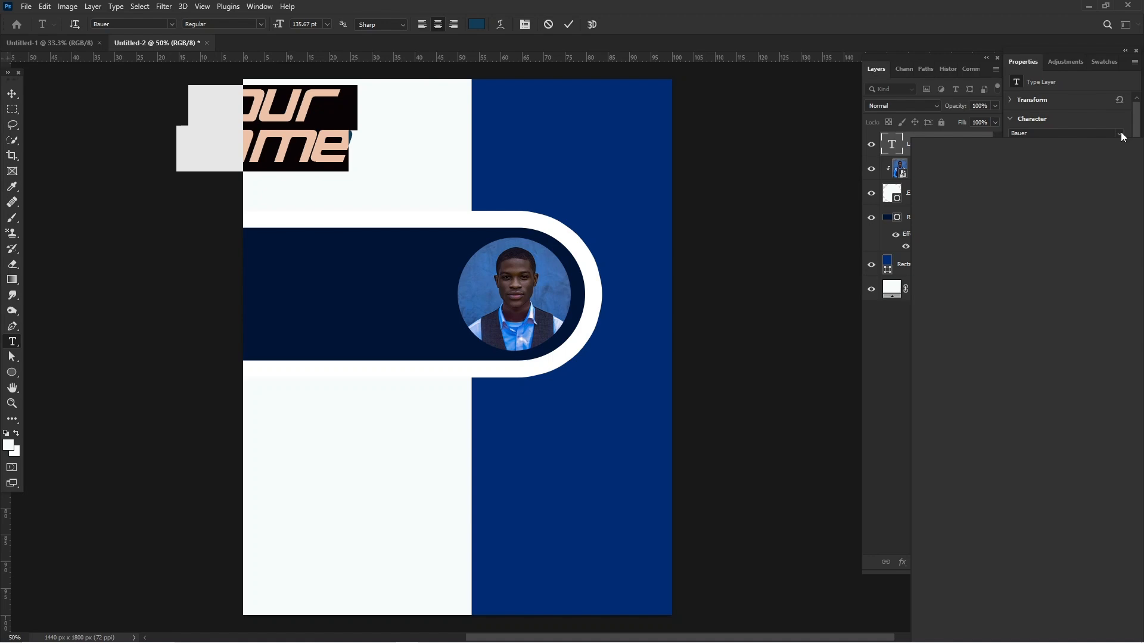
click(1121, 135)
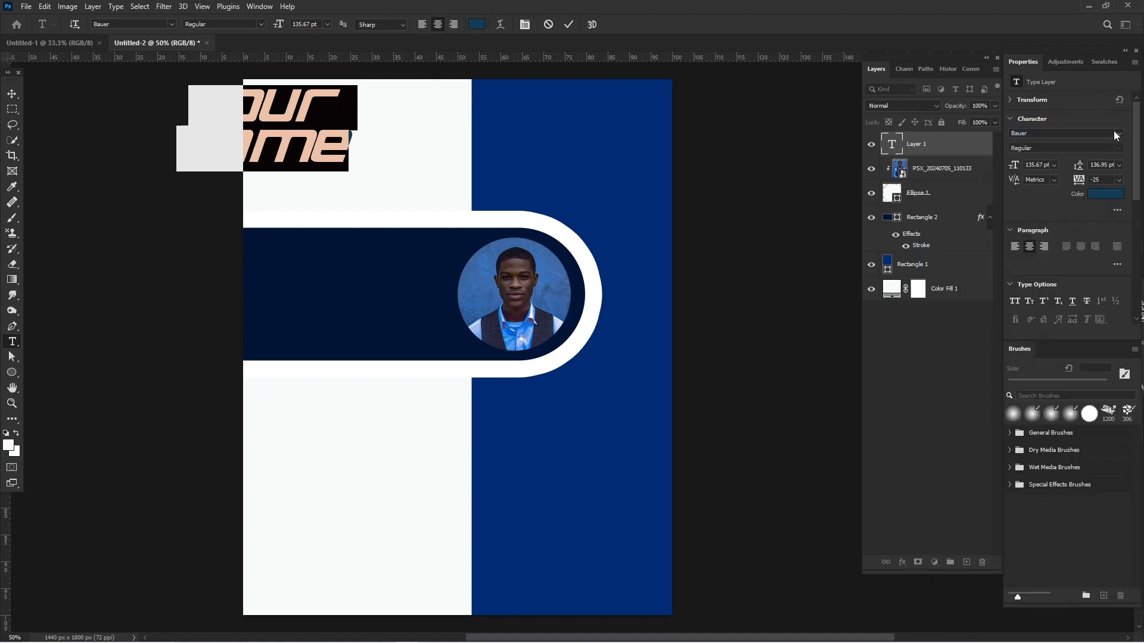
click(1100, 135)
click(1092, 134)
key(BackSpace)
key(BackSpace)
key(BackSpace)
key(BackSpace)
key(BackSpace)
key(BackSpace)
text(montse)
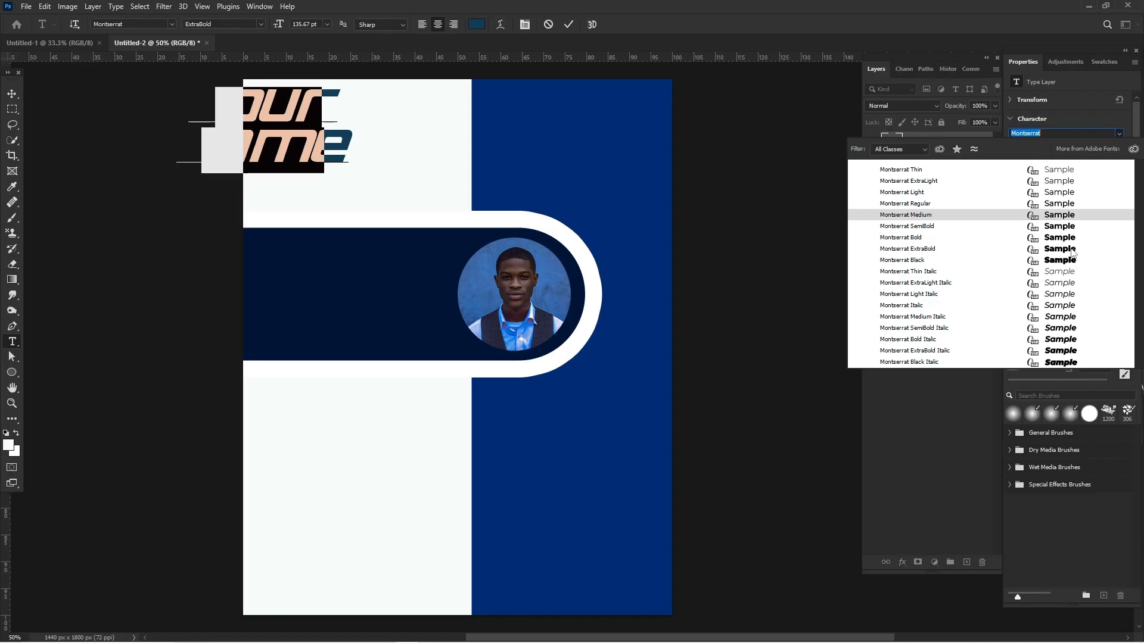
click(1071, 249)
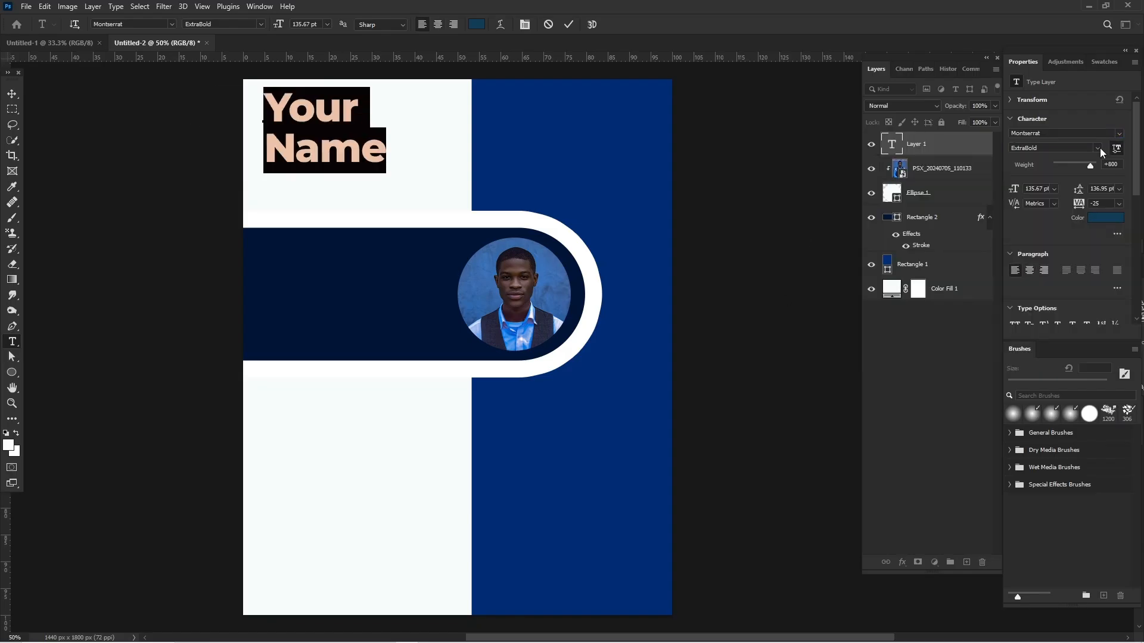
Change the "Your Name" text's weight to Bold, and shrink and position it on the white area above the bar.
click(1097, 149)
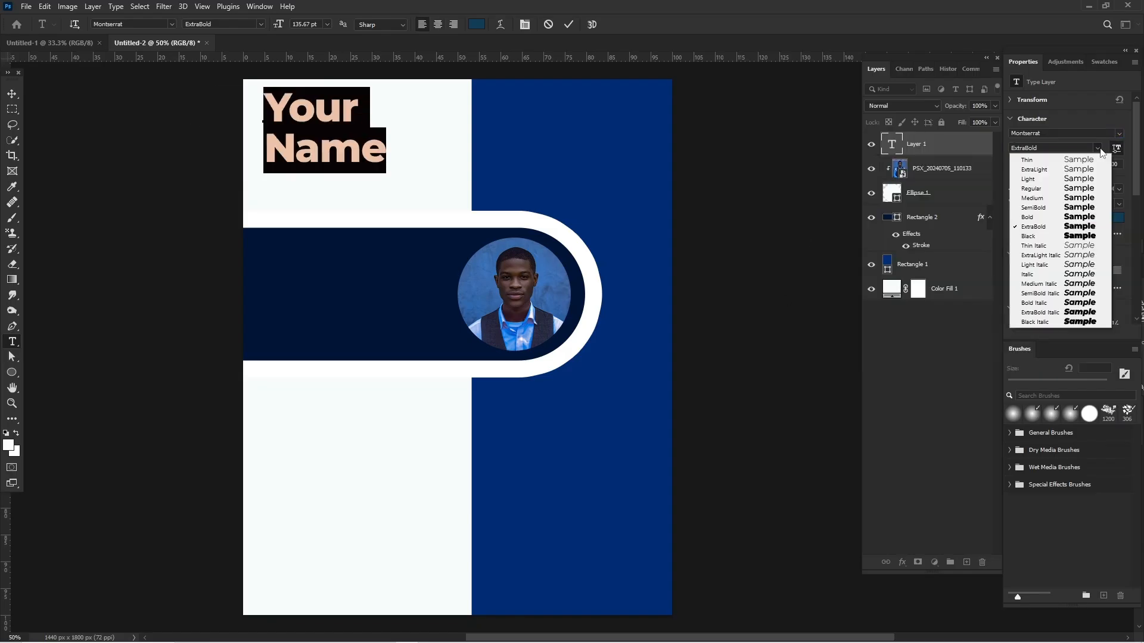
click(1093, 209)
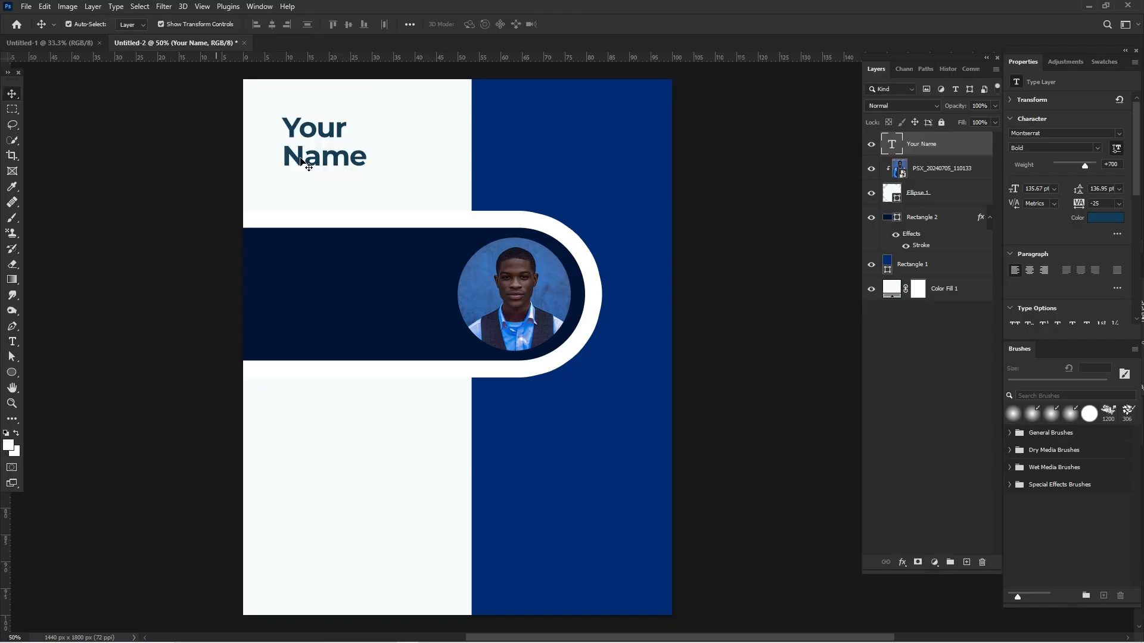
drag(291, 176, 300, 171)
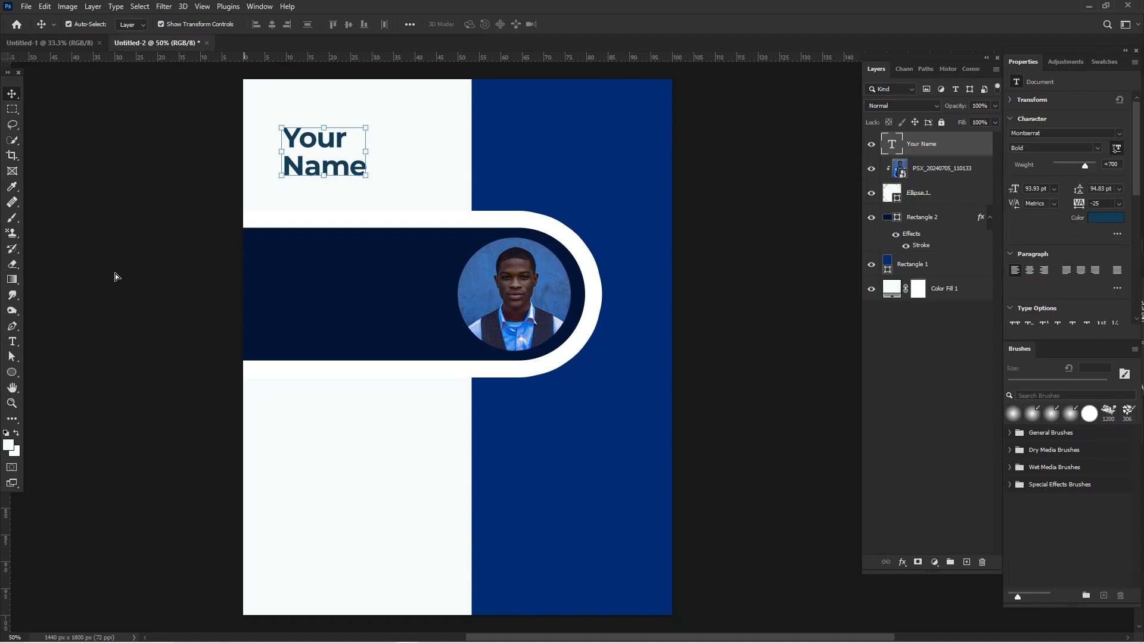
Add a separate text line "GRAPHIC DESIGNER" just below the name.
click(12, 344)
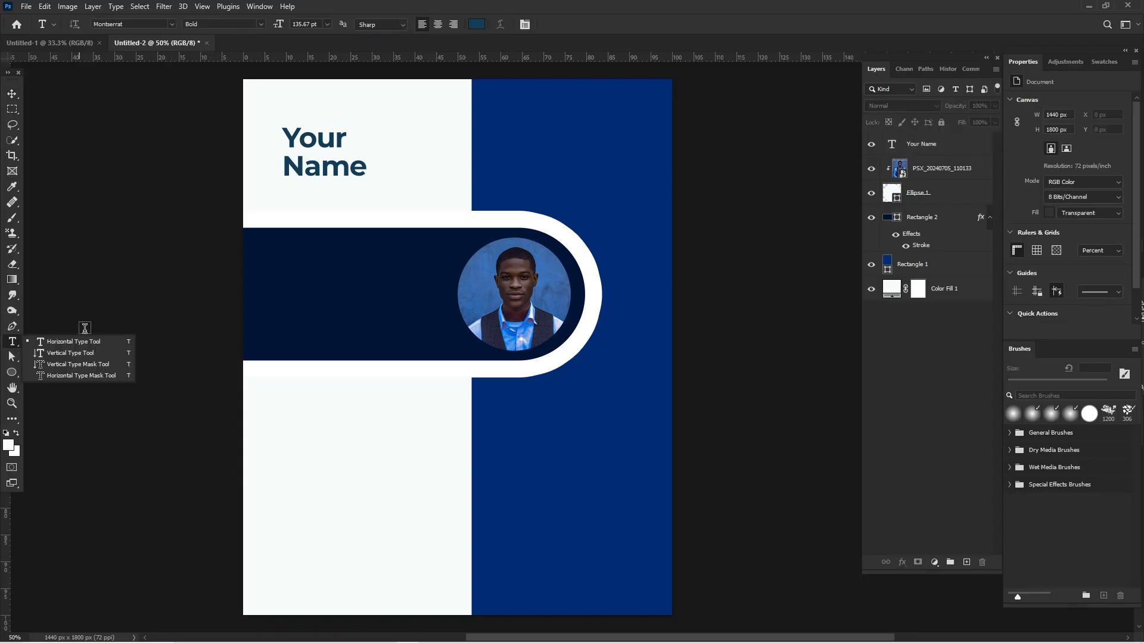
click(291, 197)
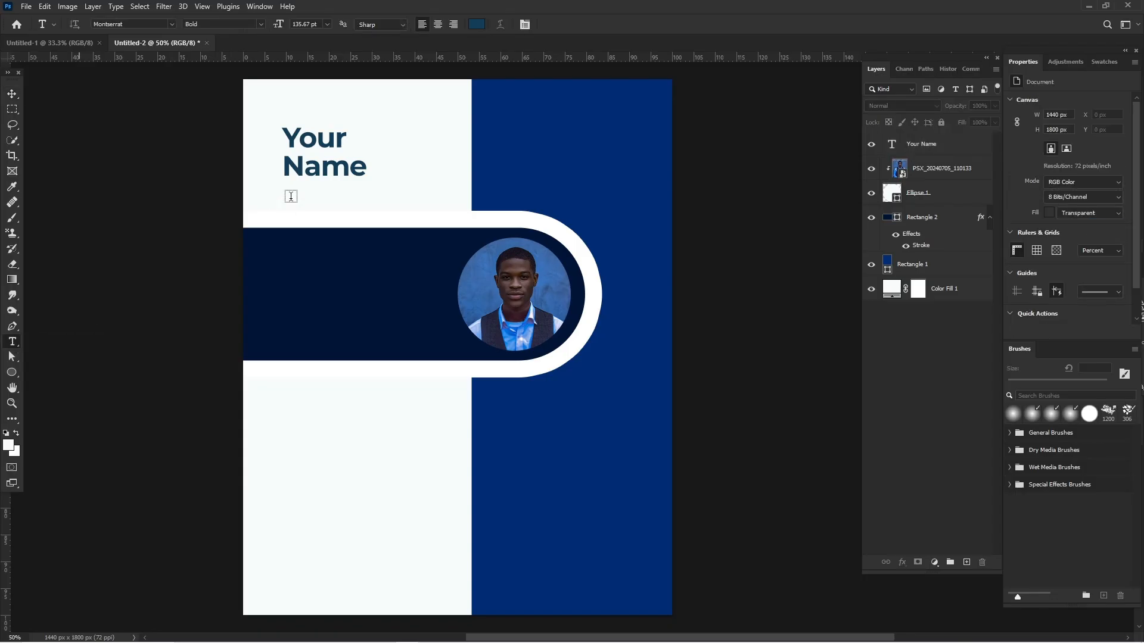
click(291, 197)
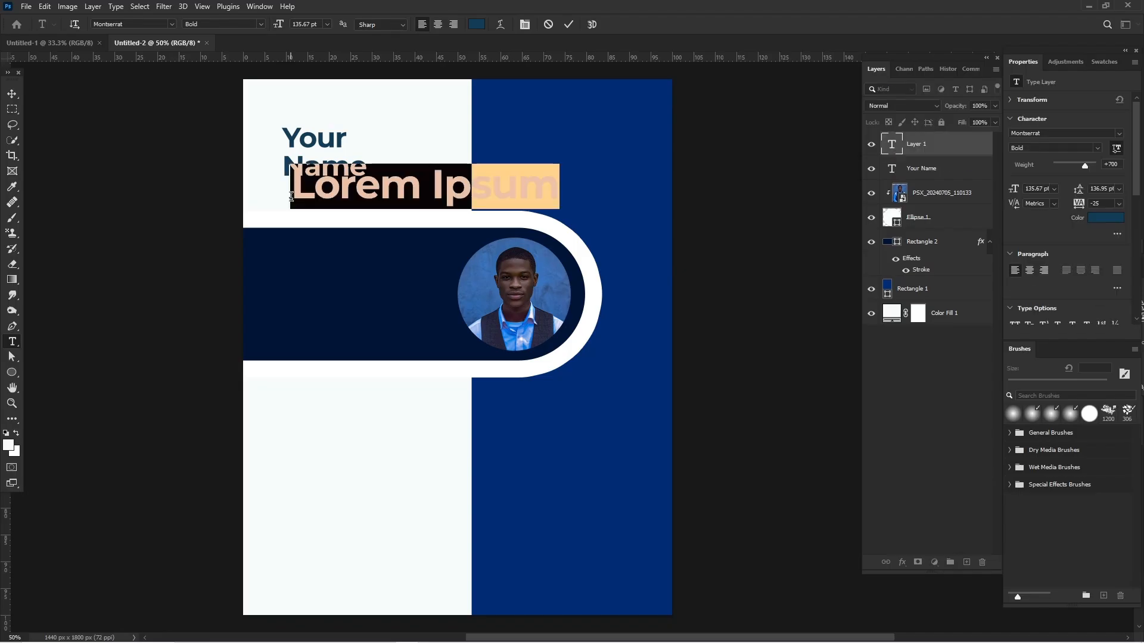
text(G)
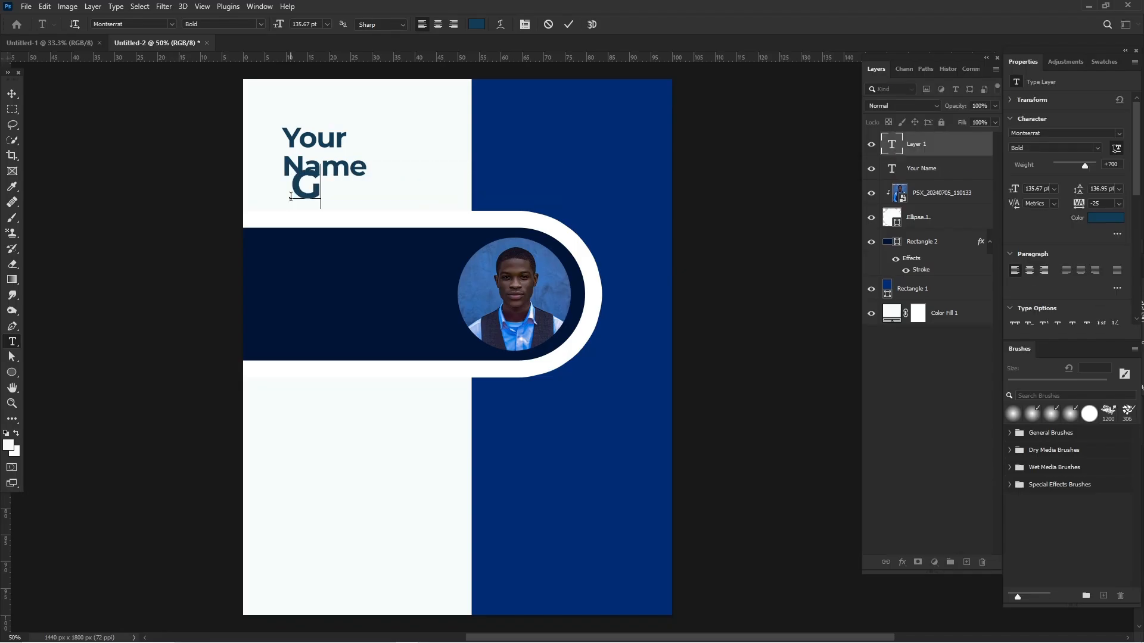
text(RAP)
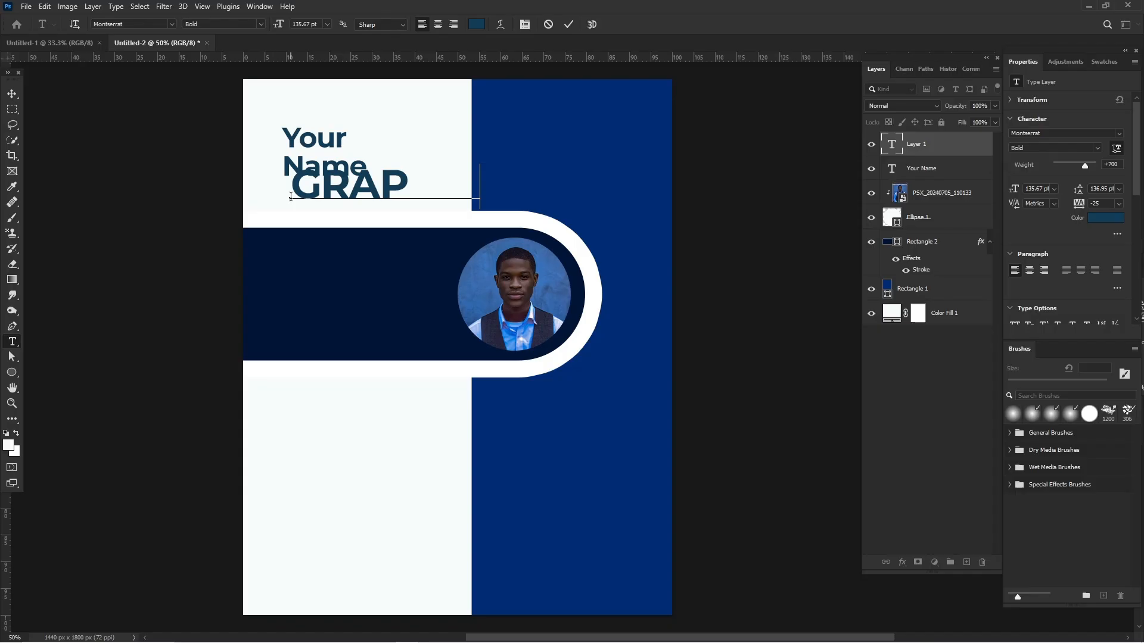
text(HIC DESIGNE)
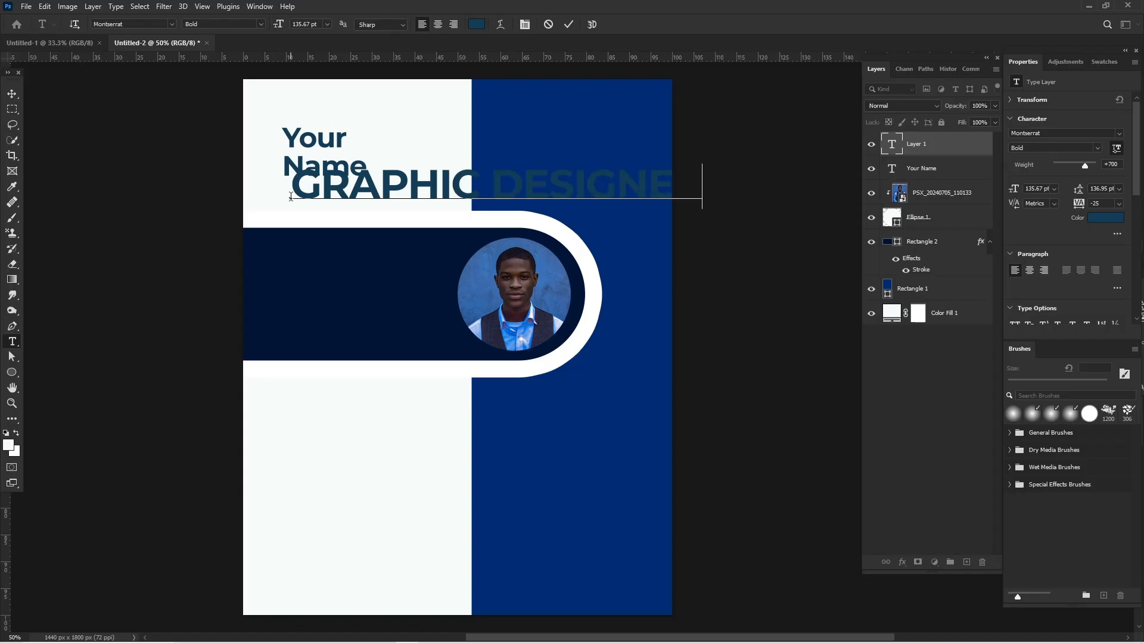
Set the weight of all the "GRAPHIC DESIGNER" text to SemiBold.
drag(290, 197, 639, 176)
key(ctrl+a)
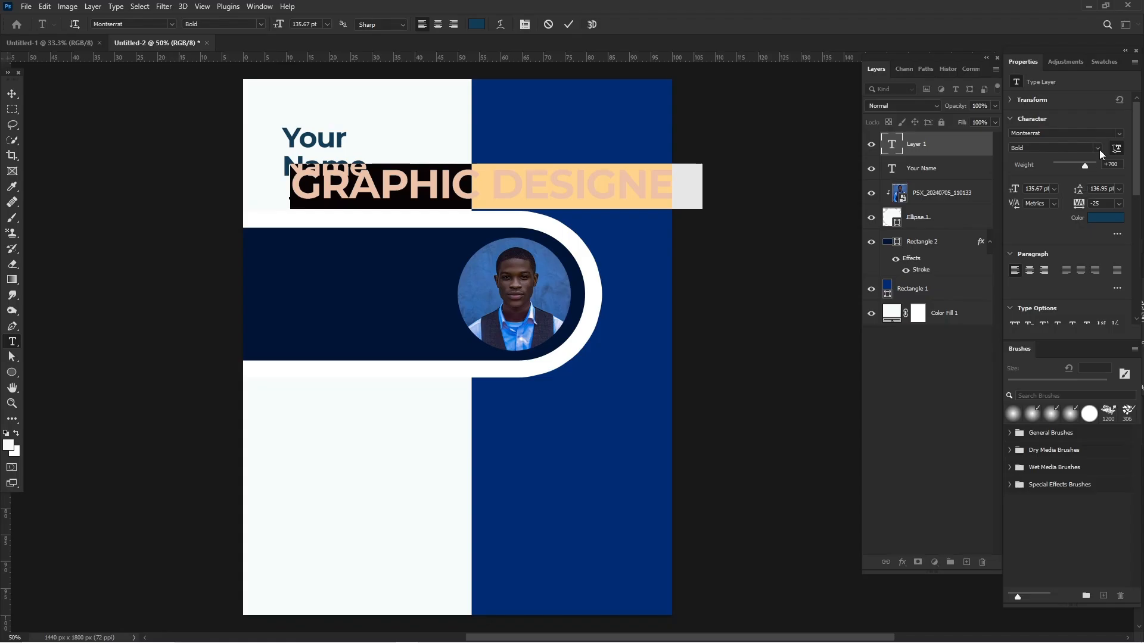
click(1099, 149)
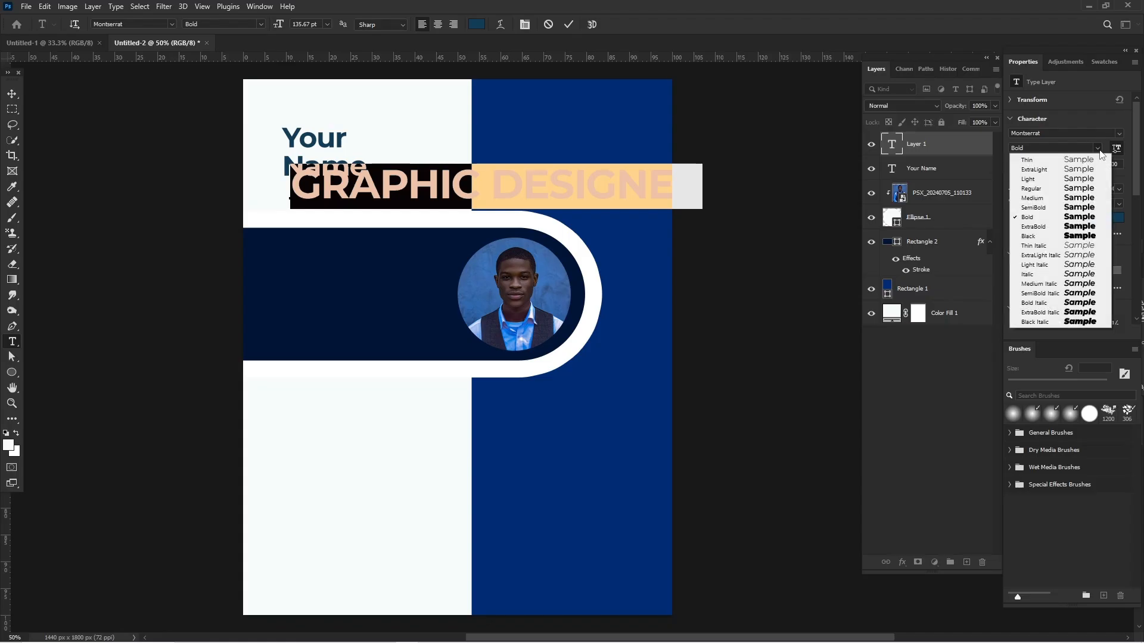
click(1093, 208)
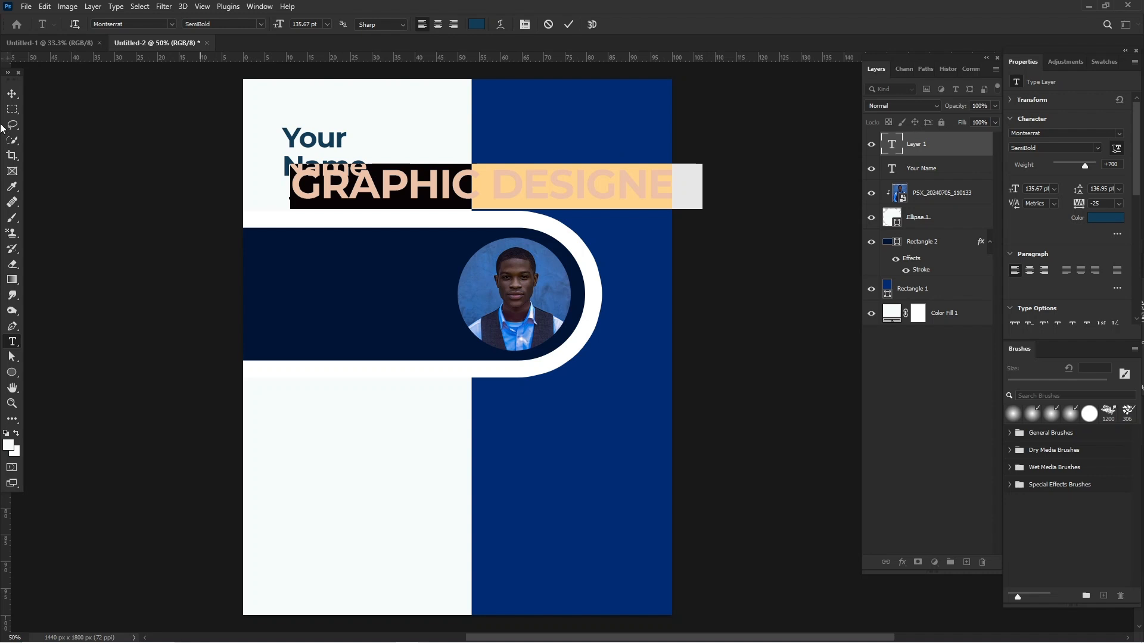
Shrink "GRAPHIC DESIGNER" to a small subtitle with wider letter spacing, and left-align it with the name just above the bar.
click(12, 96)
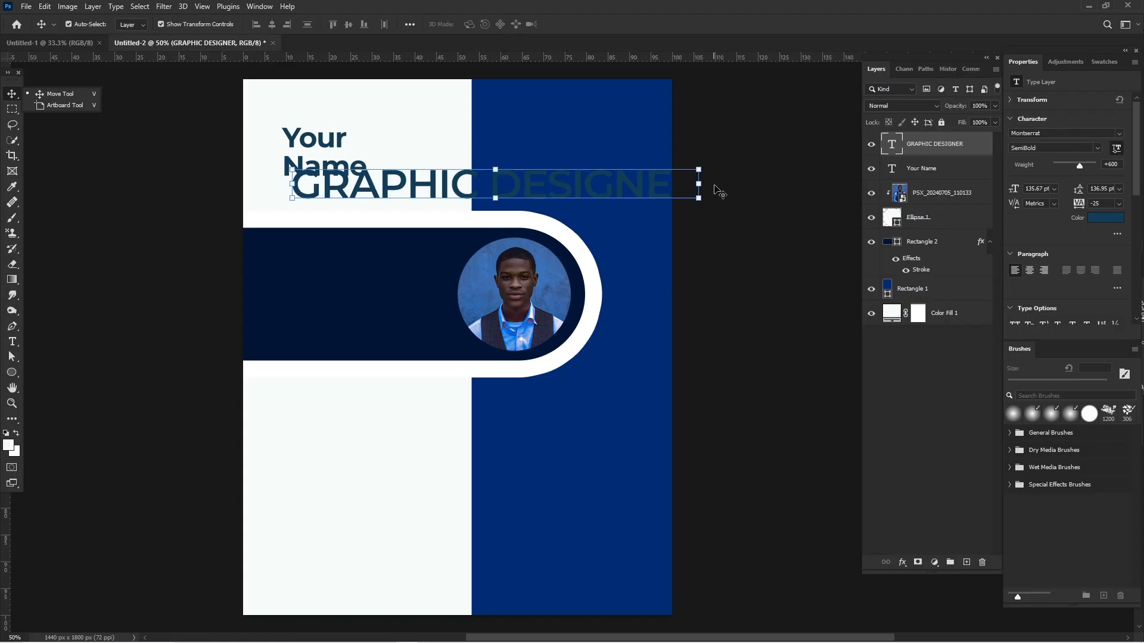
drag(704, 186, 390, 192)
key(Return)
drag(372, 192, 362, 204)
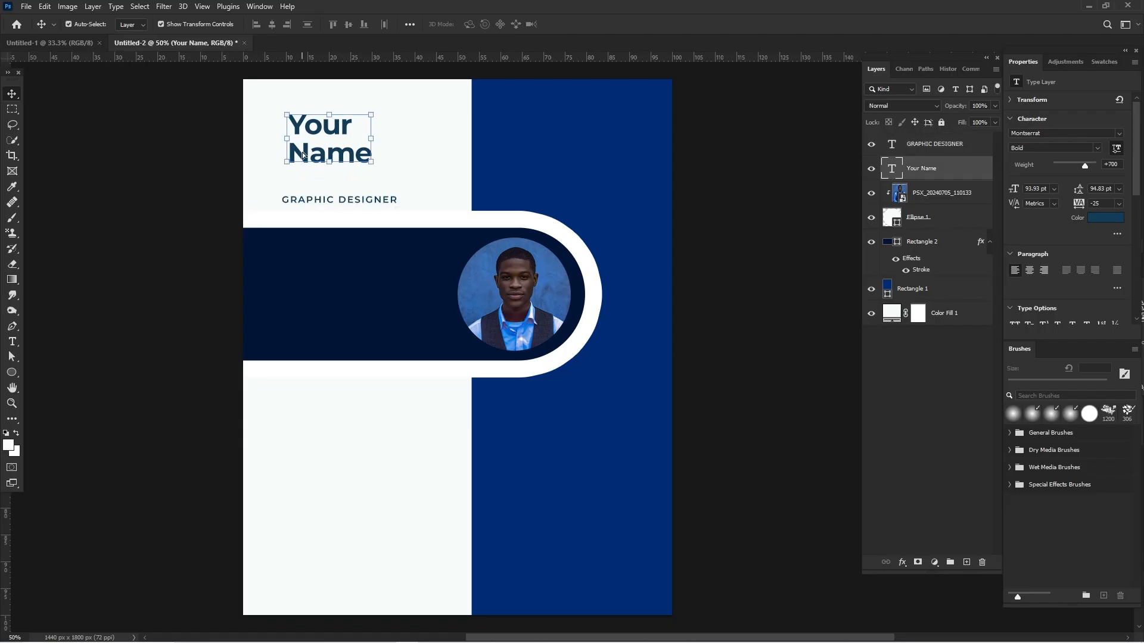
Enlarge the "Your Name" text to about 103 pt and align it directly above the "GRAPHIC DESIGNER" line.
drag(292, 196, 299, 160)
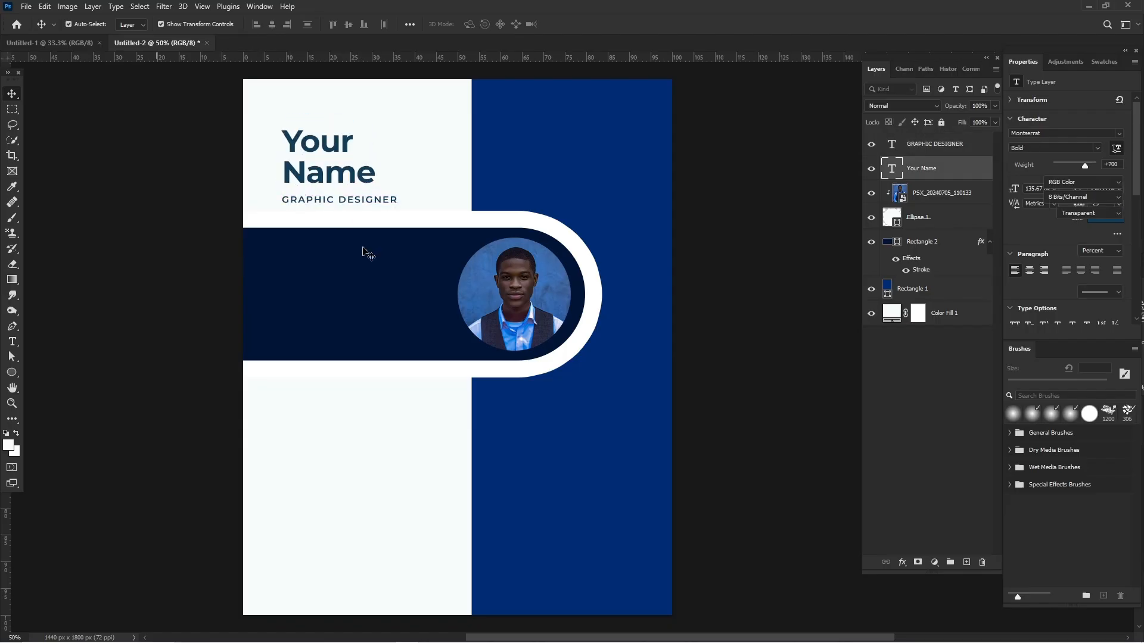
click(372, 255)
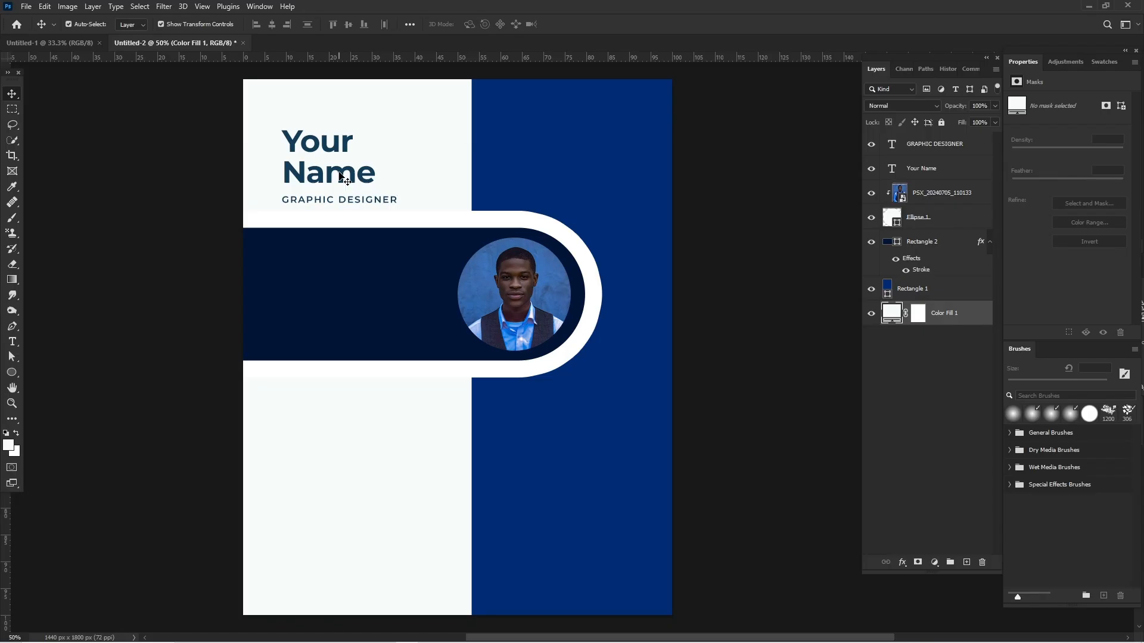
Duplicate the "Your Name" text into the navy bar and replace the copy's wording with "PROFILE".
drag(344, 179, 330, 278)
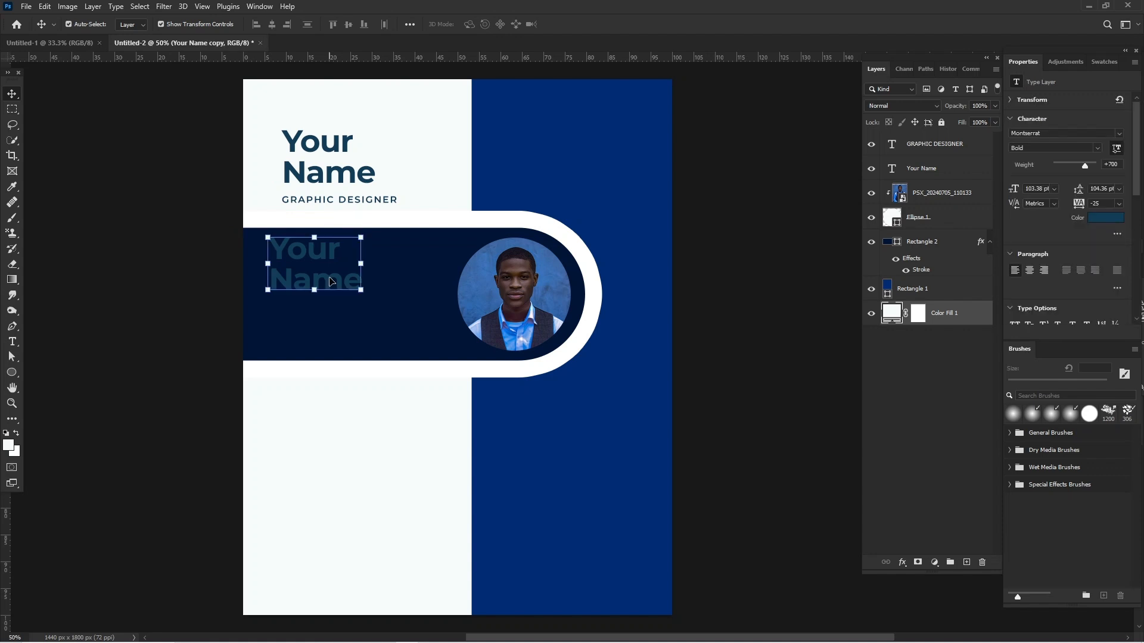
text(PROFILE)
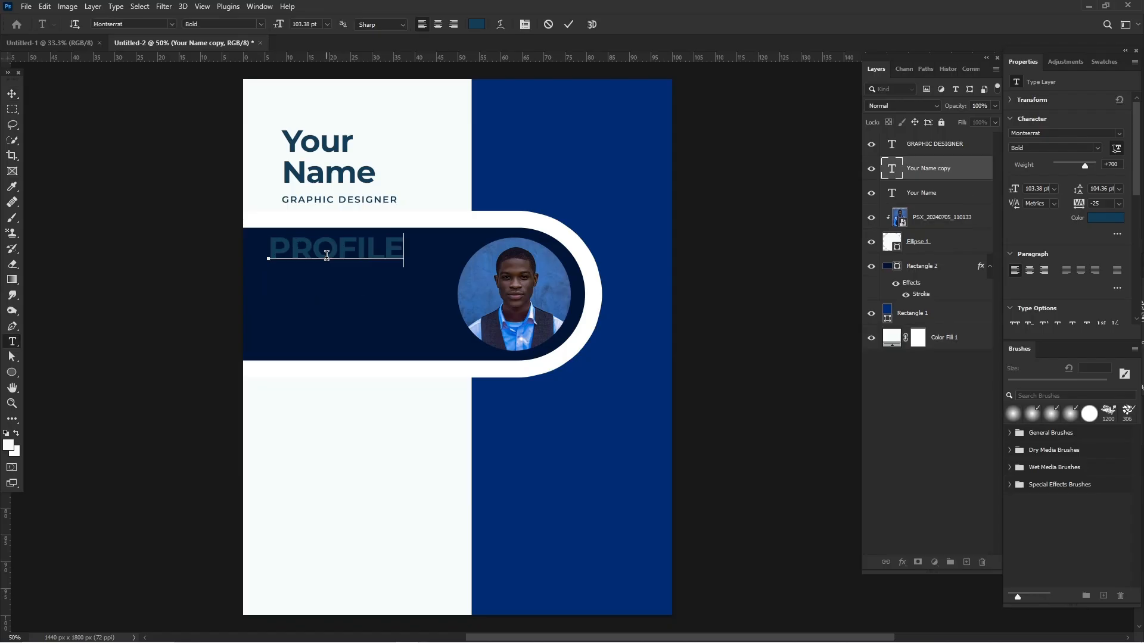
key(ctrl+a)
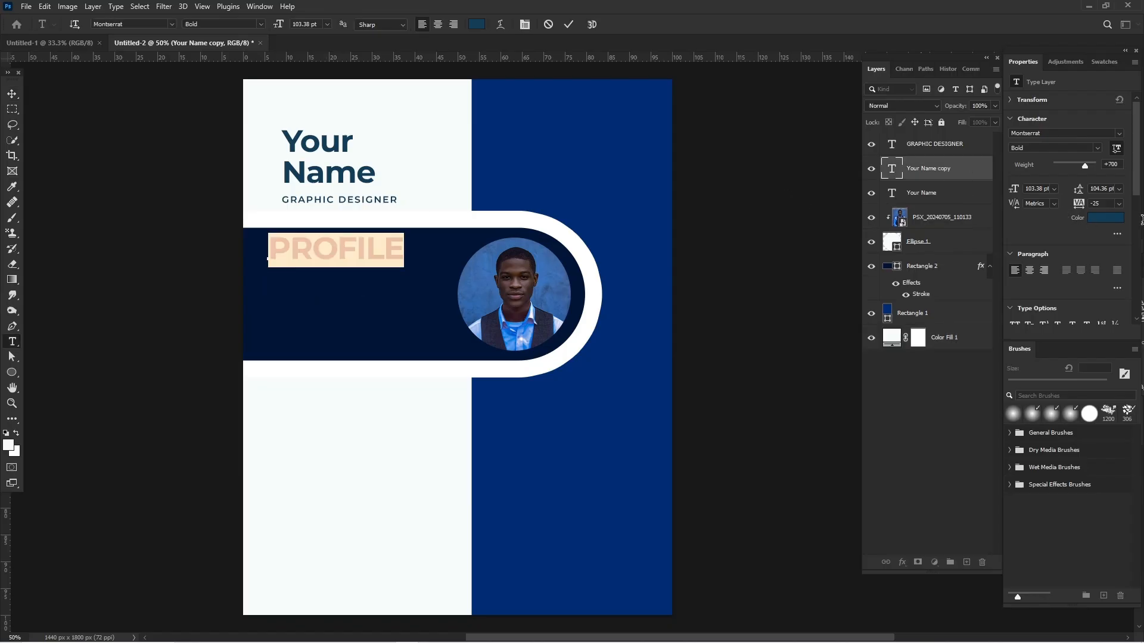
Recolour the "PROFILE" text white and set its font weight to SemiBold.
click(1100, 220)
click(740, 387)
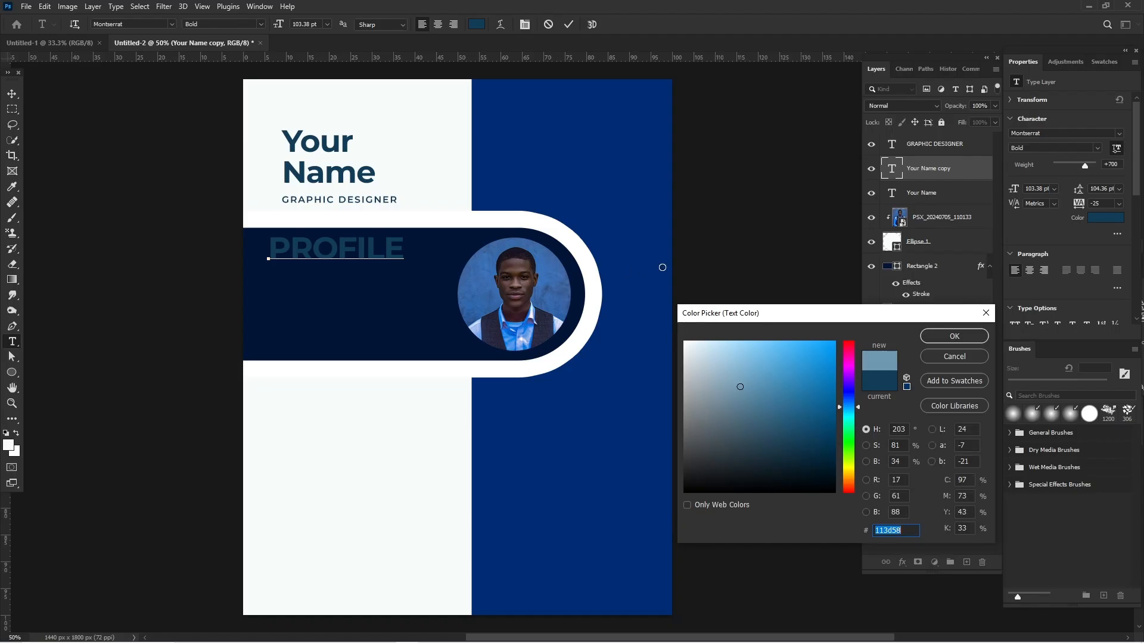
click(952, 337)
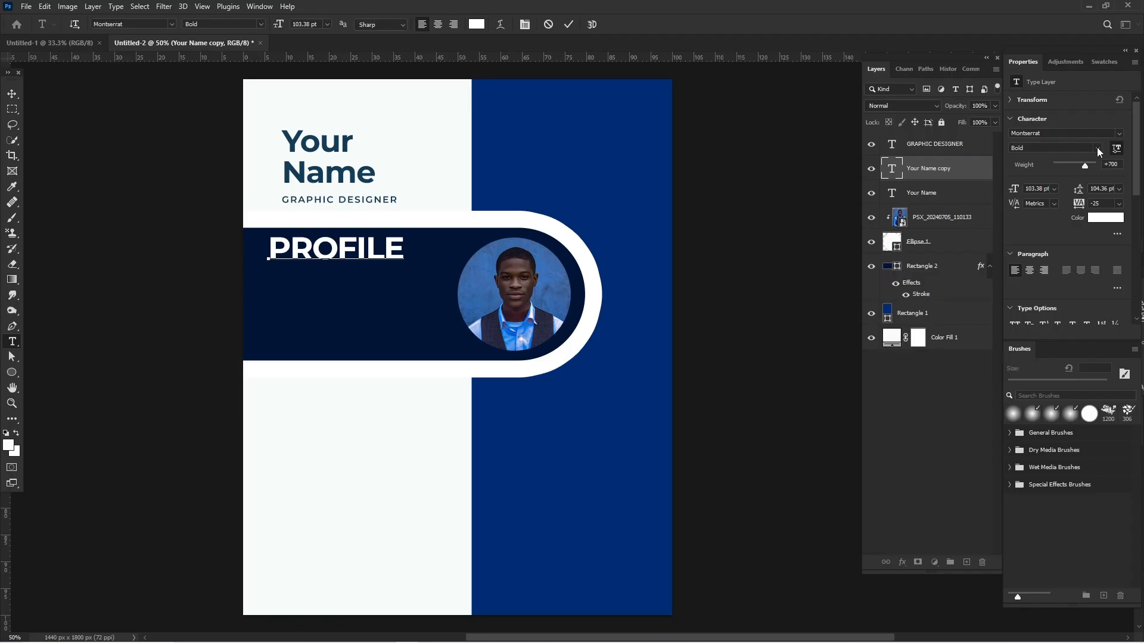
key(ctrl+a)
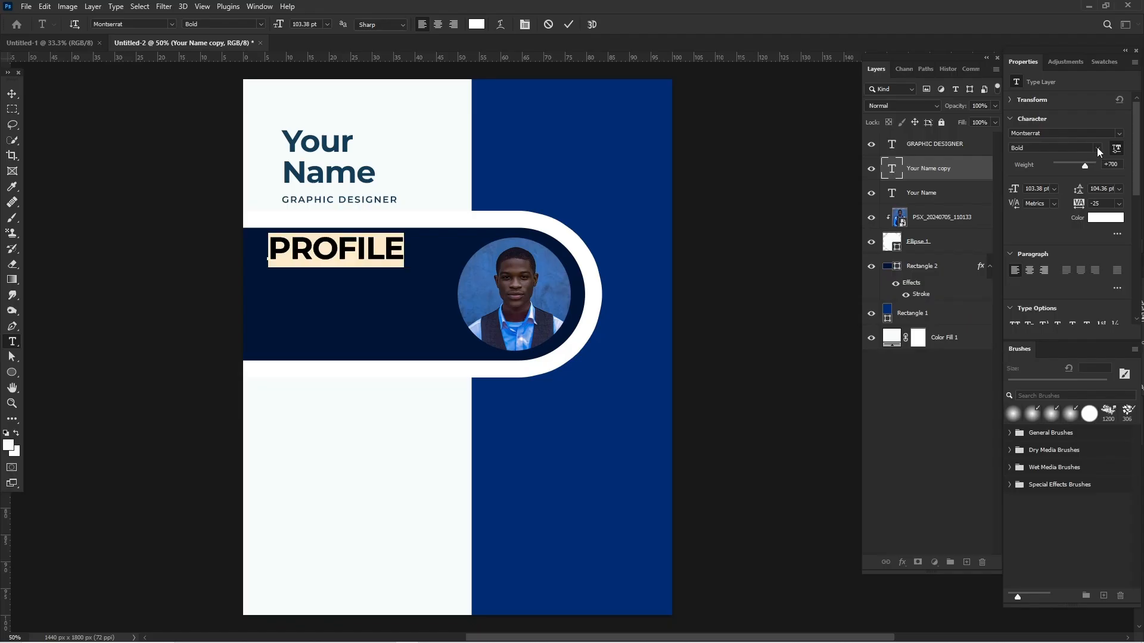
click(1097, 149)
click(12, 93)
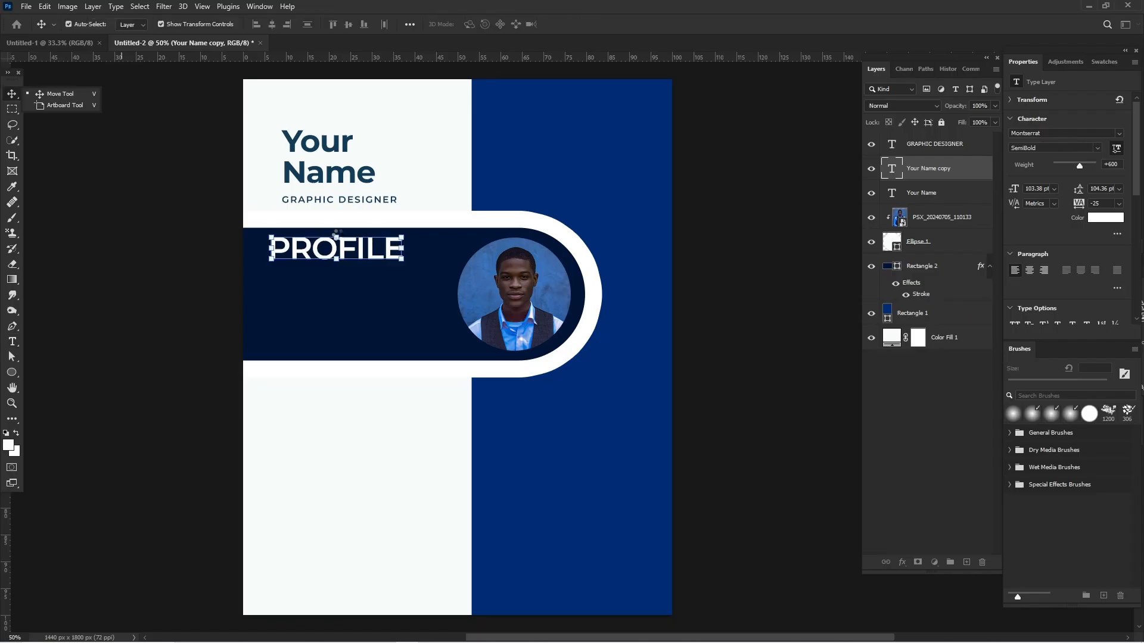
Scale the "PROFILE" text down to a small heading and left-align it with the name inside the navy bar.
click(336, 241)
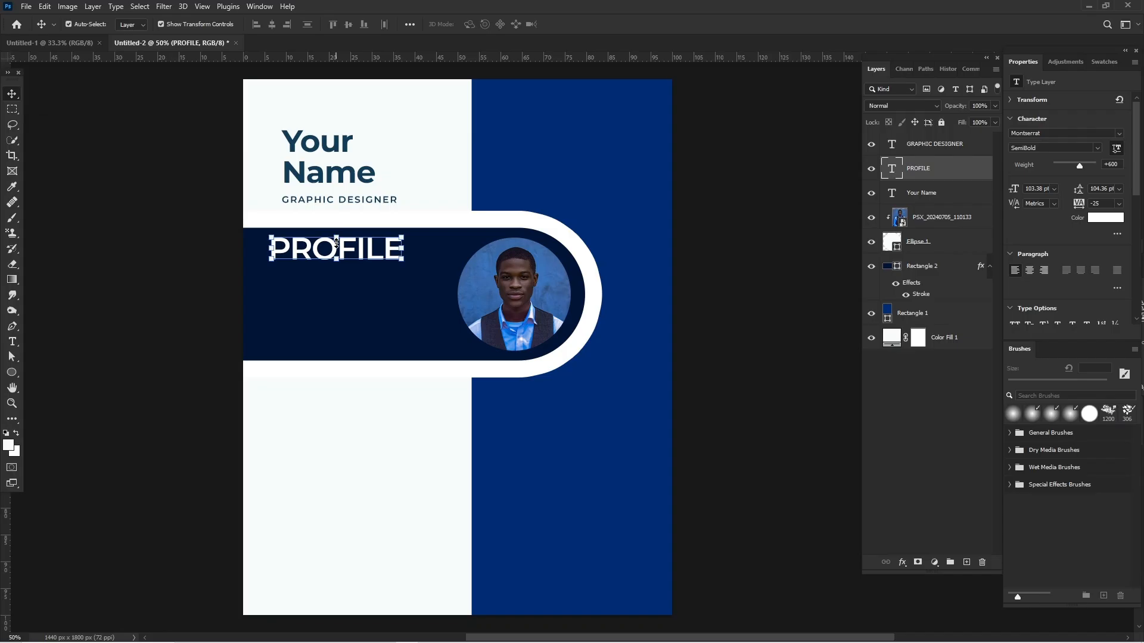
key(ctrl+t)
drag(337, 251, 293, 267)
key(Return)
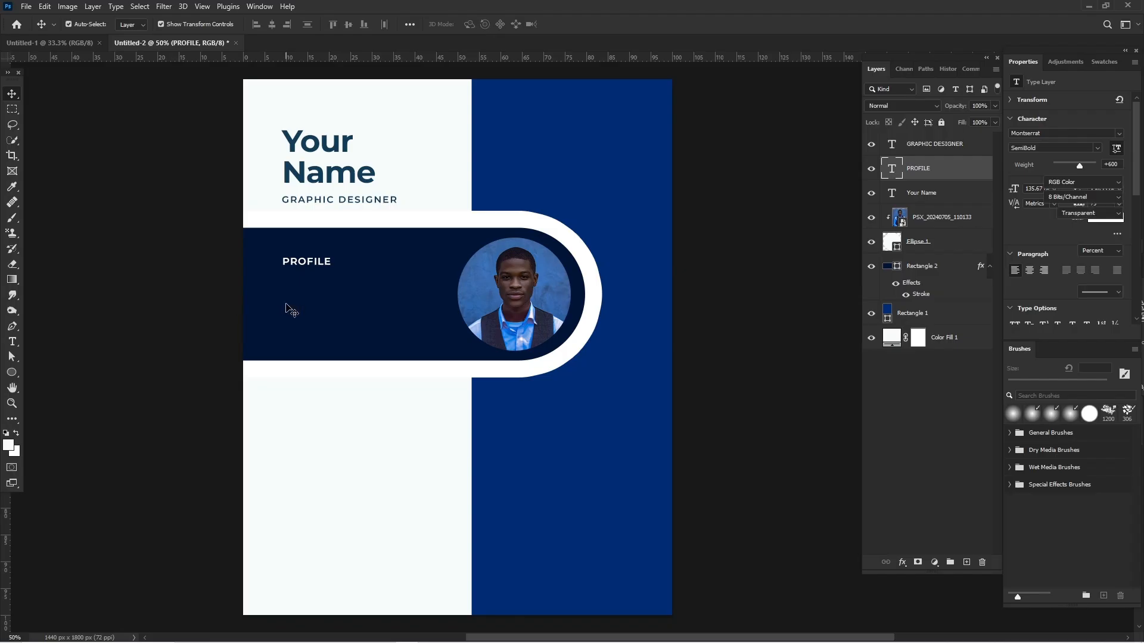
Draw a paragraph text box with placeholder Lorem ipsum text below "PROFILE", ending just short of the portrait.
click(12, 341)
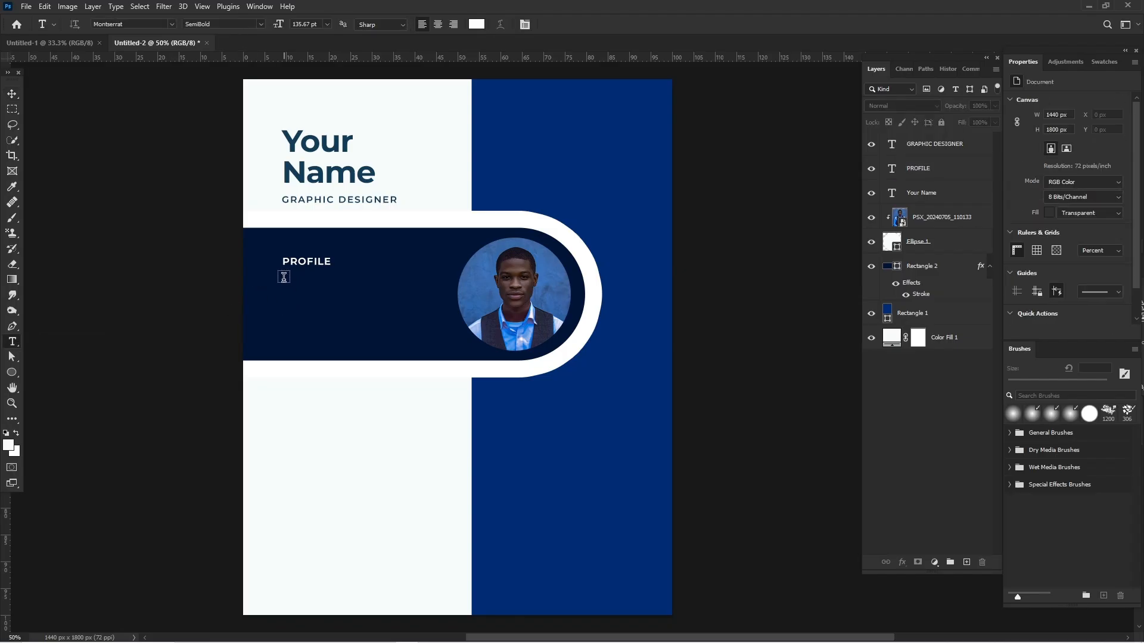
drag(283, 277, 438, 328)
drag(441, 335, 442, 338)
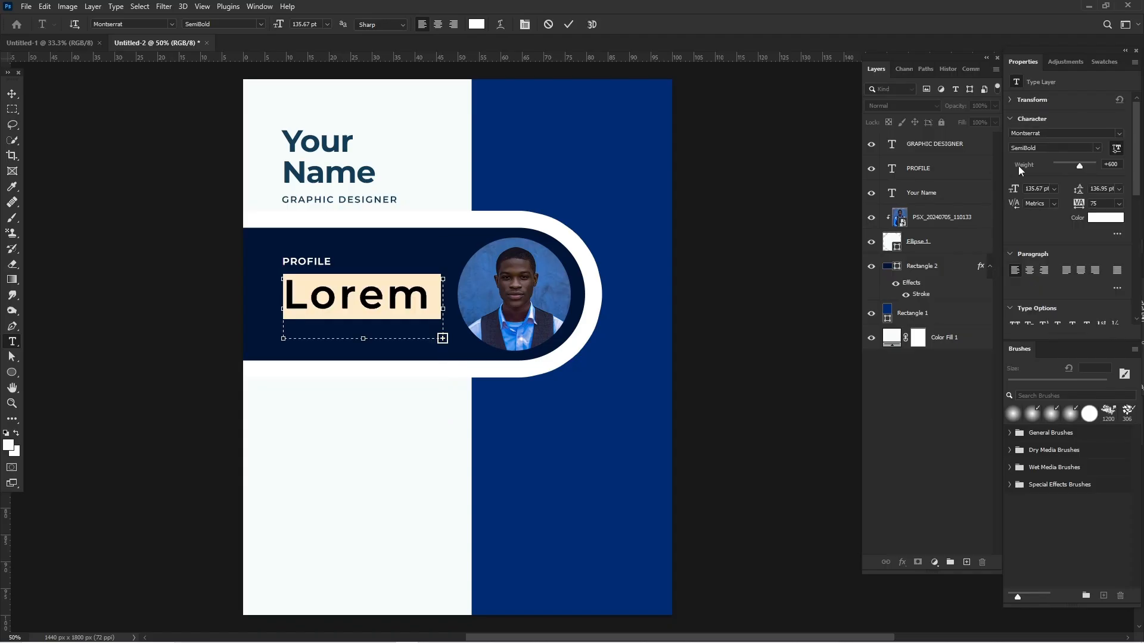
Reduce the profile paragraph's font size to 29 pt and set its leading to Auto.
drag(981, 188, 977, 189)
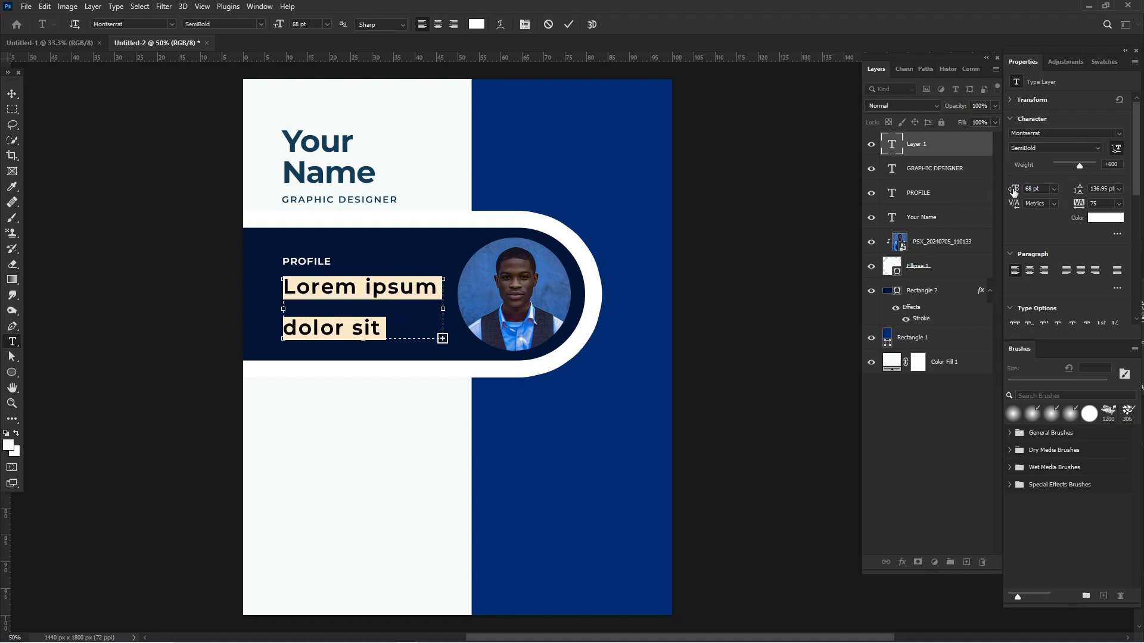
drag(1013, 189, 990, 196)
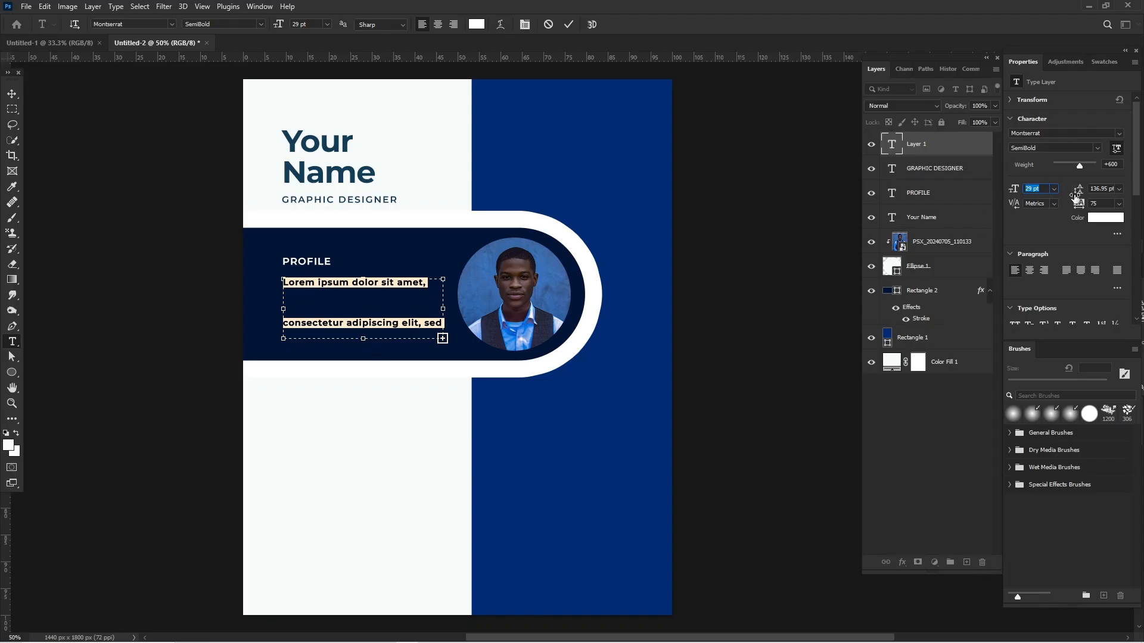
drag(1082, 189, 1082, 190)
click(1120, 190)
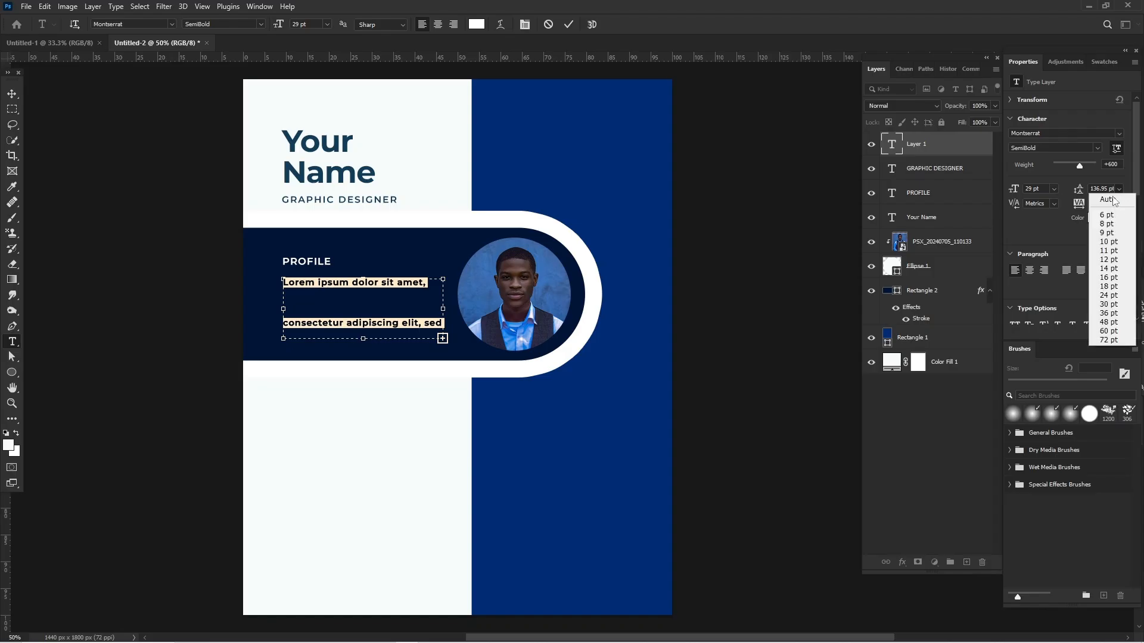
click(1111, 201)
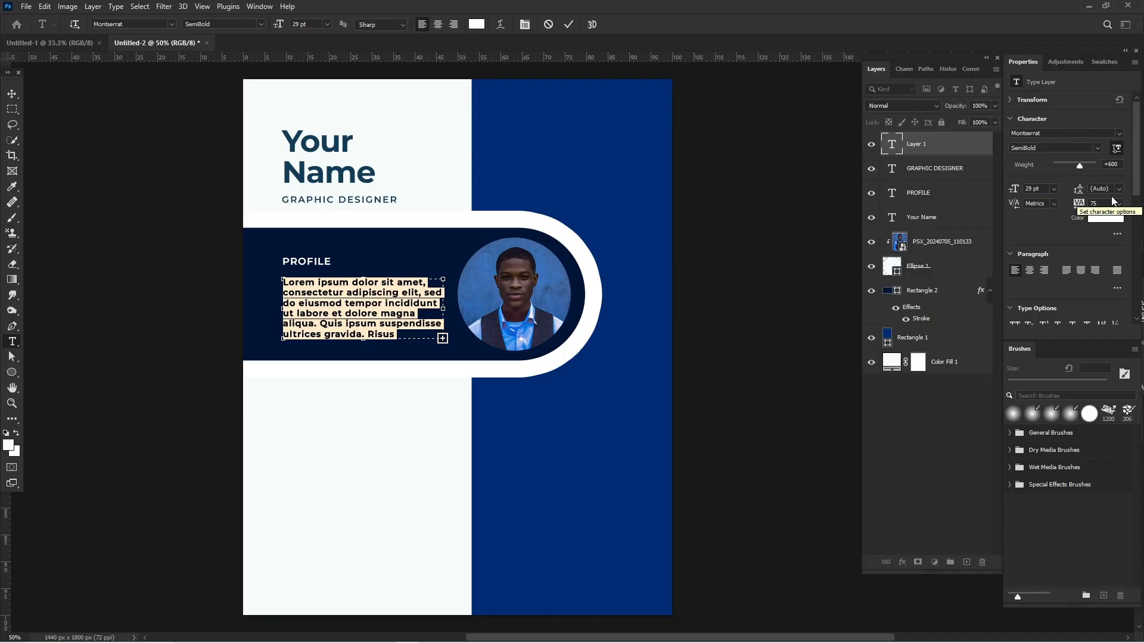
Set the profile paragraph's font weight to Regular and its size to 22 pt.
click(1098, 148)
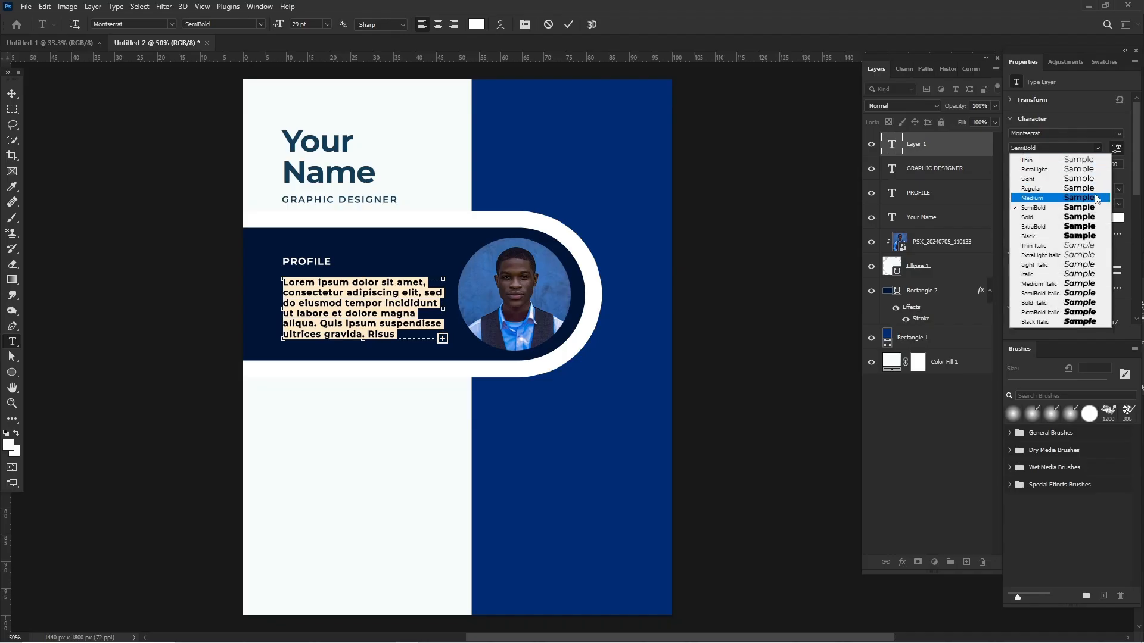
click(1093, 189)
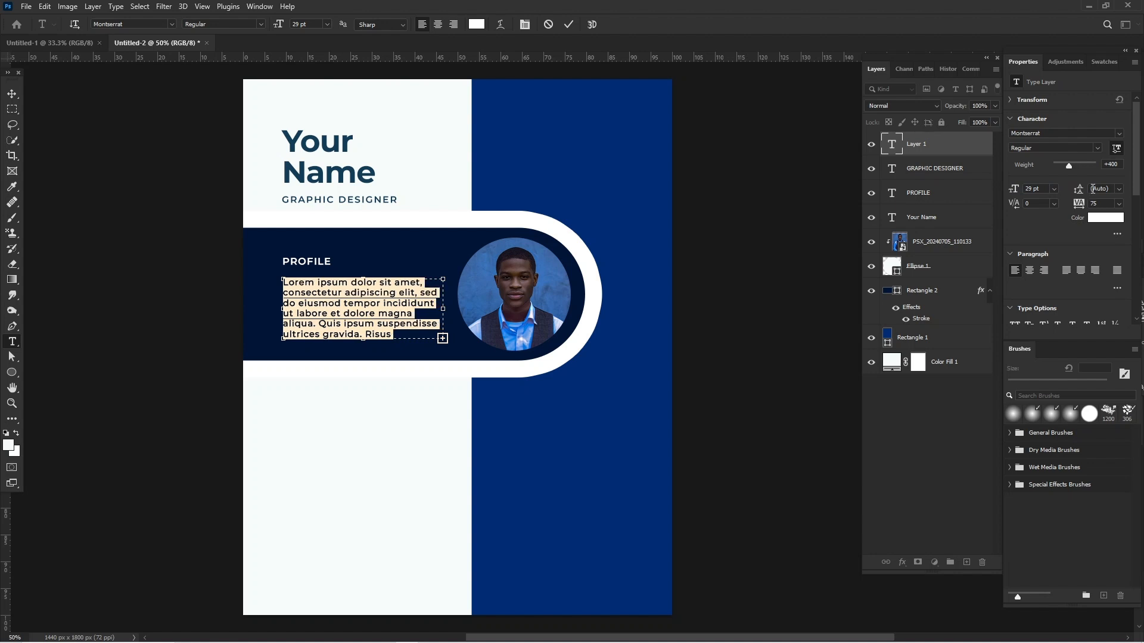
drag(1014, 188, 1009, 191)
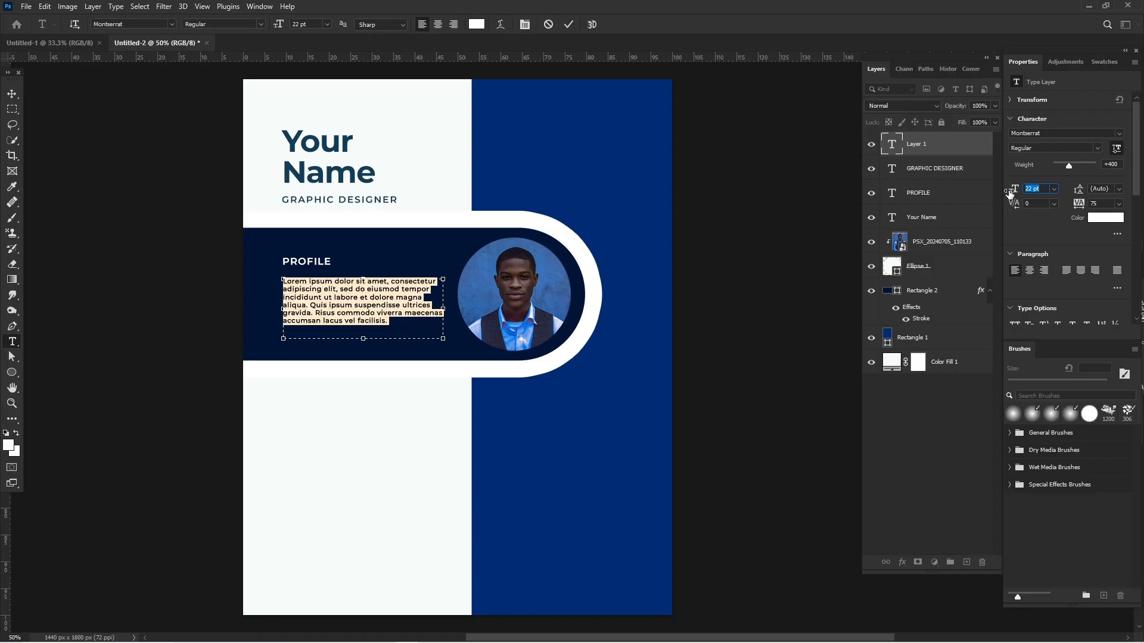
click(12, 98)
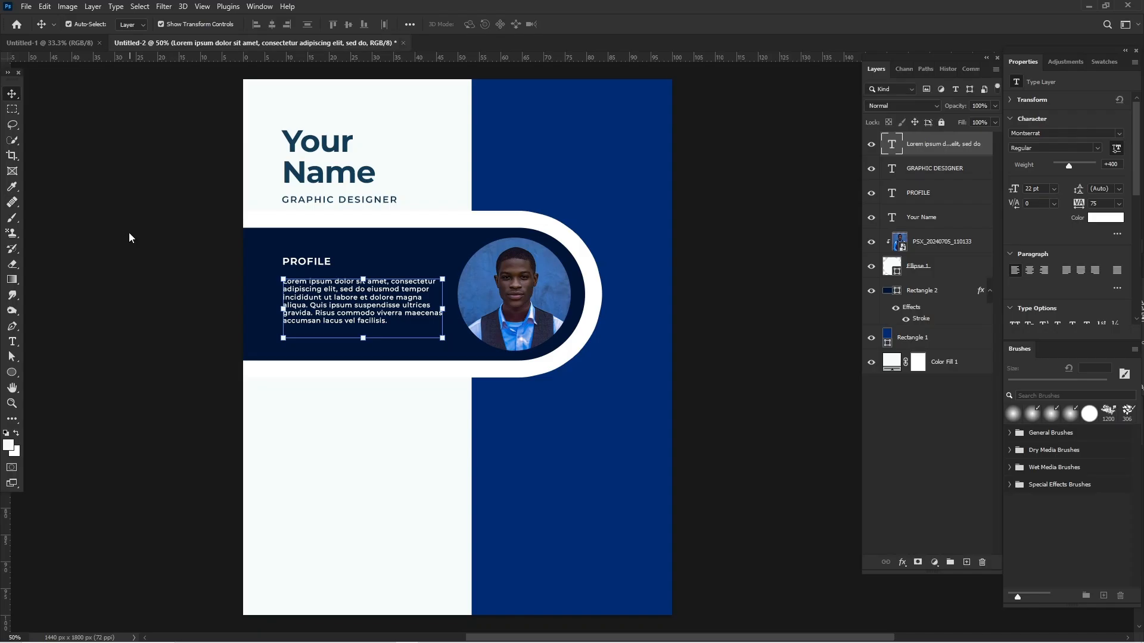
Change the profile paragraph's font weight to Light and deselect the layer.
click(1094, 147)
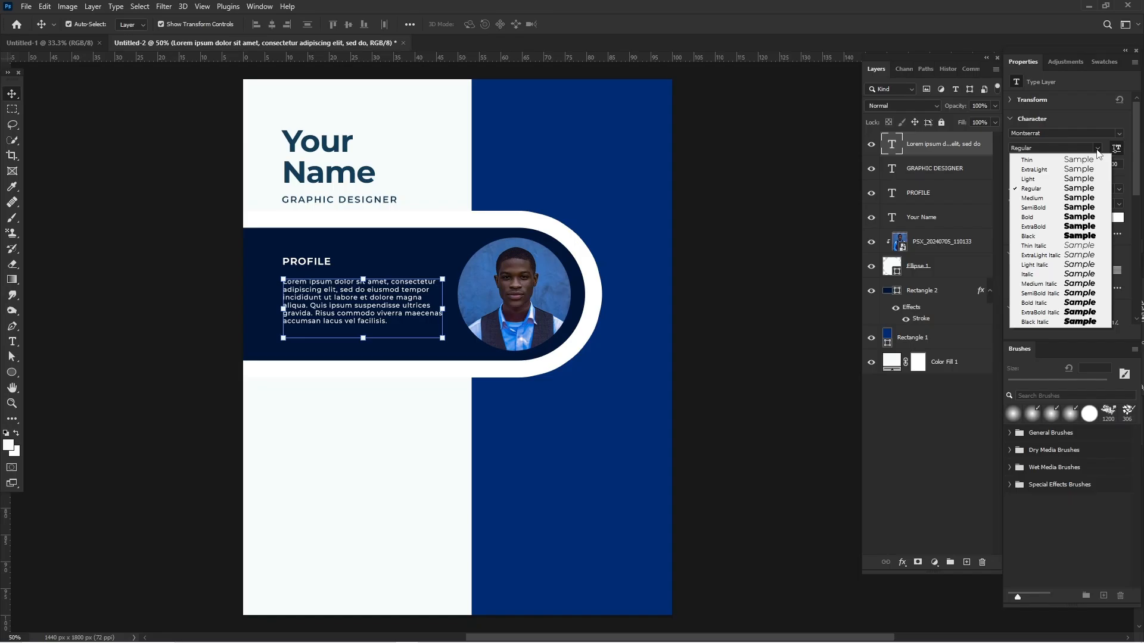
click(1093, 179)
click(115, 184)
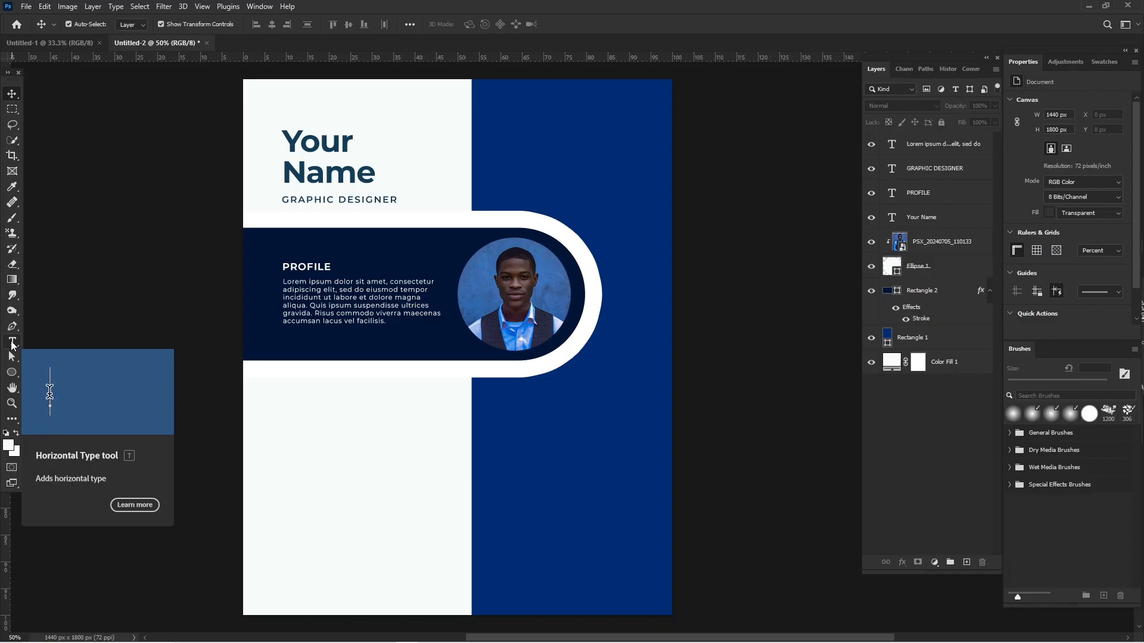
Add a text line reading "EXPERIENCE" just below the navy bar, starting at the left edge of the profile text.
click(62, 343)
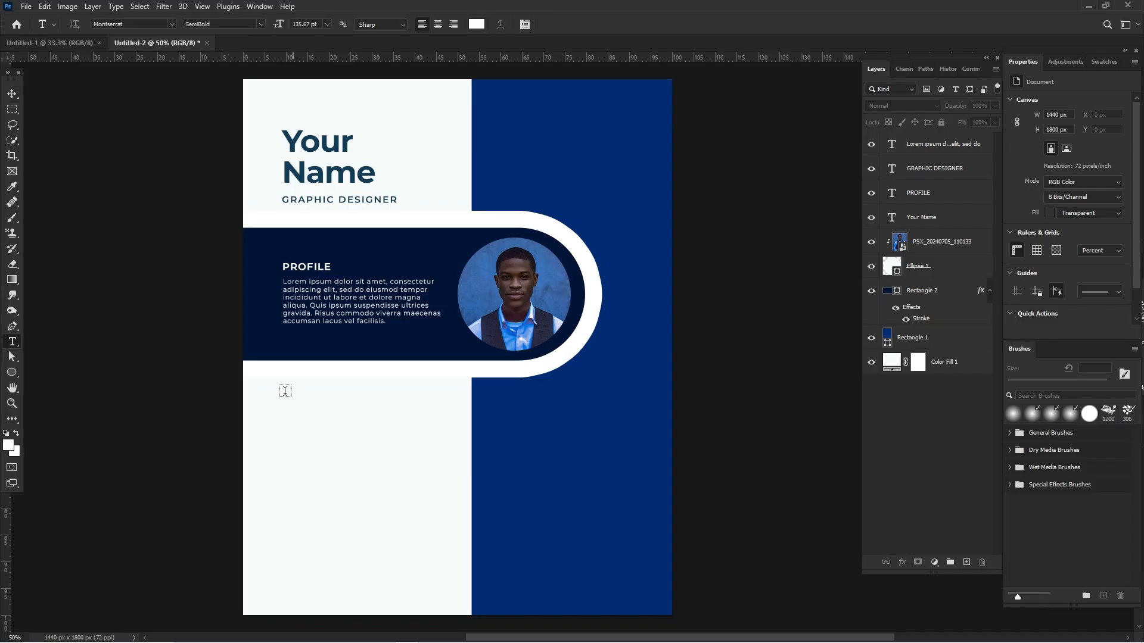
click(285, 390)
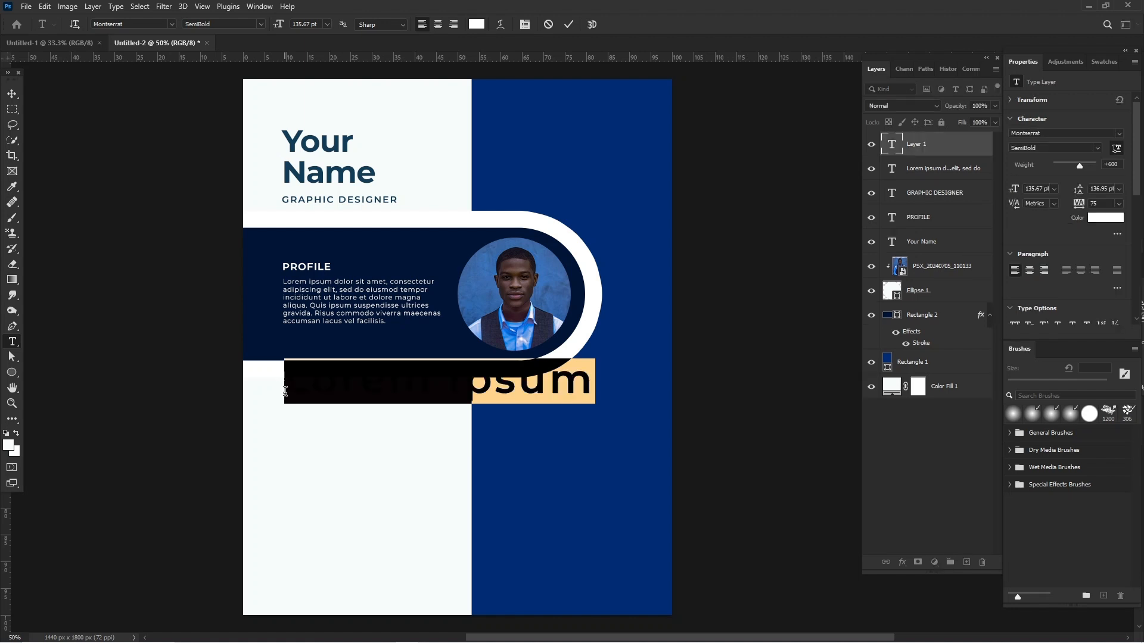
text(EX)
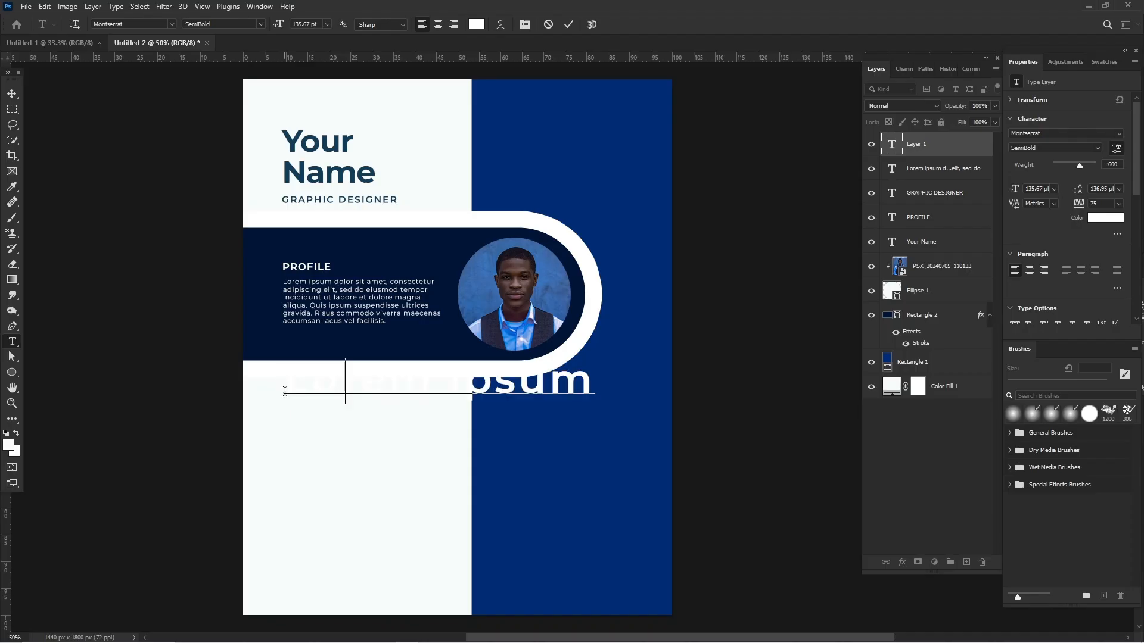
text(PERIENCE)
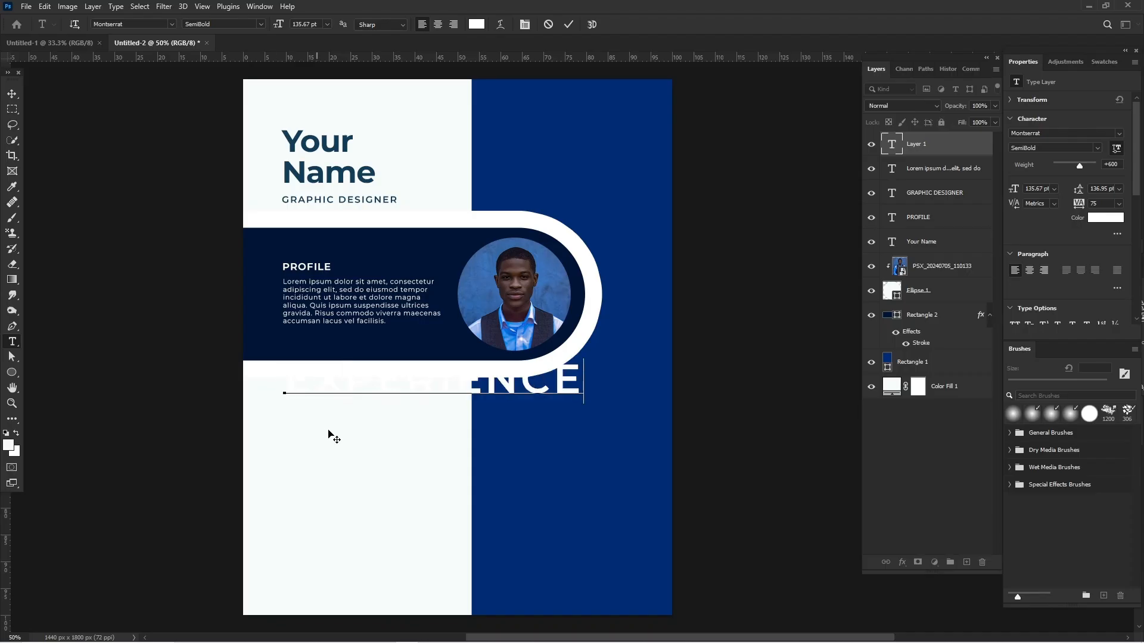
Recolour the new experience heading to the bar's navy, 001435, and scale it down to about 38 pt.
key(ctrl+a)
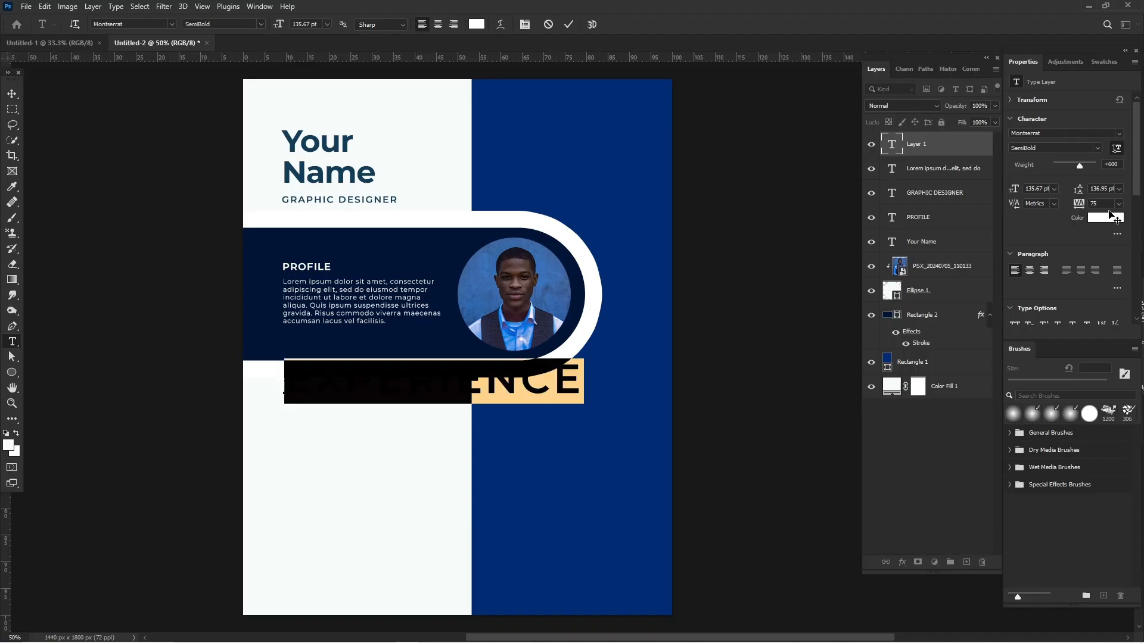
click(404, 257)
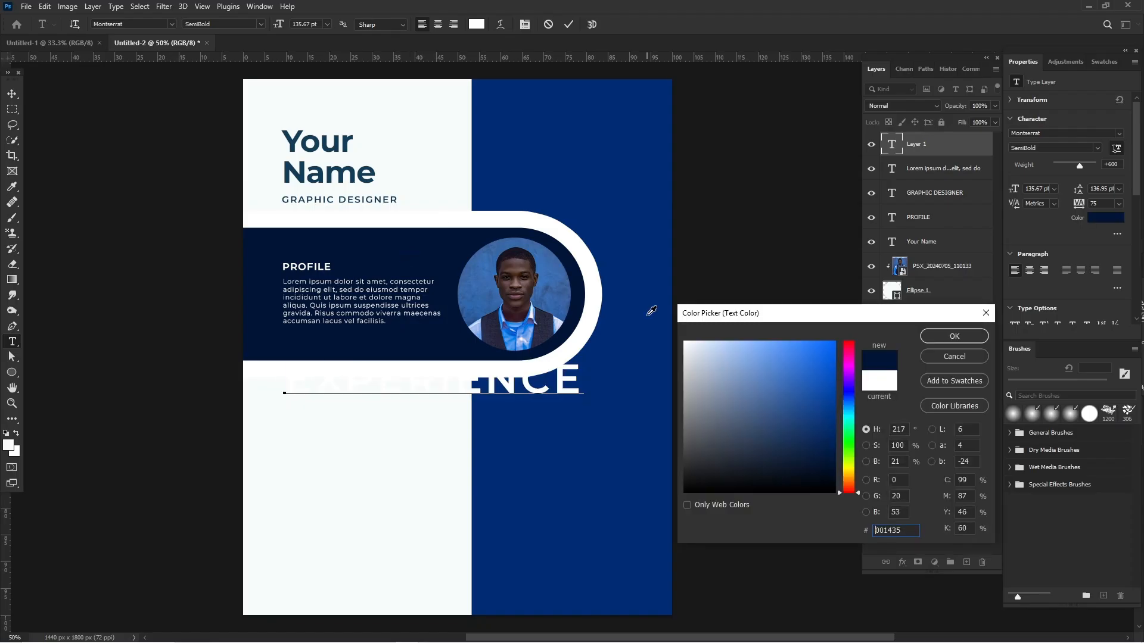
click(954, 336)
click(12, 94)
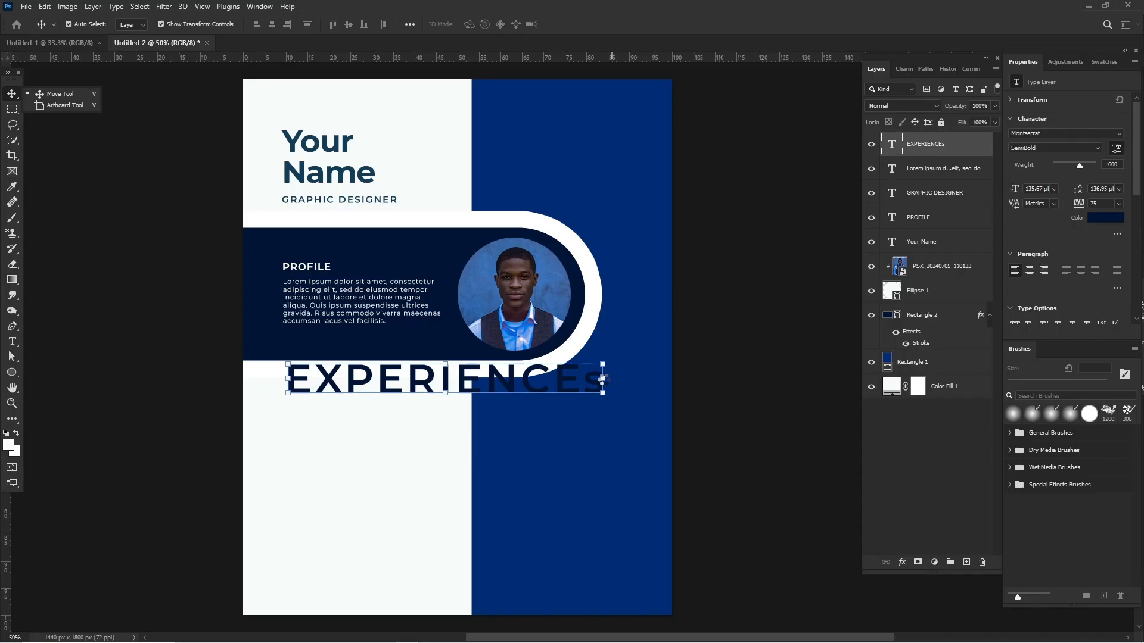
drag(602, 378, 376, 381)
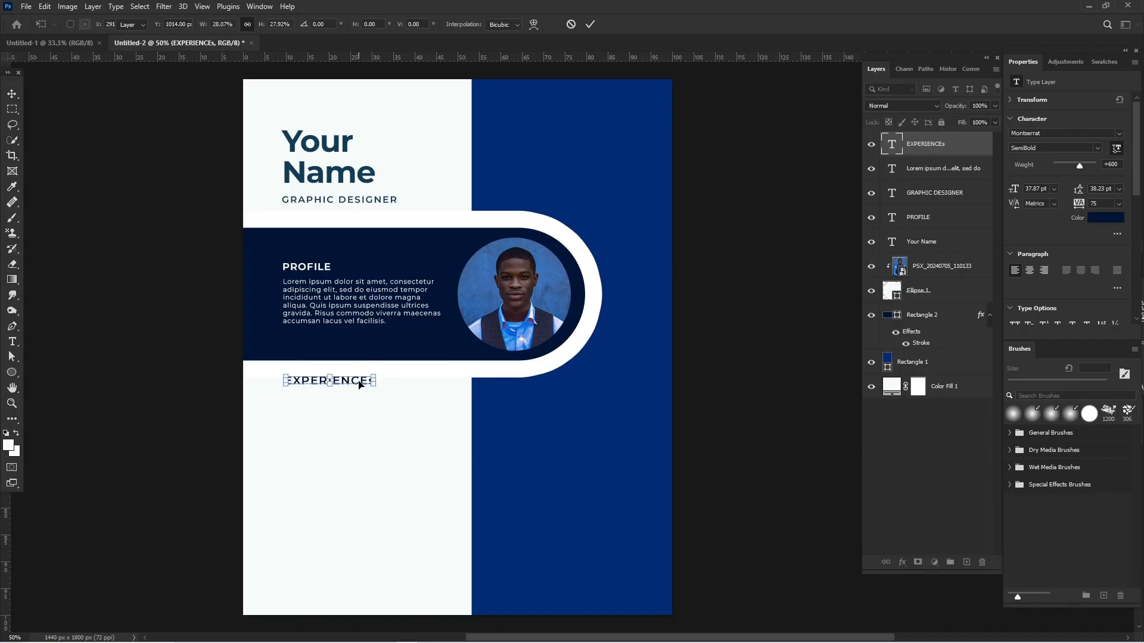
key(Return)
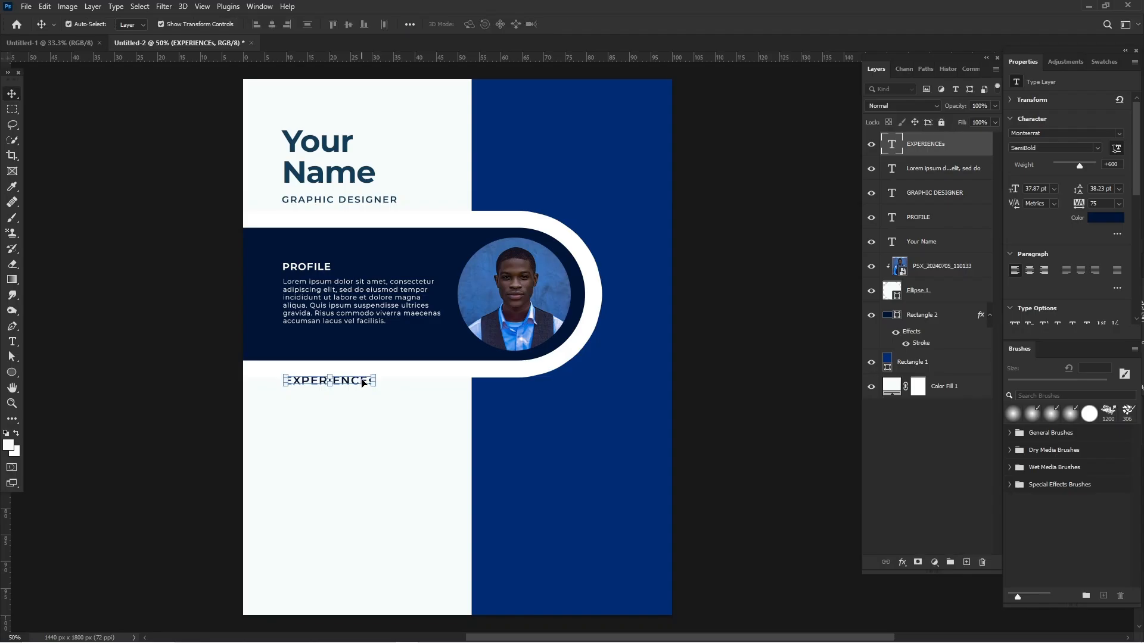
Replace the lowercase final letter of the experience heading so that it reads "EXPERIENCES".
double_click(363, 383)
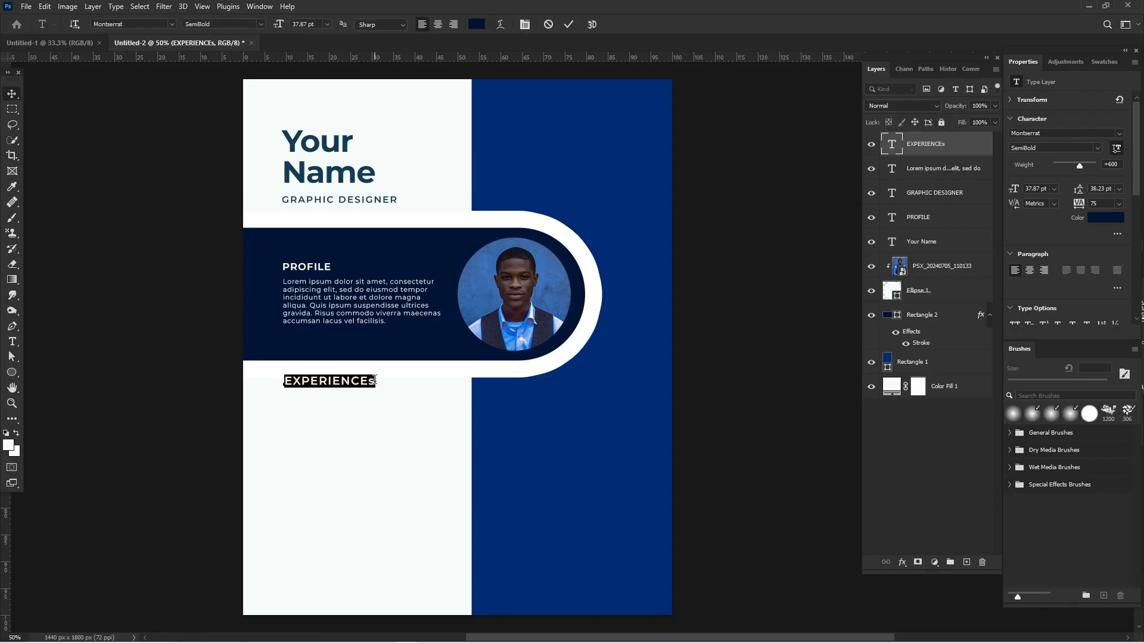
click(375, 380)
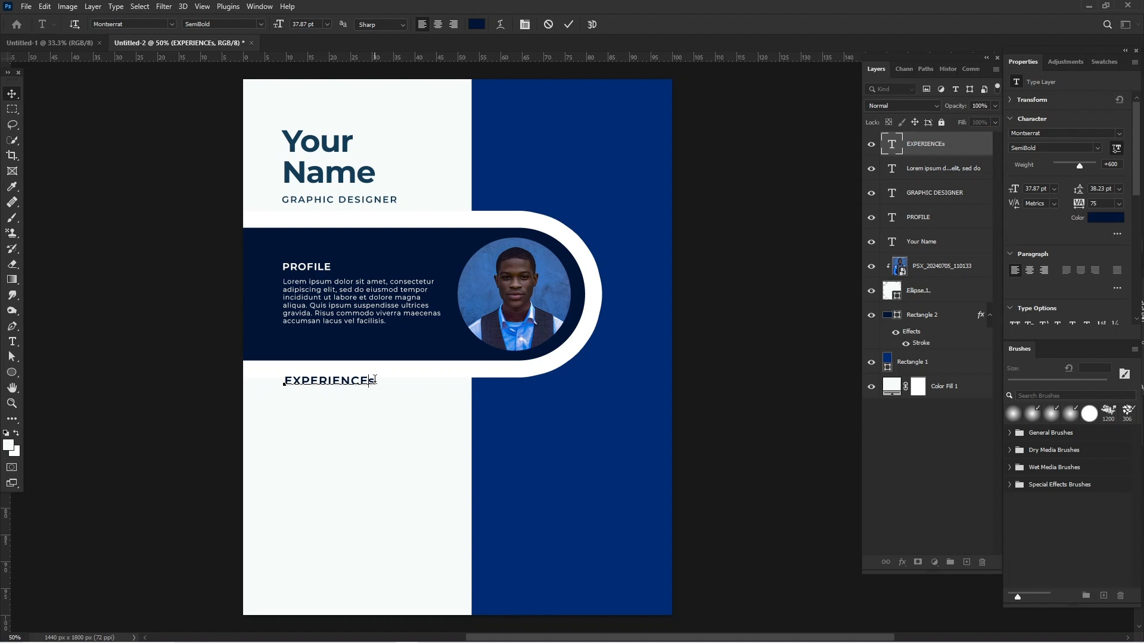
key(BackSpace)
text(S)
Set the weight of the whole "EXPERIENCES" heading to Bold and deselect it.
key(ctrl+a)
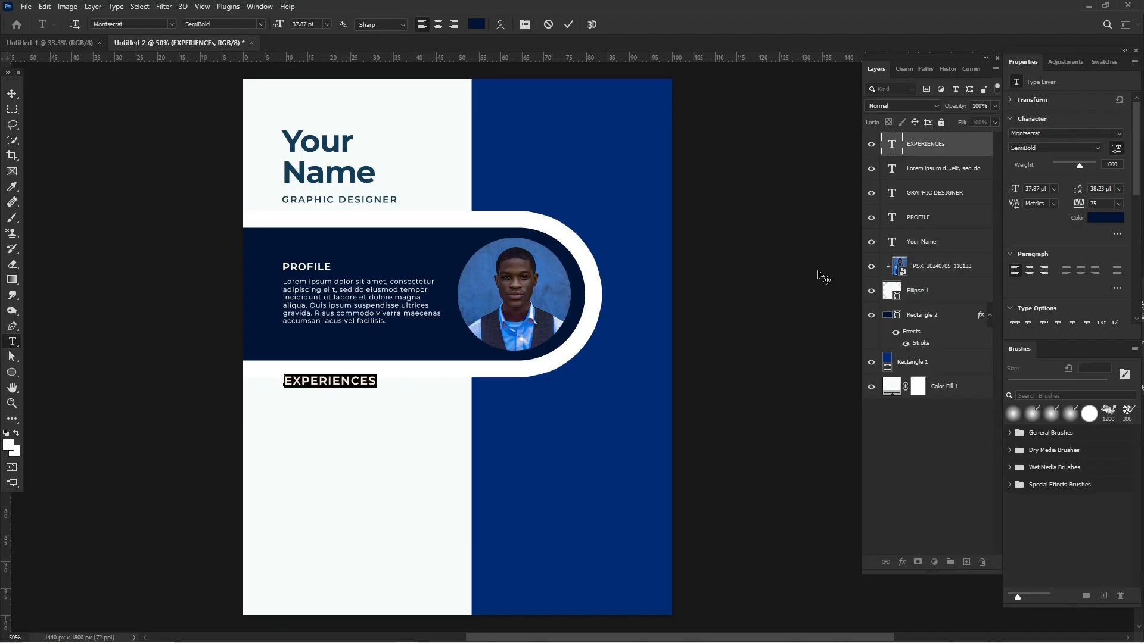
click(1099, 147)
click(1094, 217)
click(12, 95)
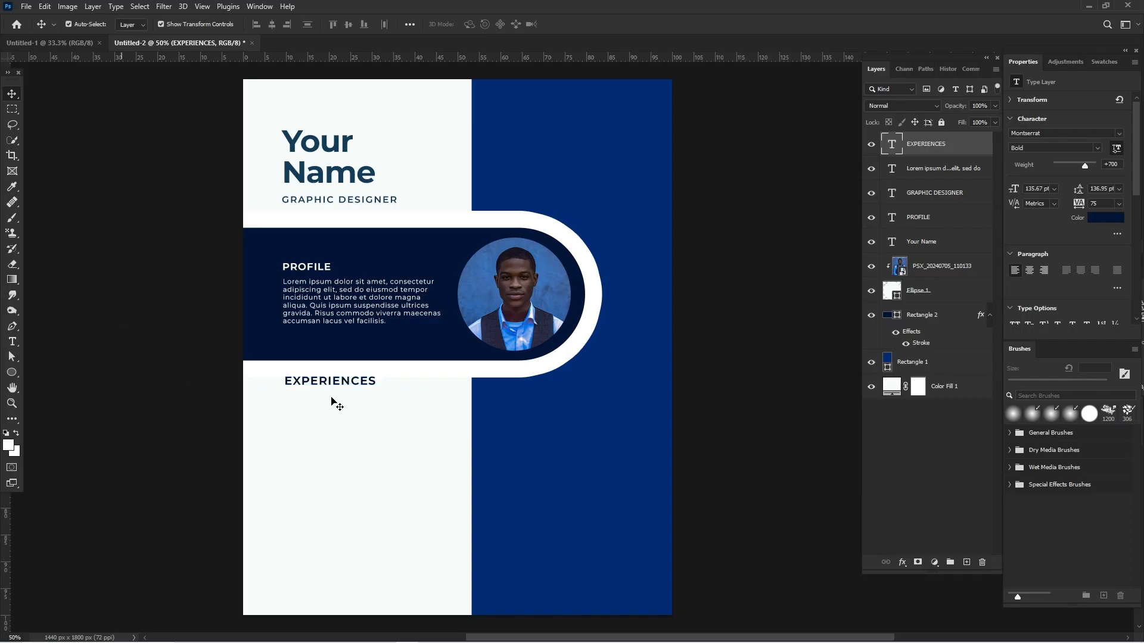
click(179, 405)
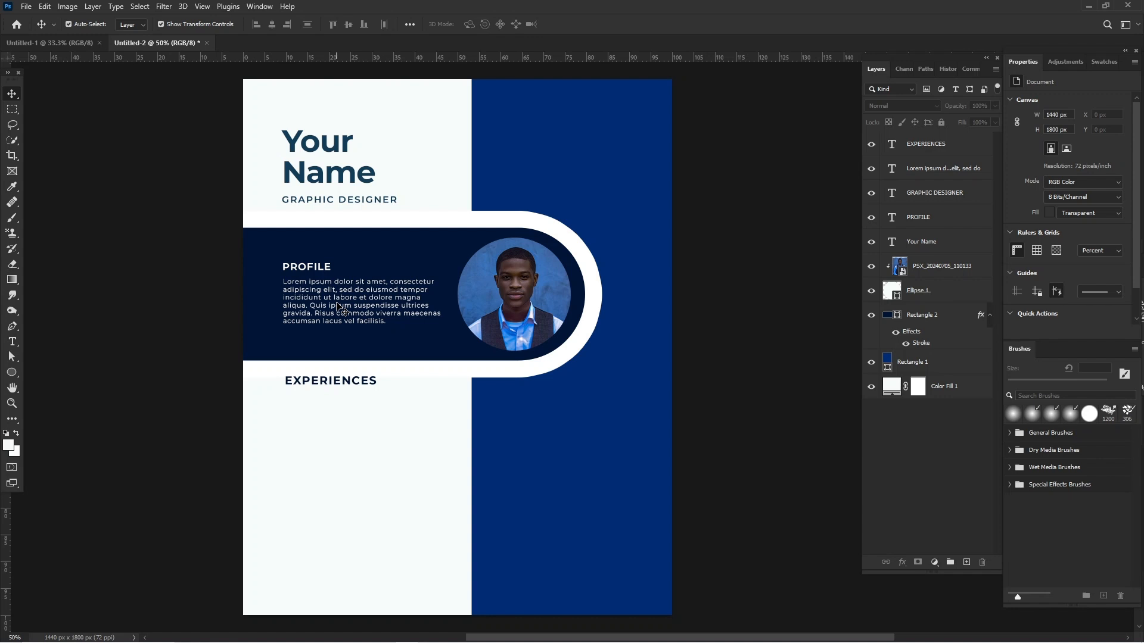
Duplicate the profile paragraph to below the "EXPERIENCES" heading and recolour the copy navy, 001435.
drag(337, 303, 352, 418)
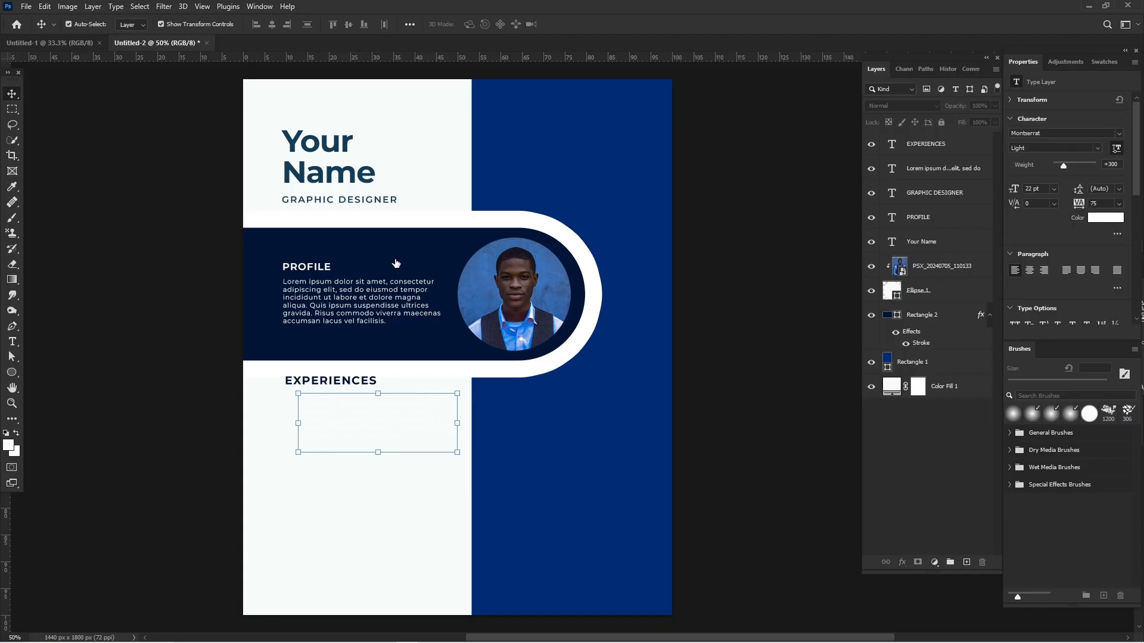
click(1105, 218)
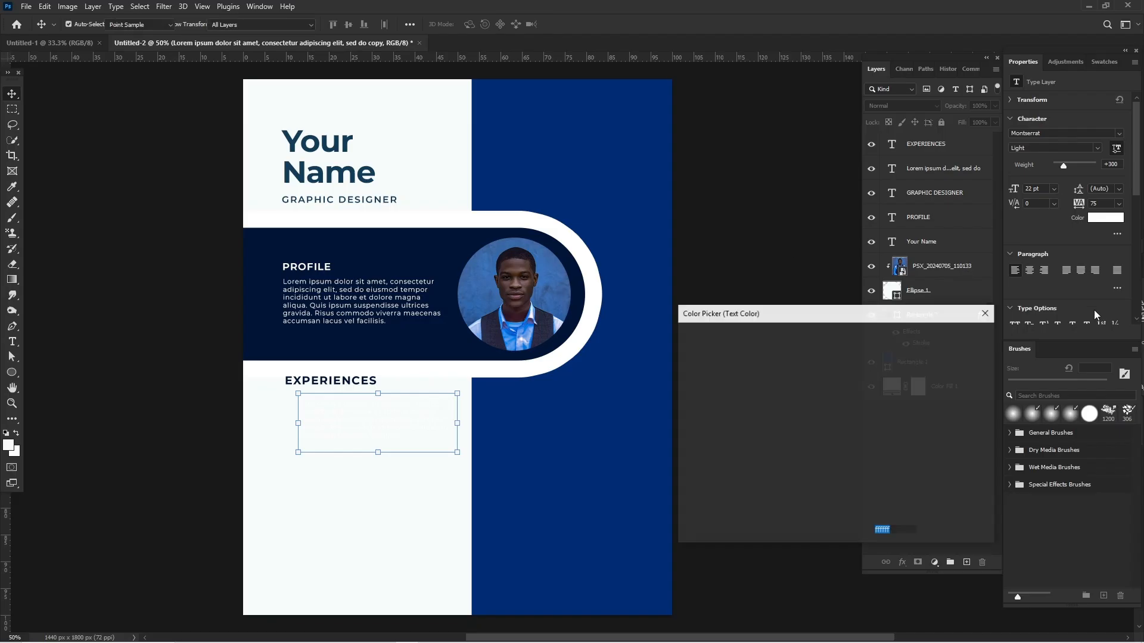
click(384, 250)
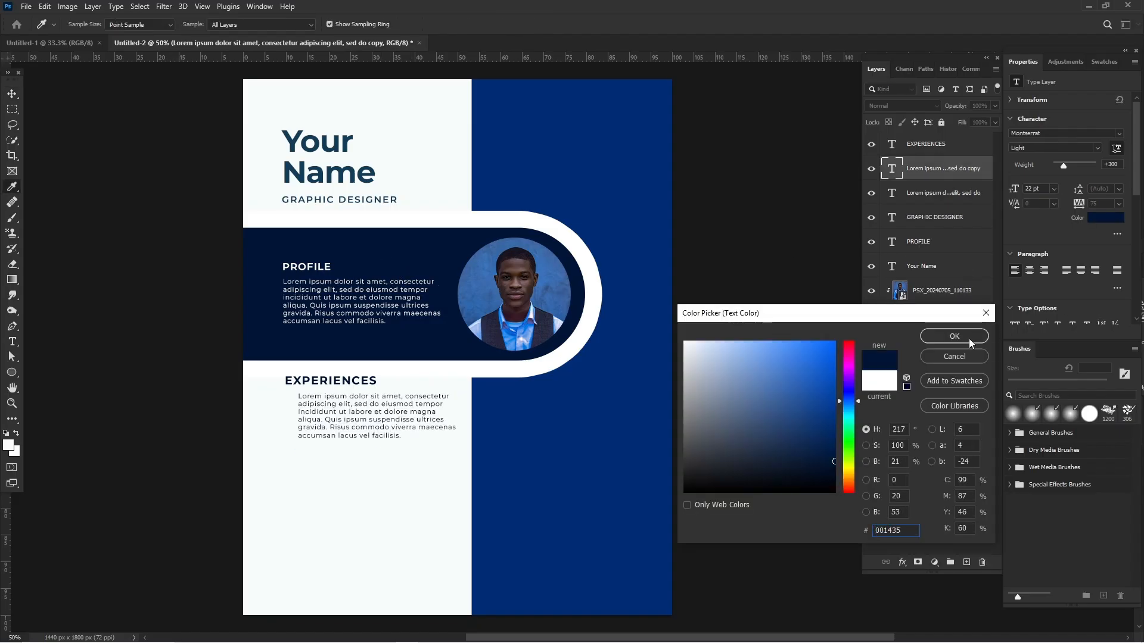
click(953, 336)
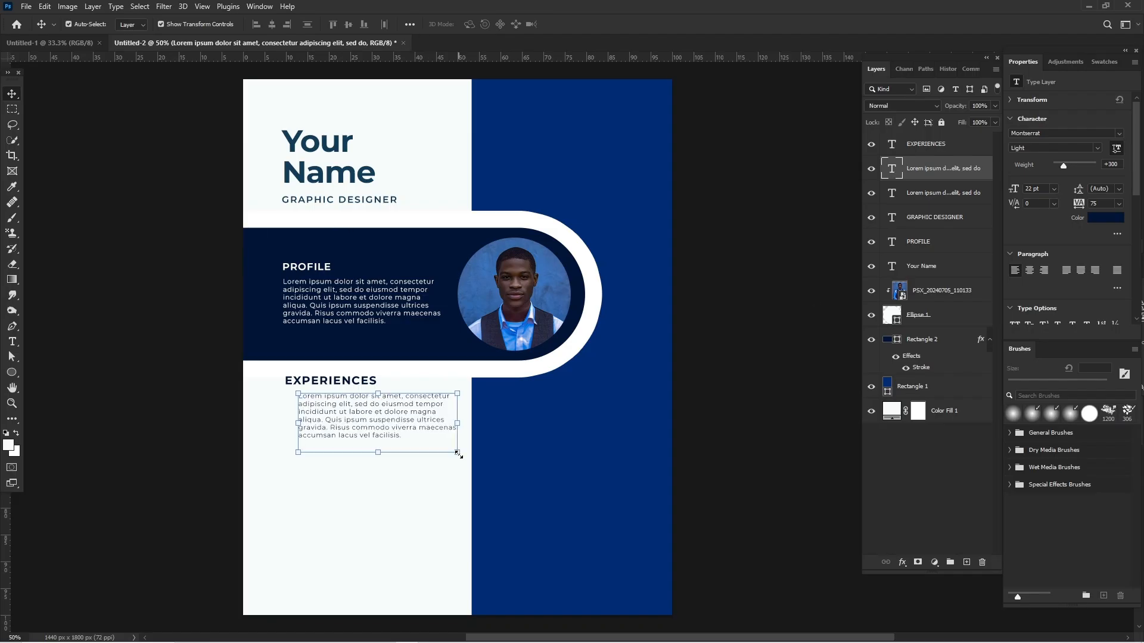
Scale the copied paragraph down to about 20 pt and nudge the "EXPERIENCES" heading slightly lower.
drag(459, 455, 442, 446)
key(Return)
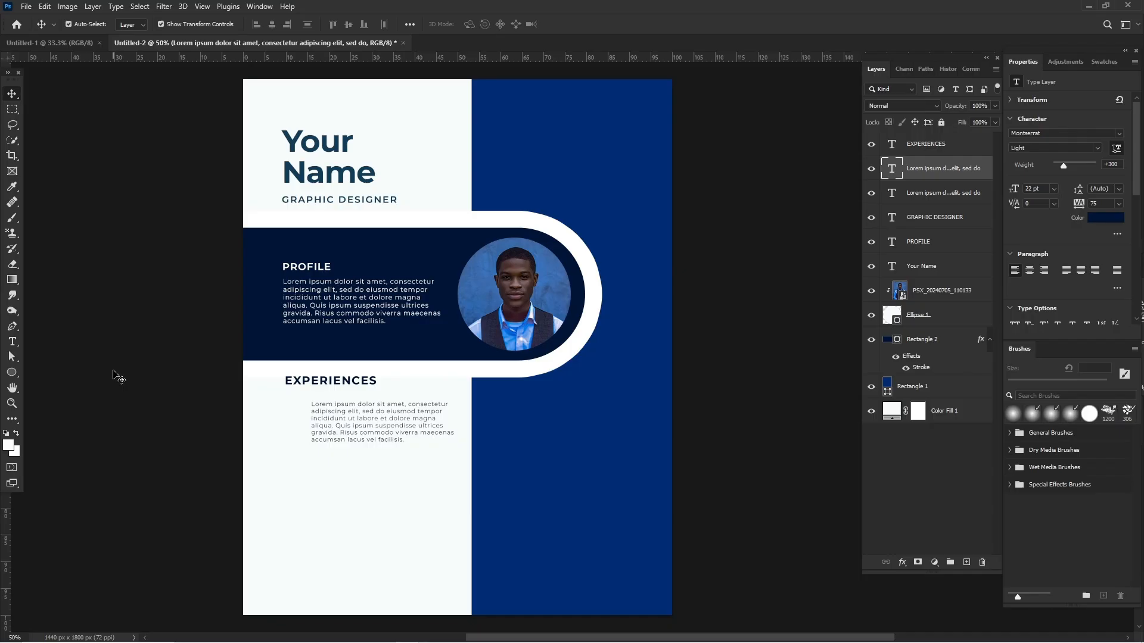
click(297, 385)
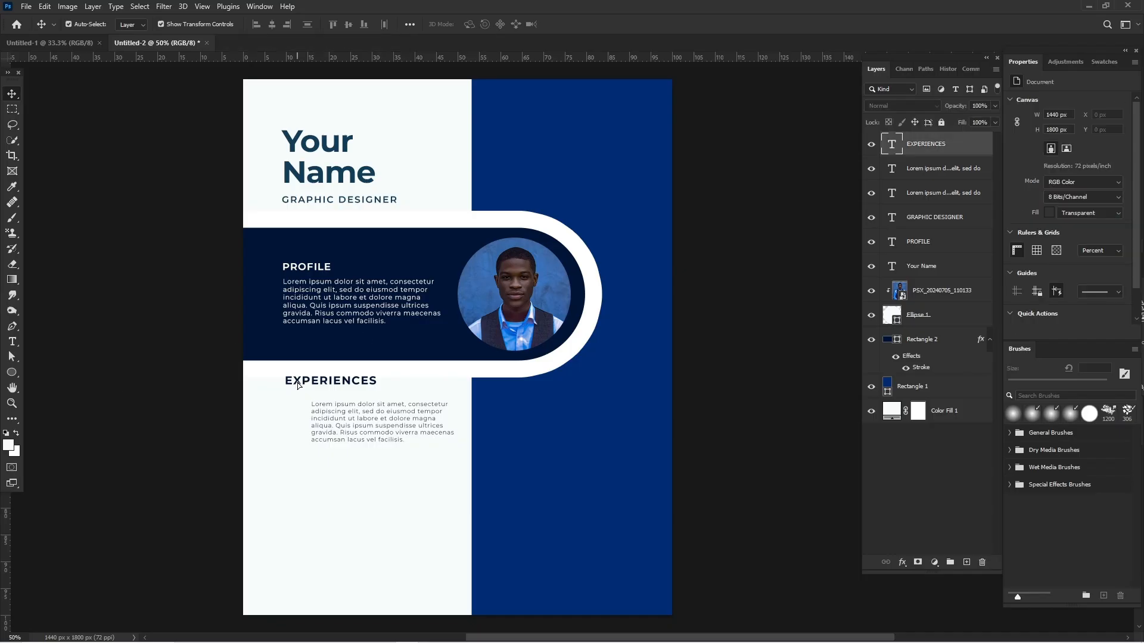
drag(297, 382, 210, 382)
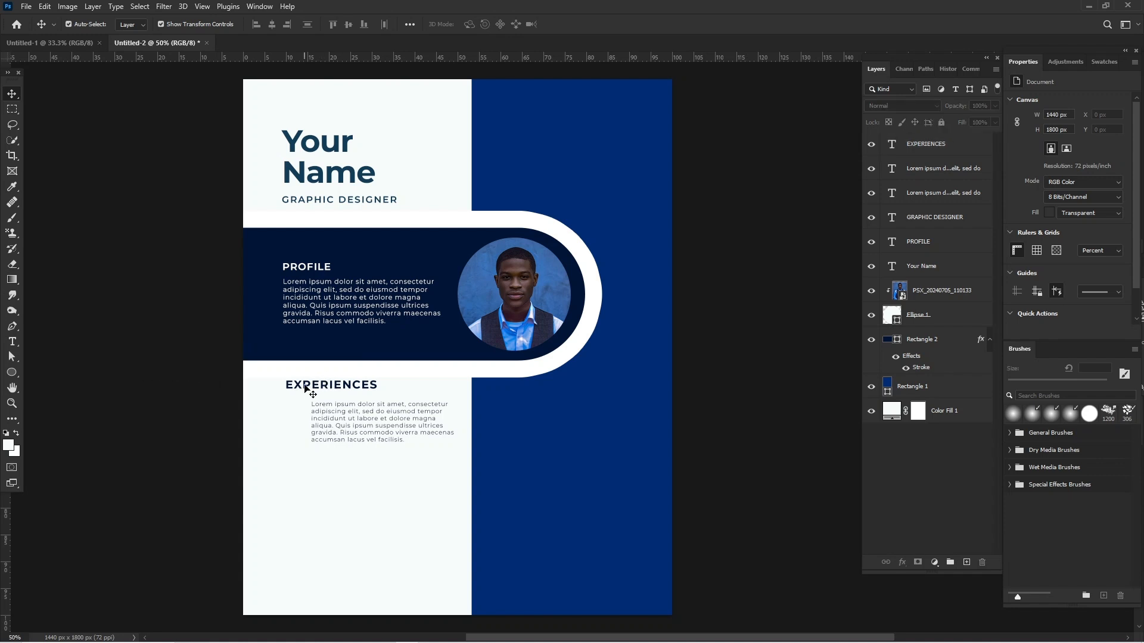
Duplicate the "EXPERIENCES" heading to just below itself and replace the copy's text with "2022".
mouse_move(305, 387)
mouse_down()
mouse_move(302, 431)
mouse_move(301, 408)
mouse_up()
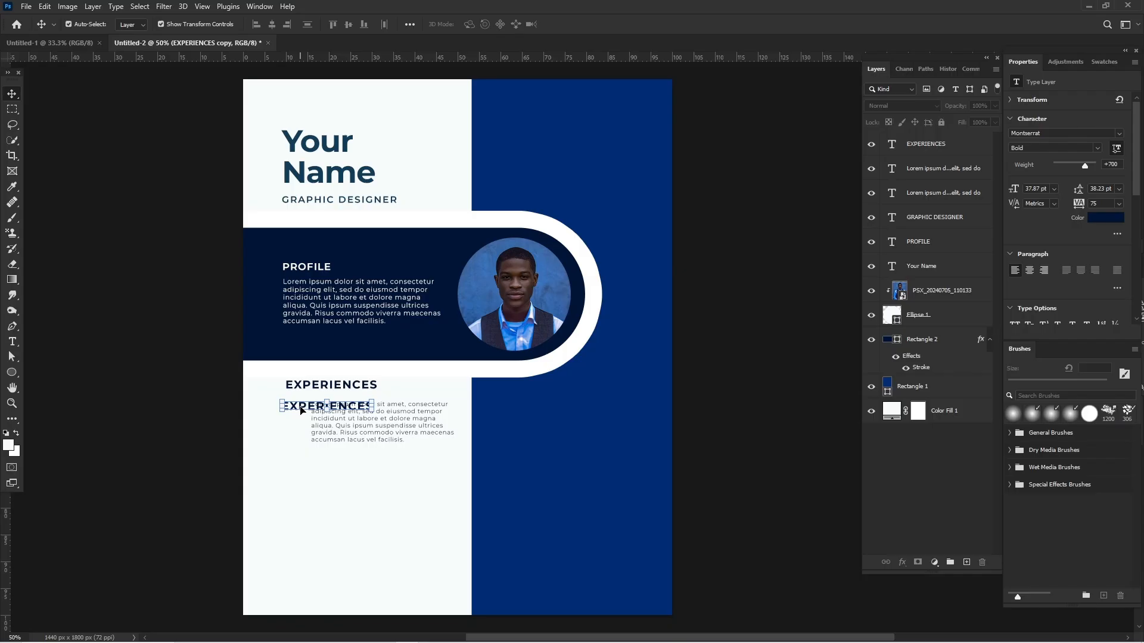
double_click(300, 406)
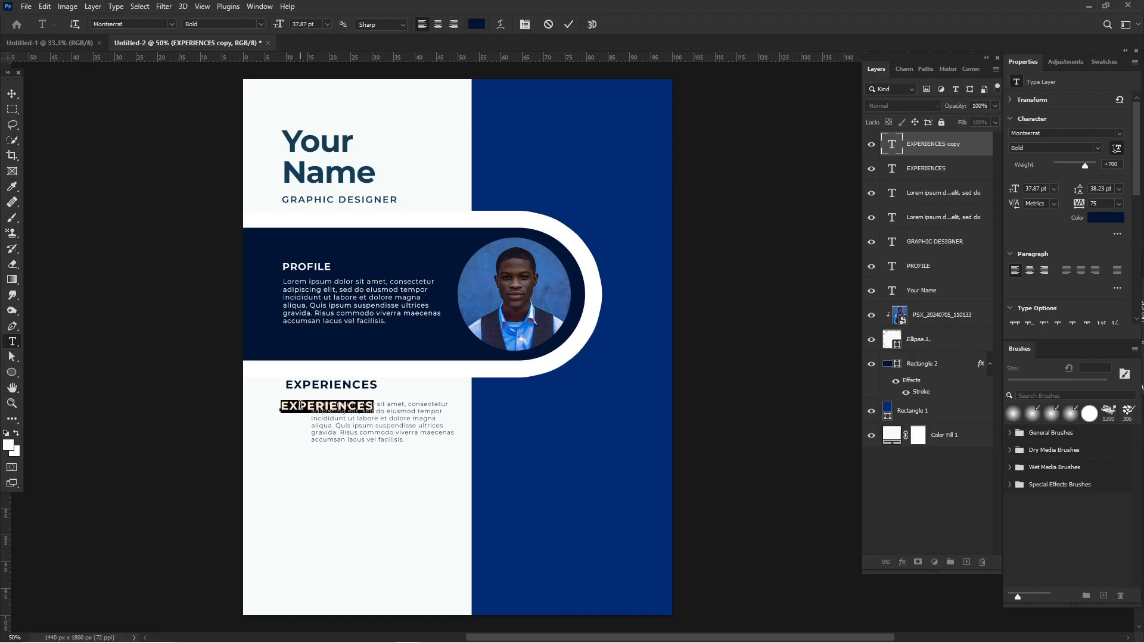
click(292, 405)
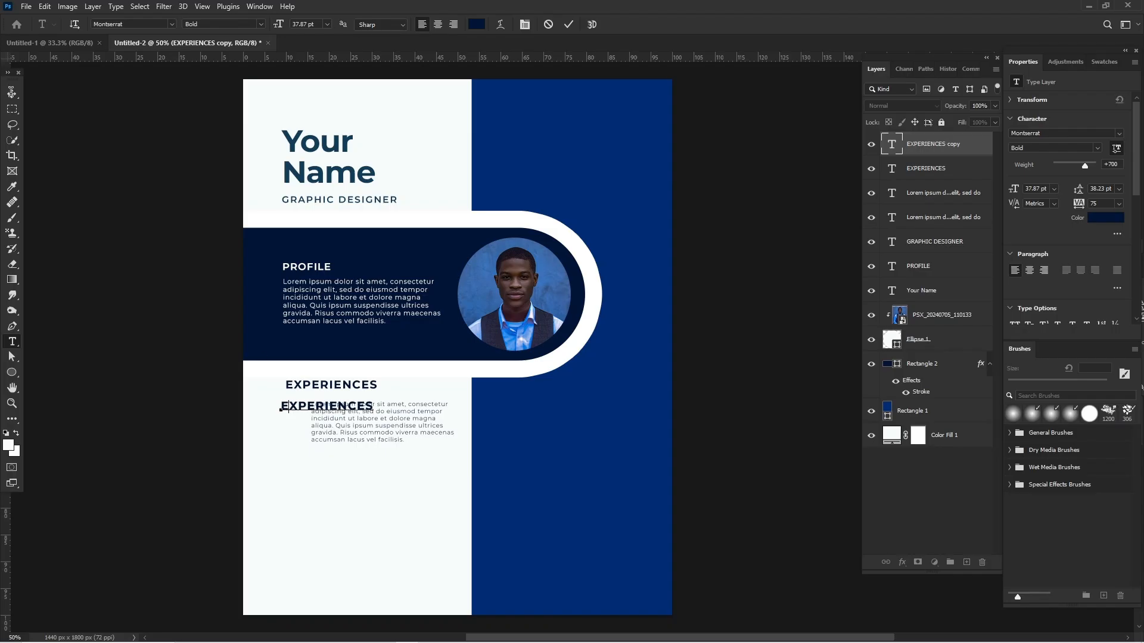
key(ctrl+a)
text(2022)
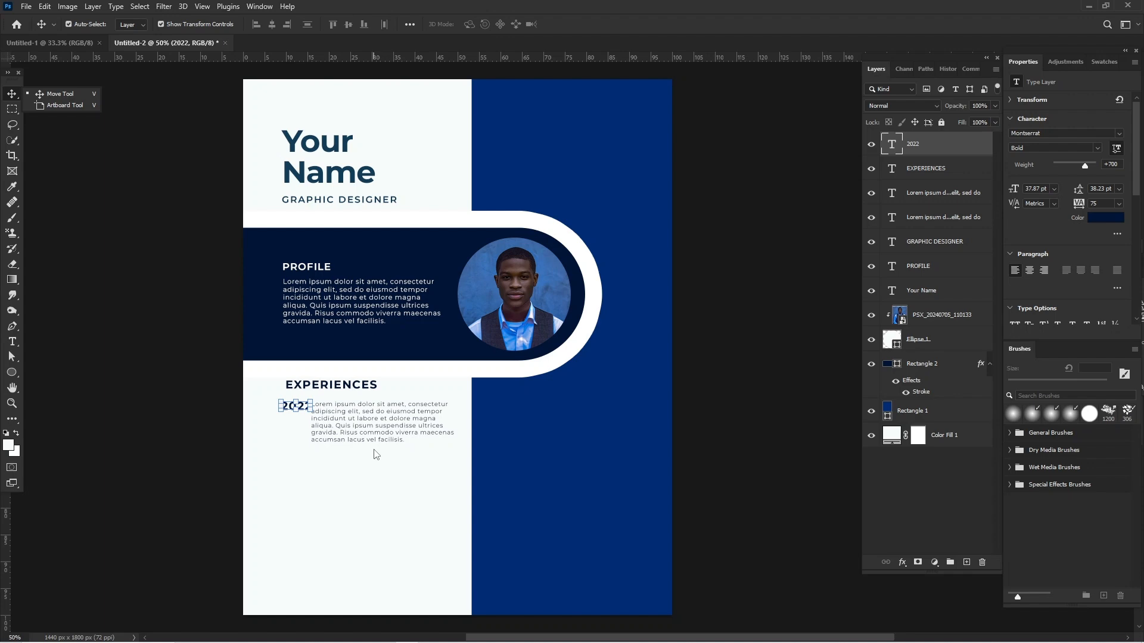
Scale "2022" down to about 23 pt under the start of the "EXPERIENCES" heading and move the paragraph up beside it.
key(ctrl)
key(ctrl+plus)
key(ctrl+plus)
key(ctrl+plus)
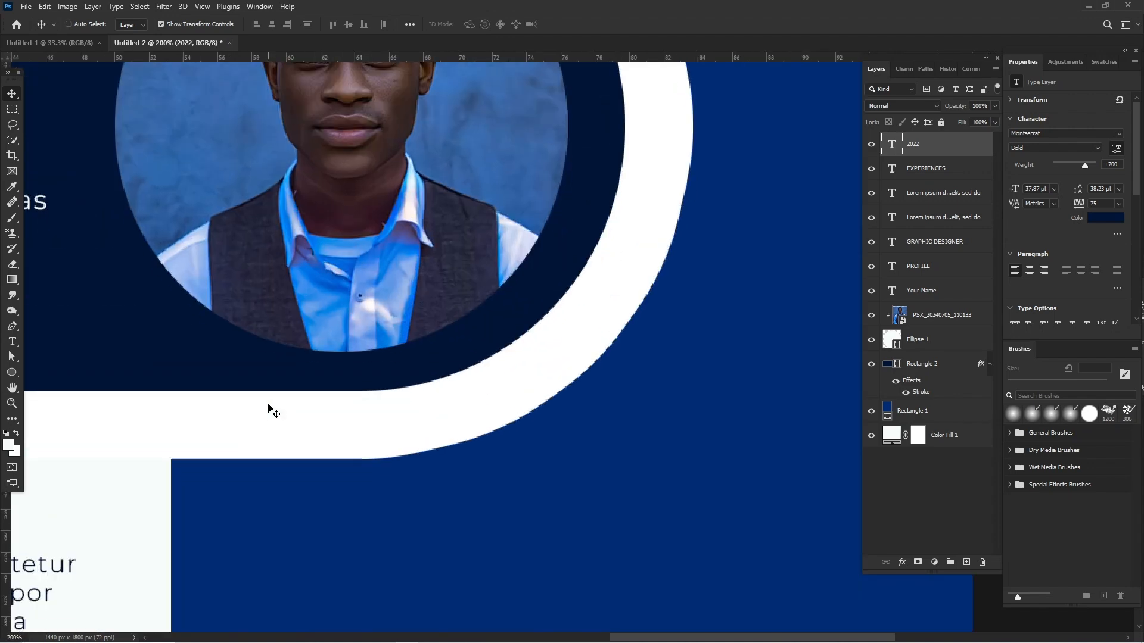
scroll(268, 406, down, 2)
scroll(268, 405, left, 4)
scroll(268, 411, left, 5)
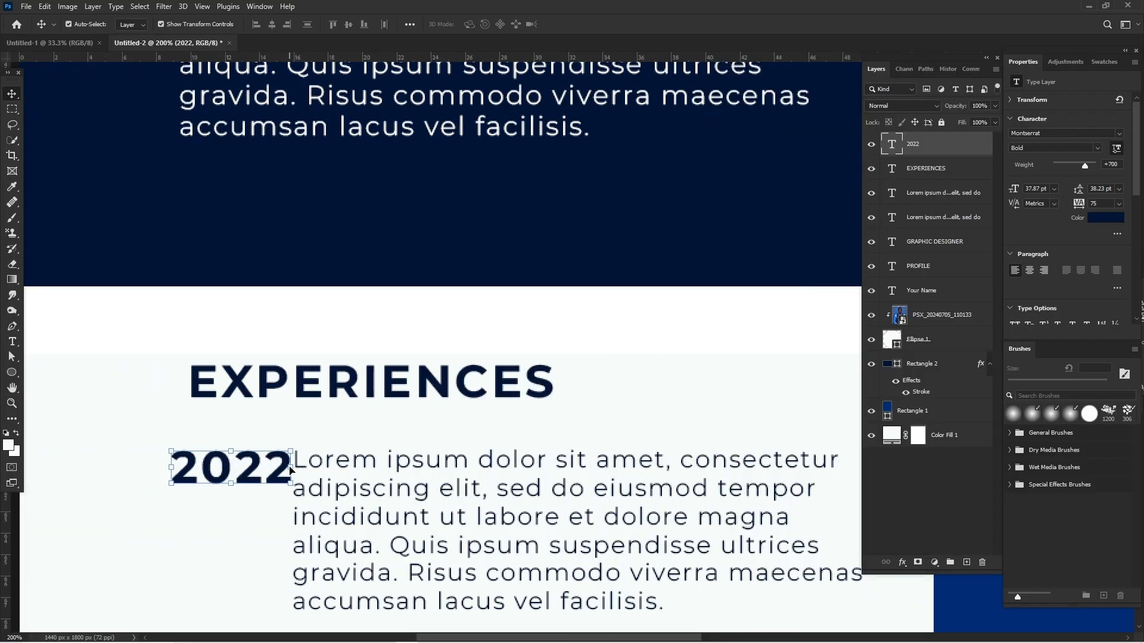
drag(282, 465, 278, 465)
drag(277, 465, 266, 468)
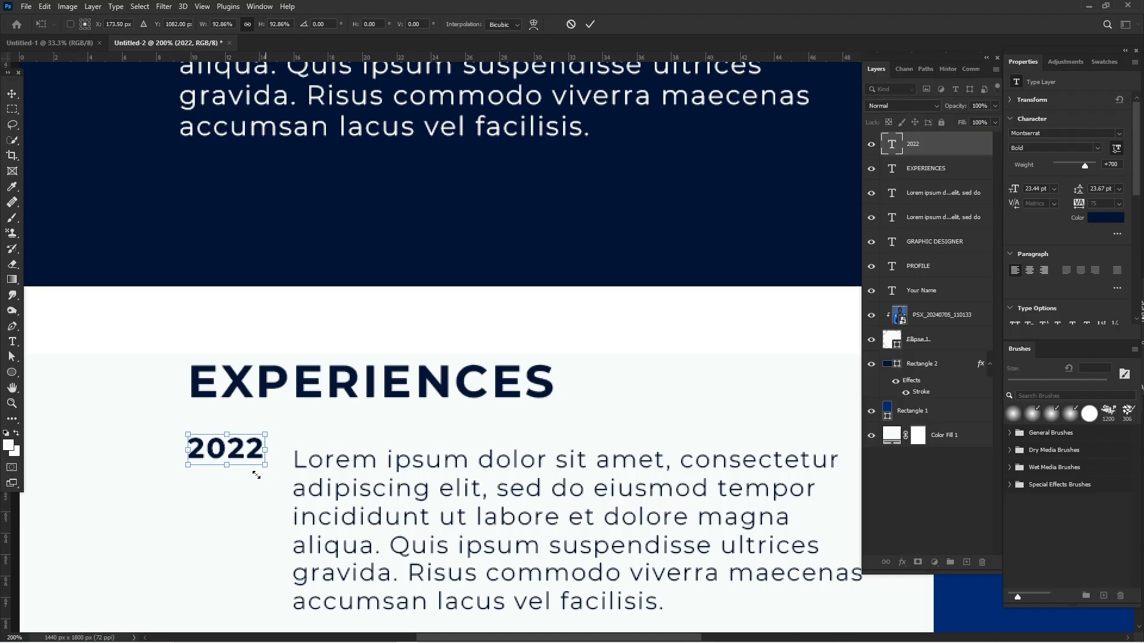
key(Return)
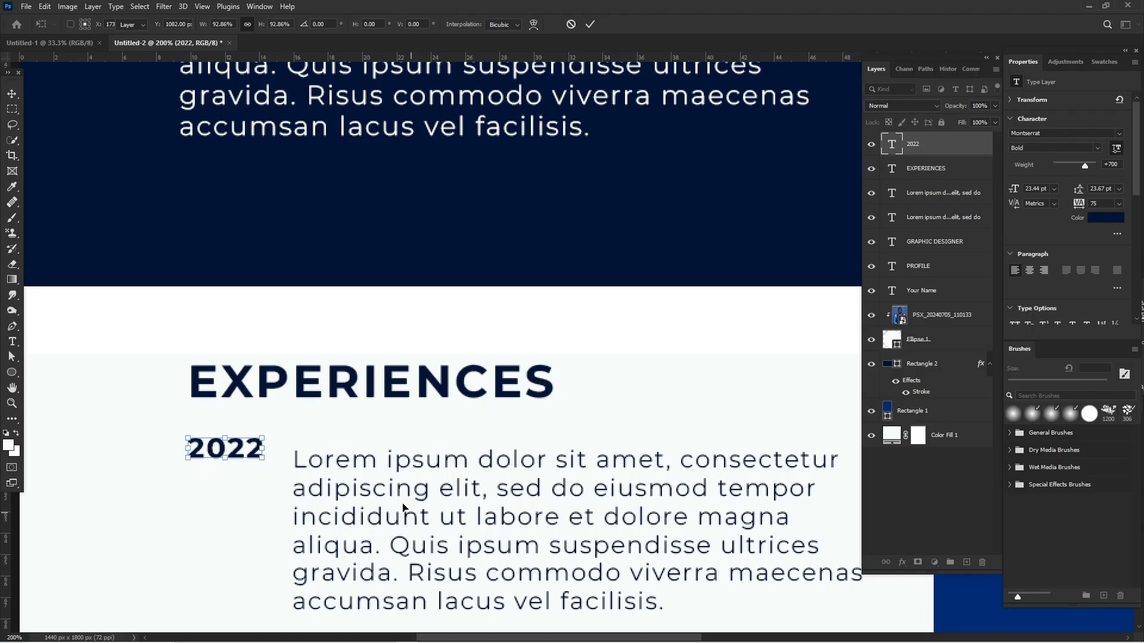
drag(402, 511, 400, 509)
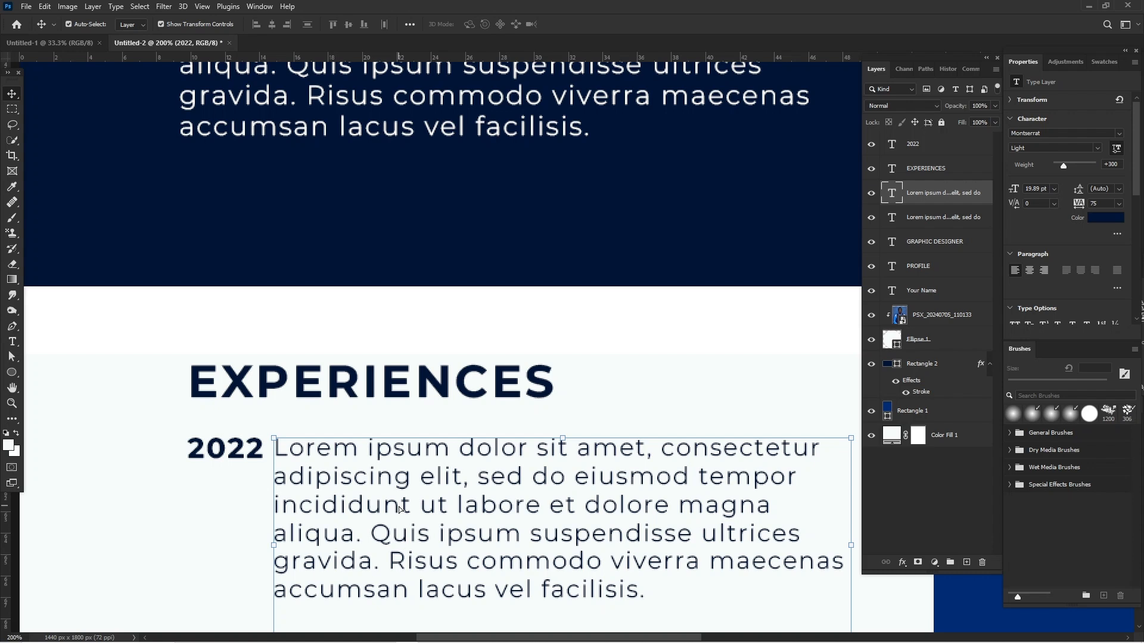
click(659, 319)
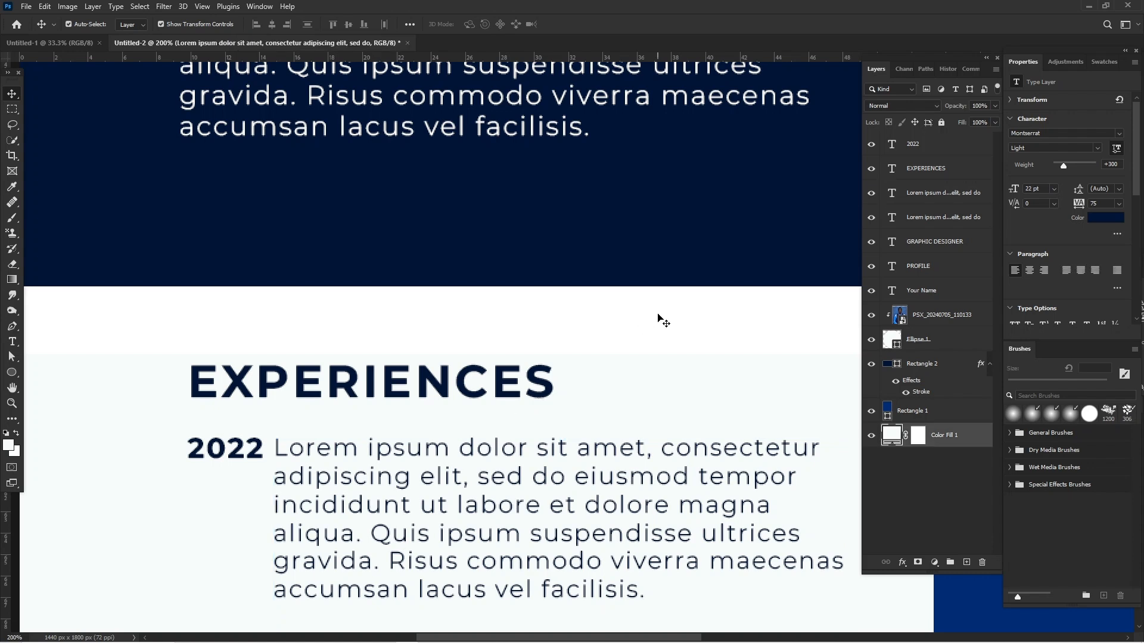
Duplicate the "2022" label with its paragraph twice downwards, making three evenly spaced experience entries.
key(ctrl+minus)
key(ctrl+minus)
key(ctrl+minus)
key(ctrl+minus)
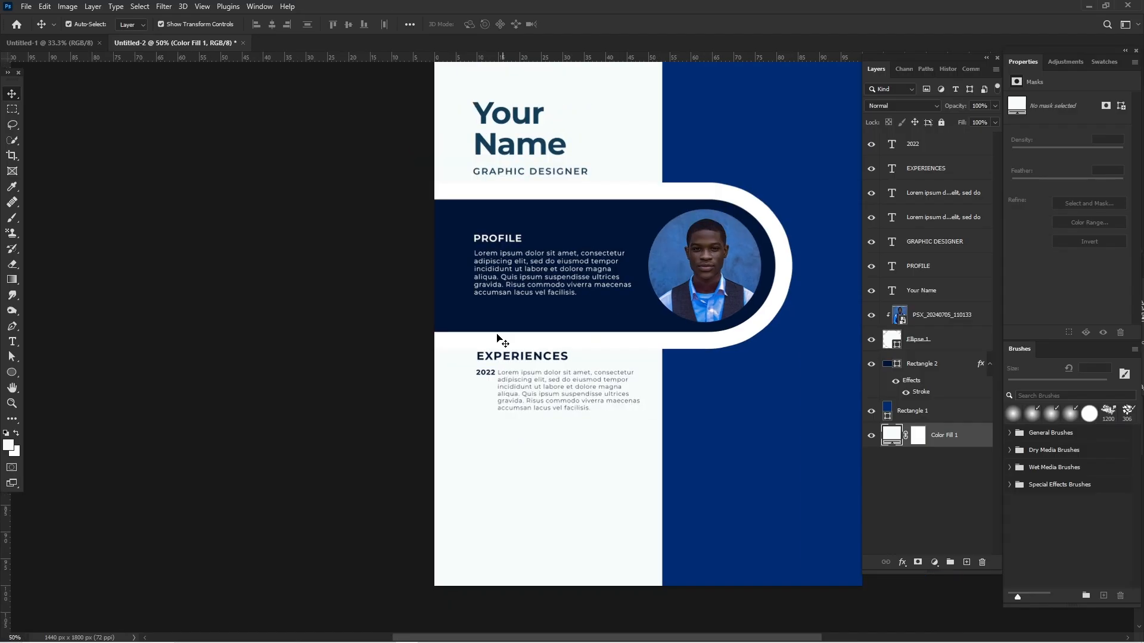
key(ctrl+plus)
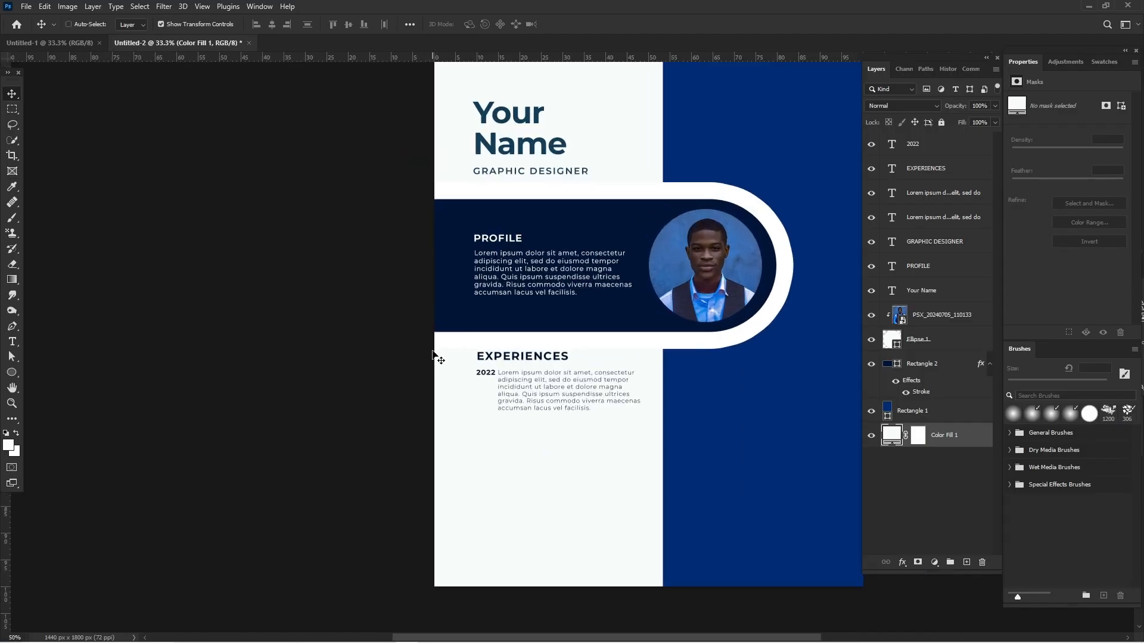
drag(414, 369, 525, 394)
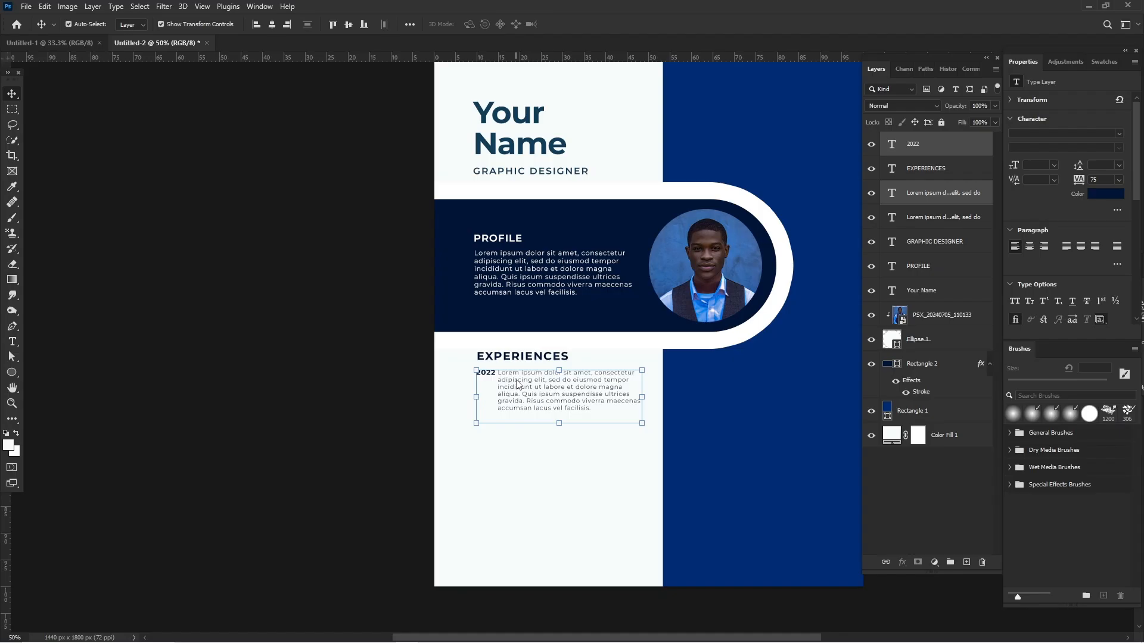
drag(517, 384, 520, 510)
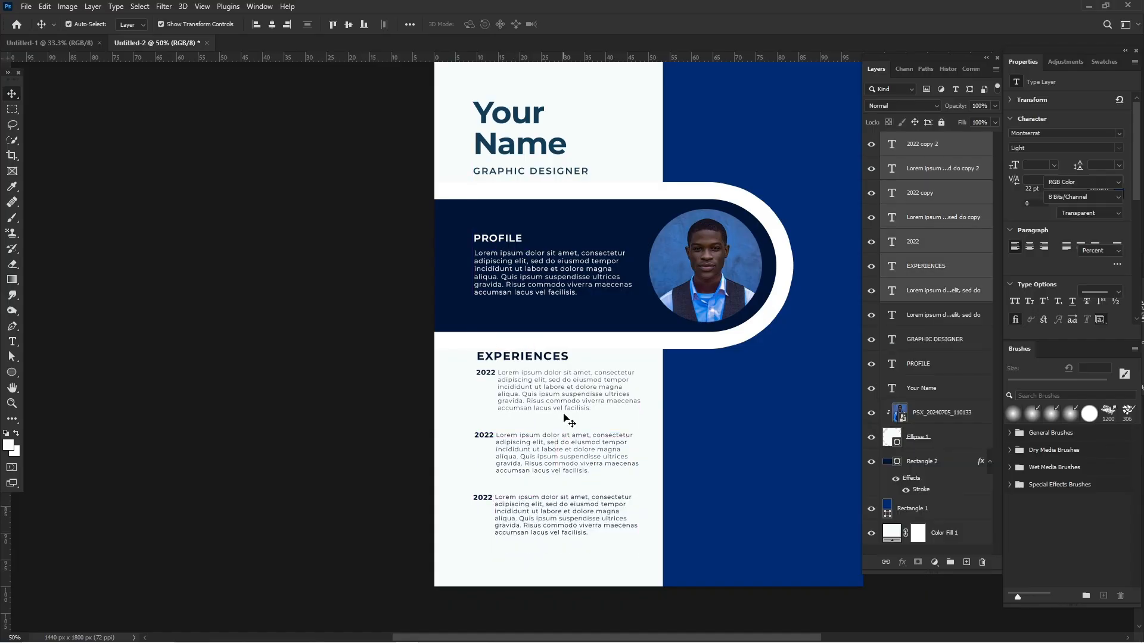
Move all three experience entries together slightly down and to the left under the heading, and deselect them.
drag(582, 385, 578, 394)
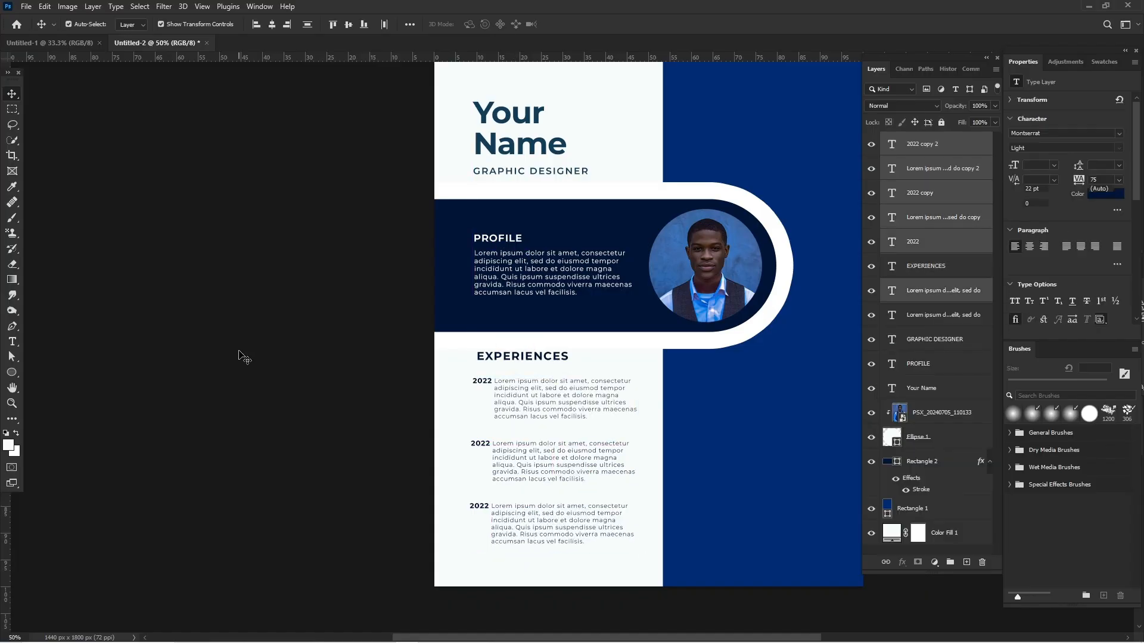
click(239, 352)
scroll(239, 352, right, 3)
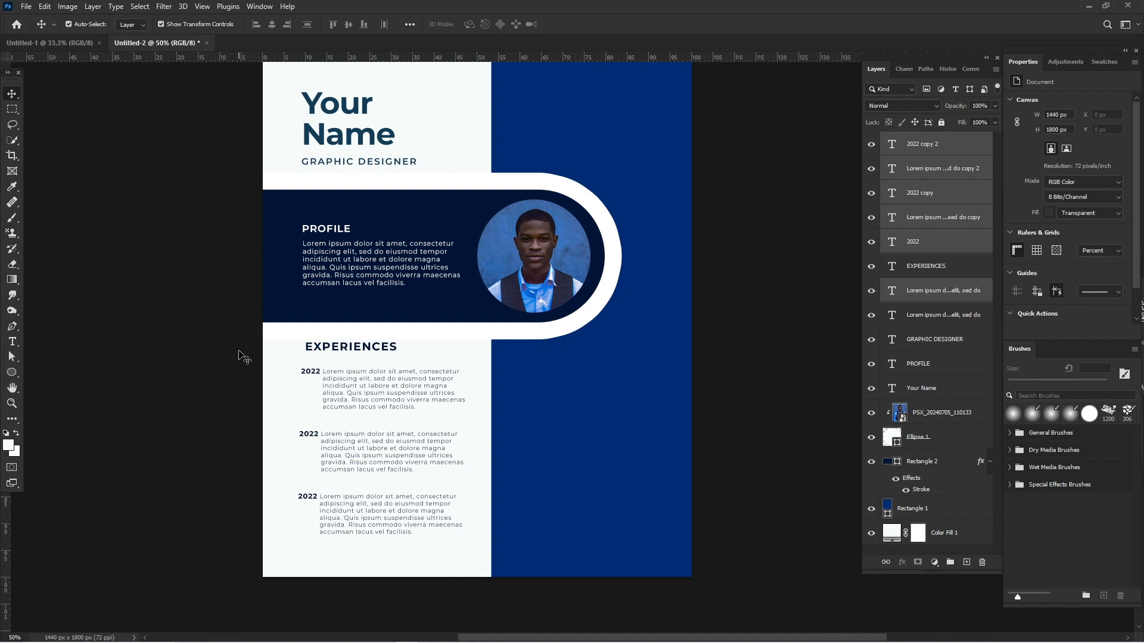
drag(342, 549, 418, 540)
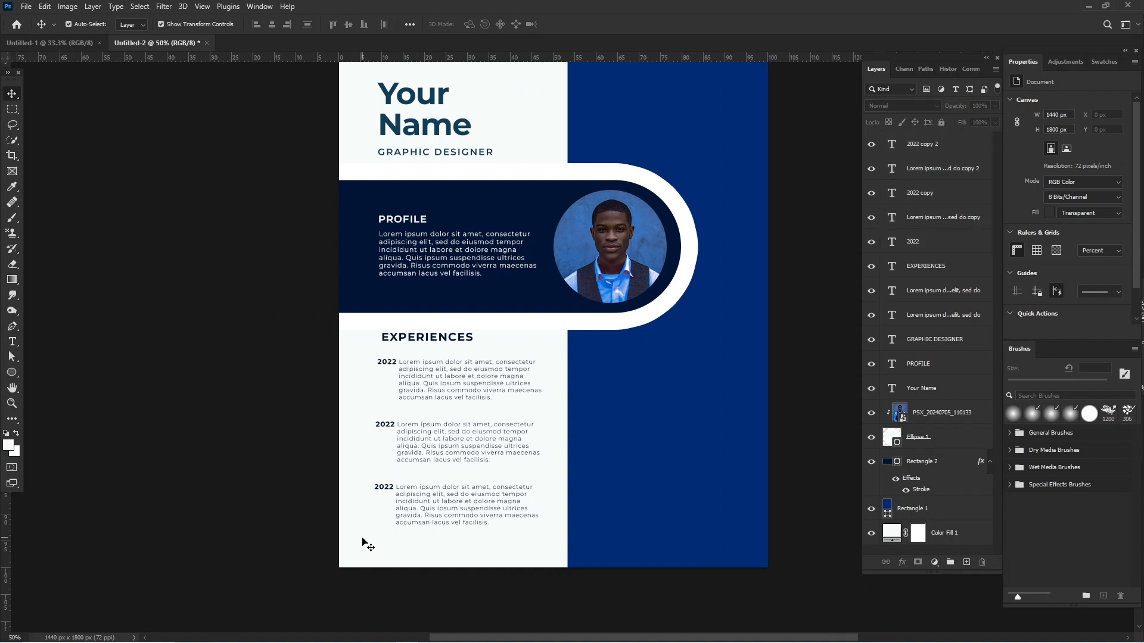
Duplicate the "EXPERIENCES" heading onto the upper part of the blue panel, above the portrait bar.
scroll(448, 298, right, 2)
scroll(448, 298, up, 2)
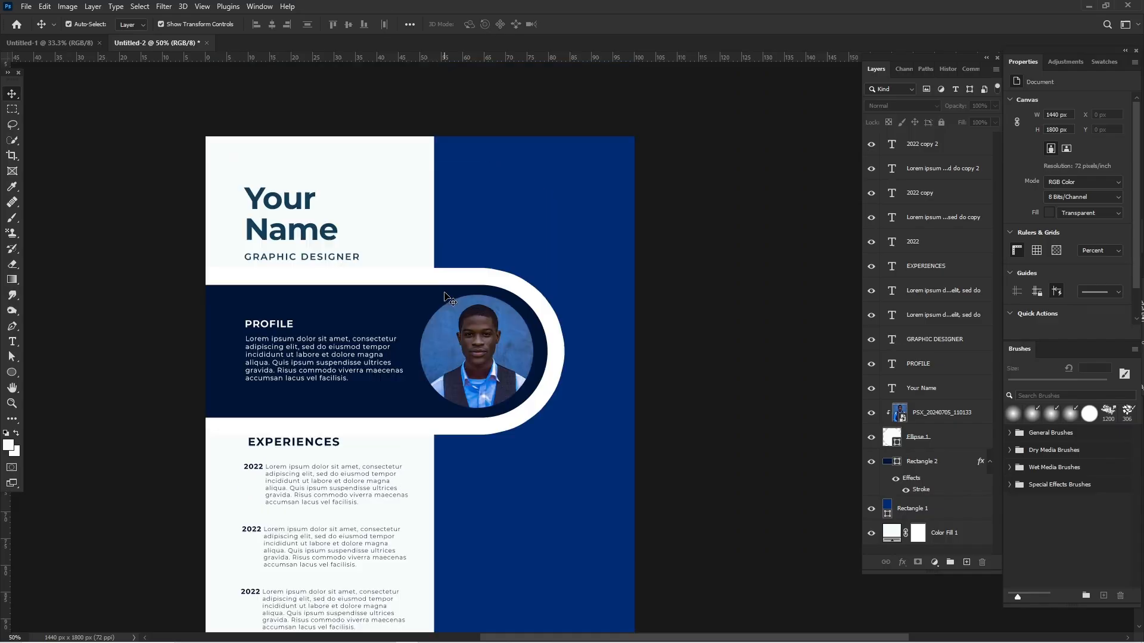
scroll(448, 298, up, 1)
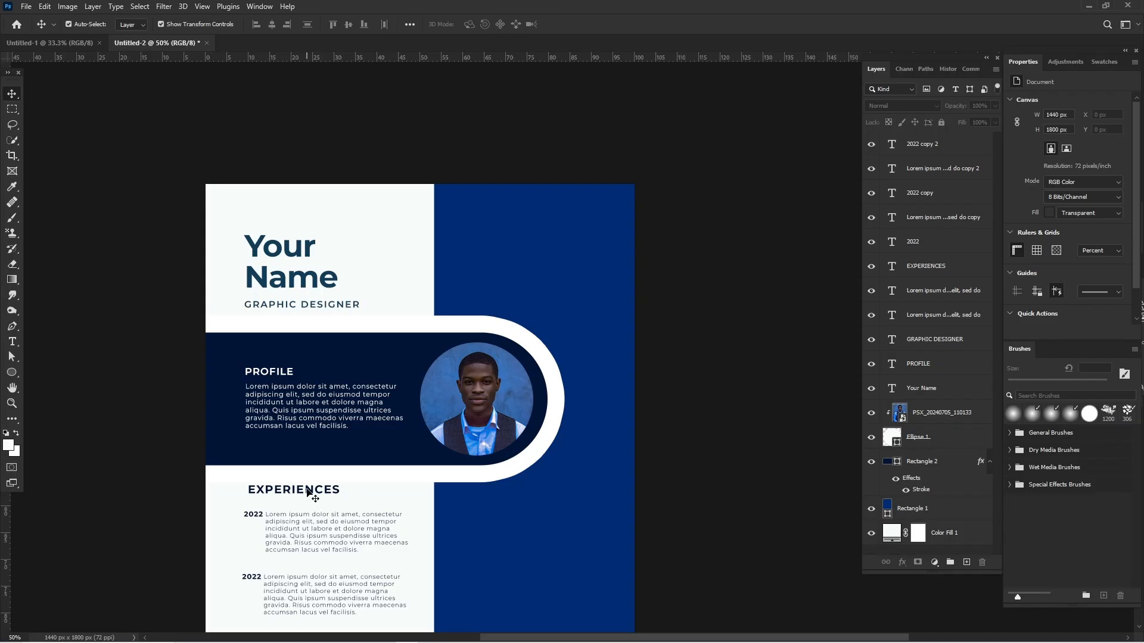
drag(308, 492, 561, 247)
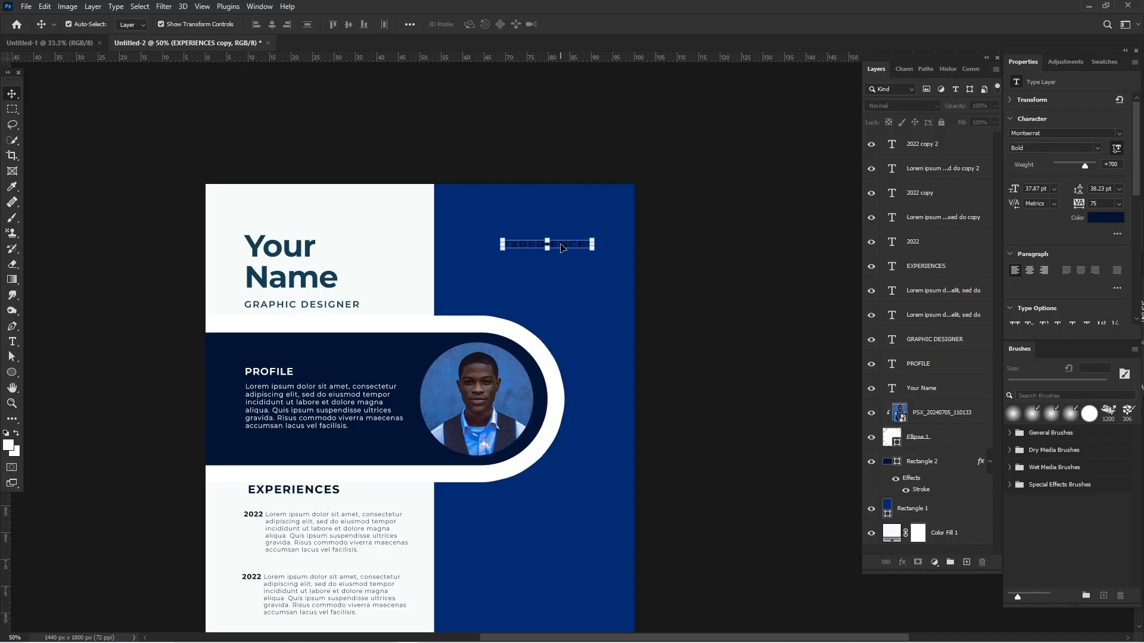
Replace the text of the heading on the blue panel with "CONTACT" and recolour it white, ffffff.
double_click(560, 247)
double_click(571, 245)
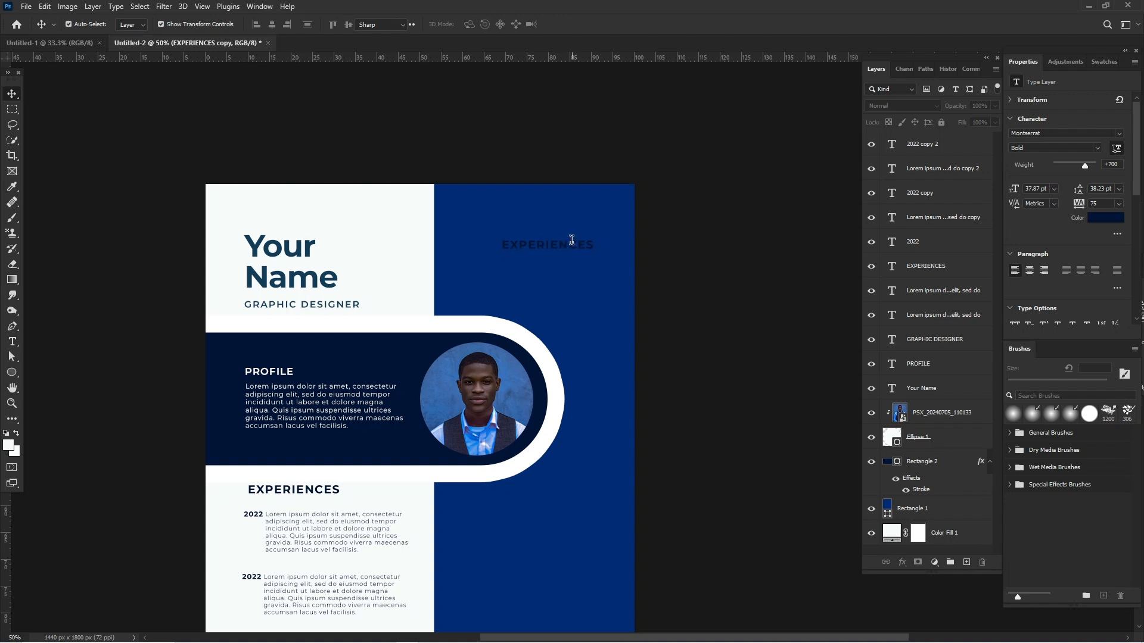
double_click(570, 240)
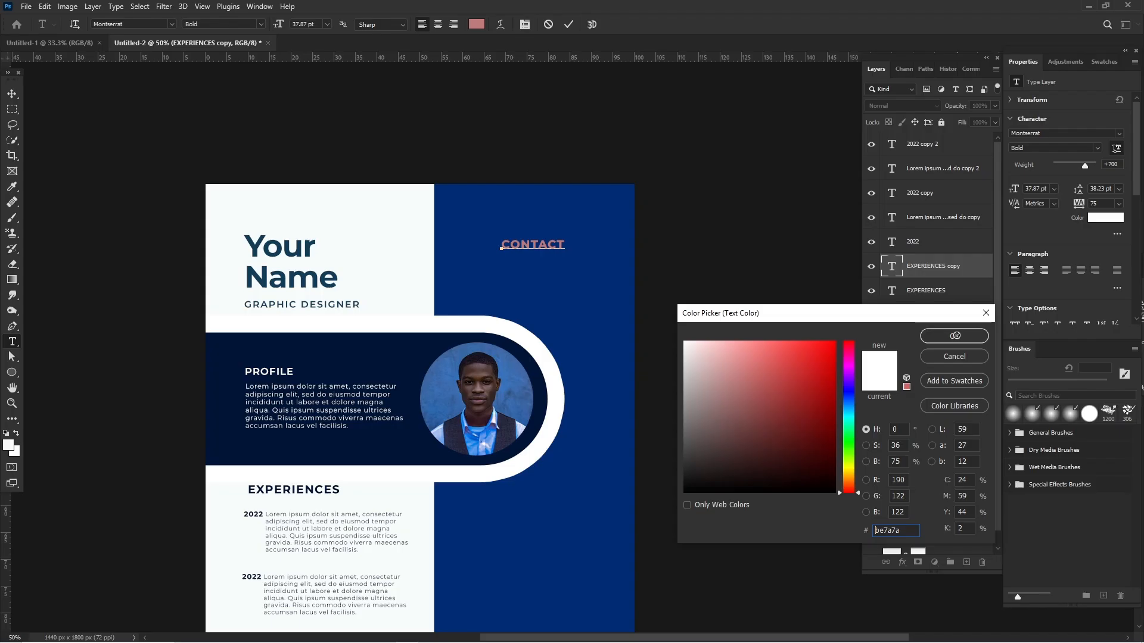
drag(698, 352, 684, 341)
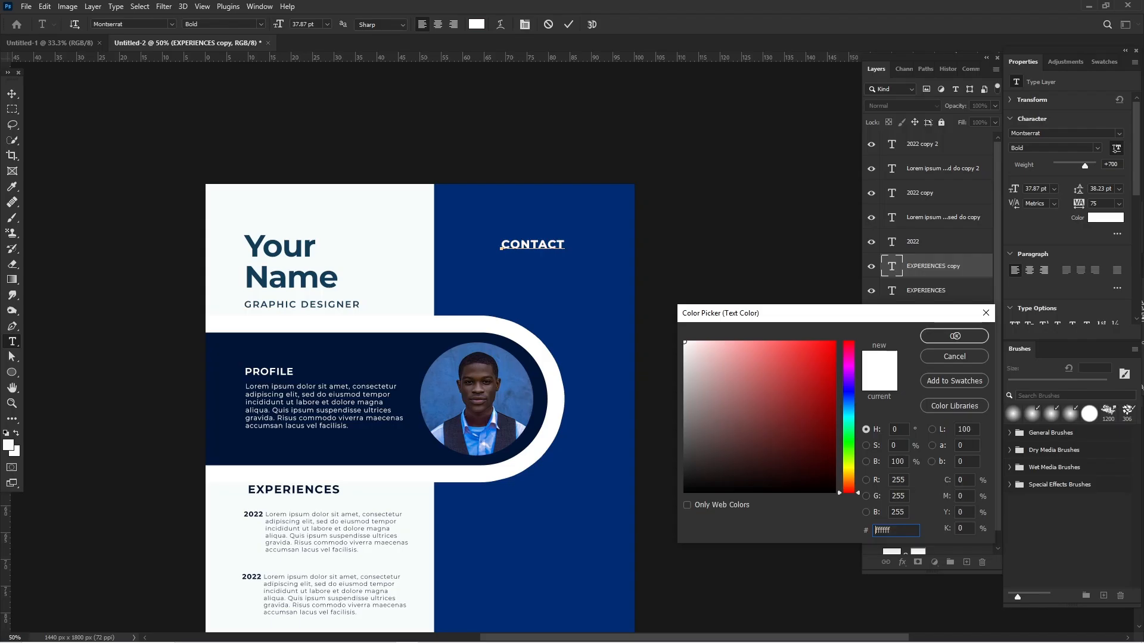
click(955, 336)
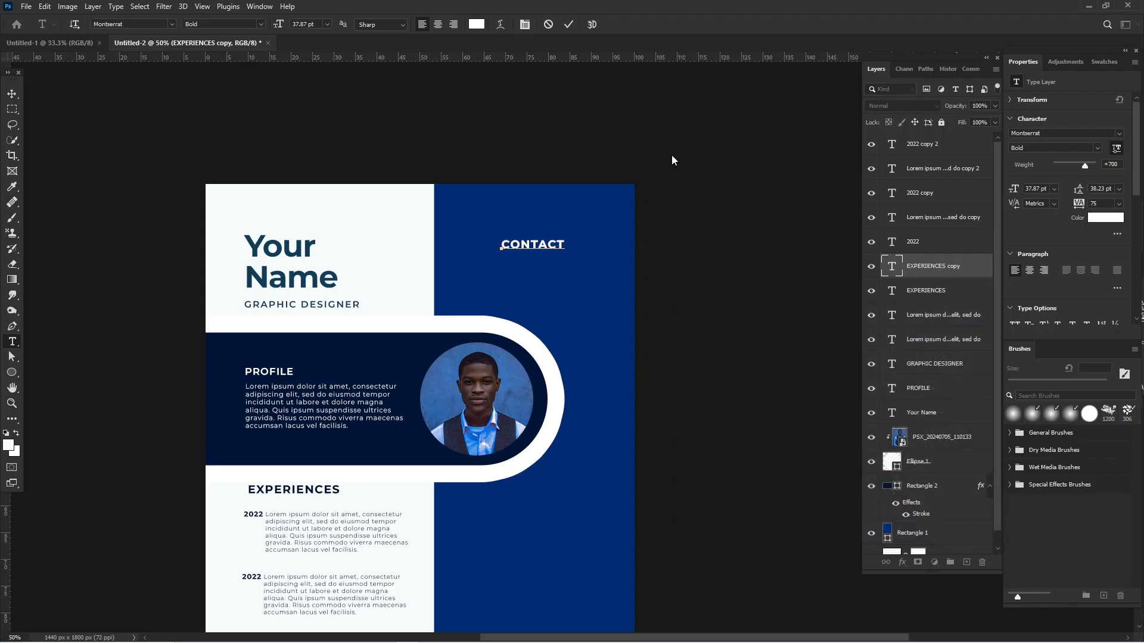
click(12, 94)
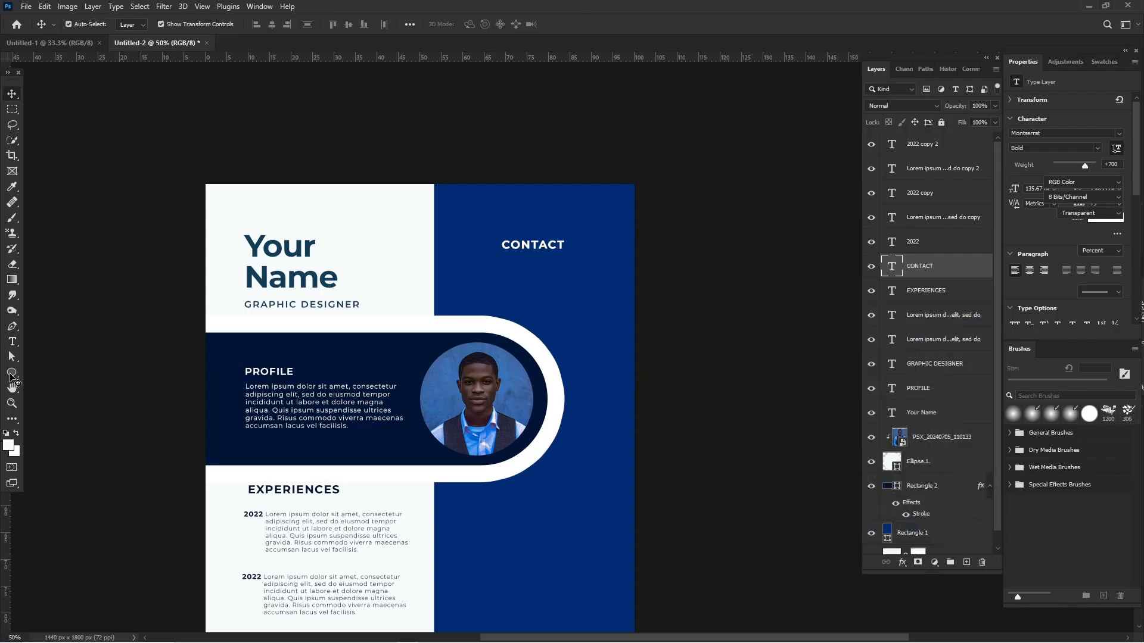
Draw a white circle 28 px in diameter just below and left of the "CONTACT" heading.
click(12, 373)
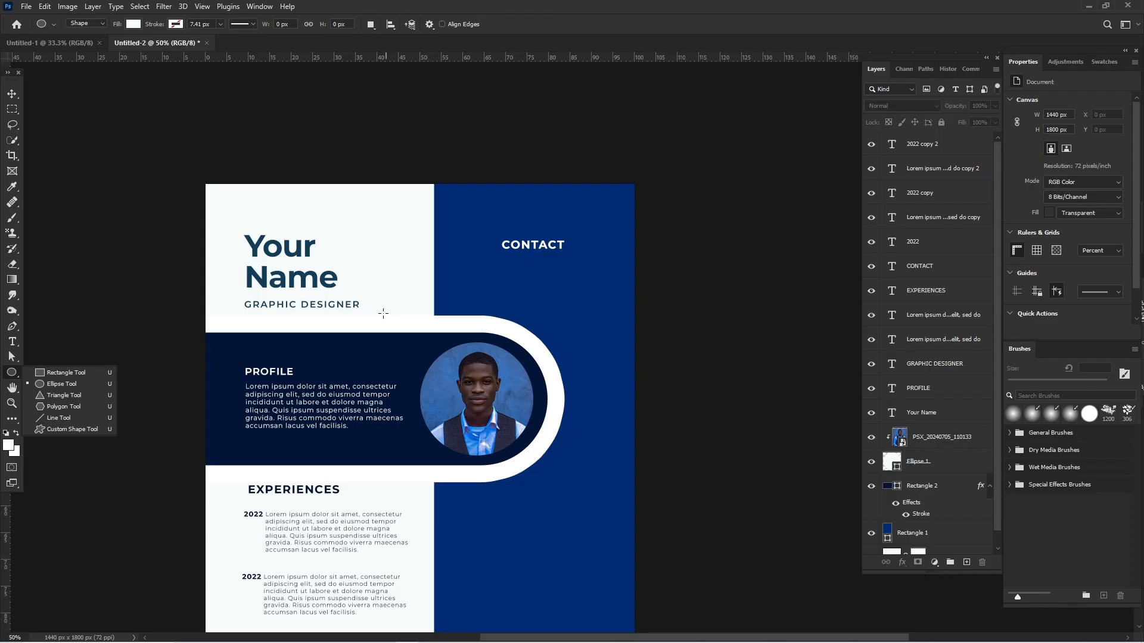
click(487, 266)
drag(487, 265, 492, 269)
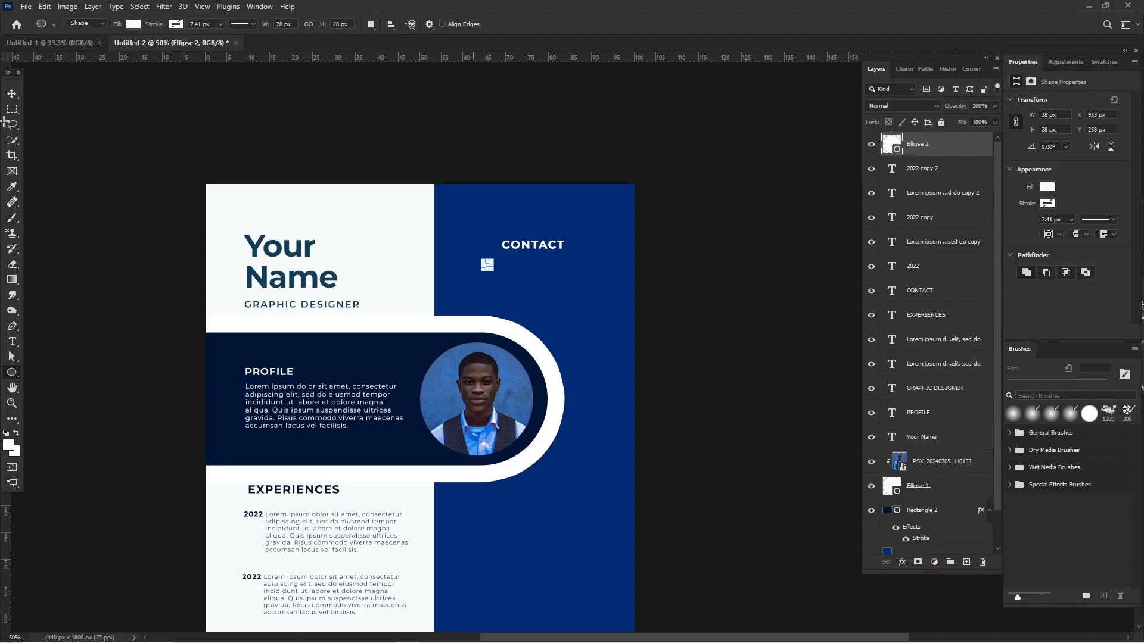
click(11, 94)
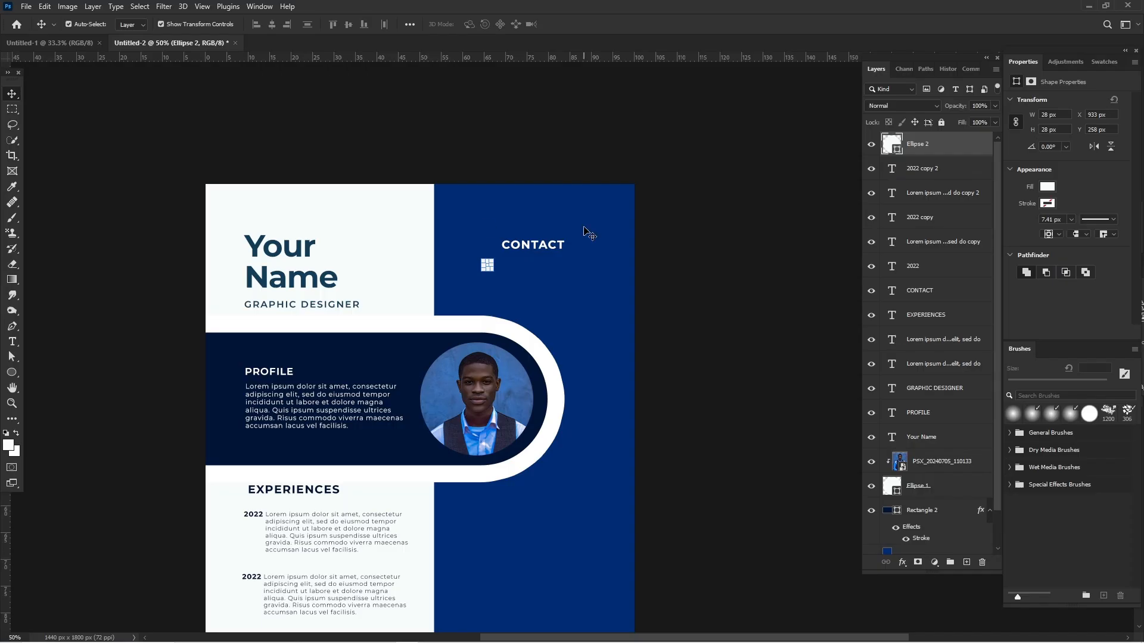
Duplicate the small white circle twice straight downwards at about 40 px spacing, forming a column of three.
key(ctrl+plus)
key(ctrl+plus)
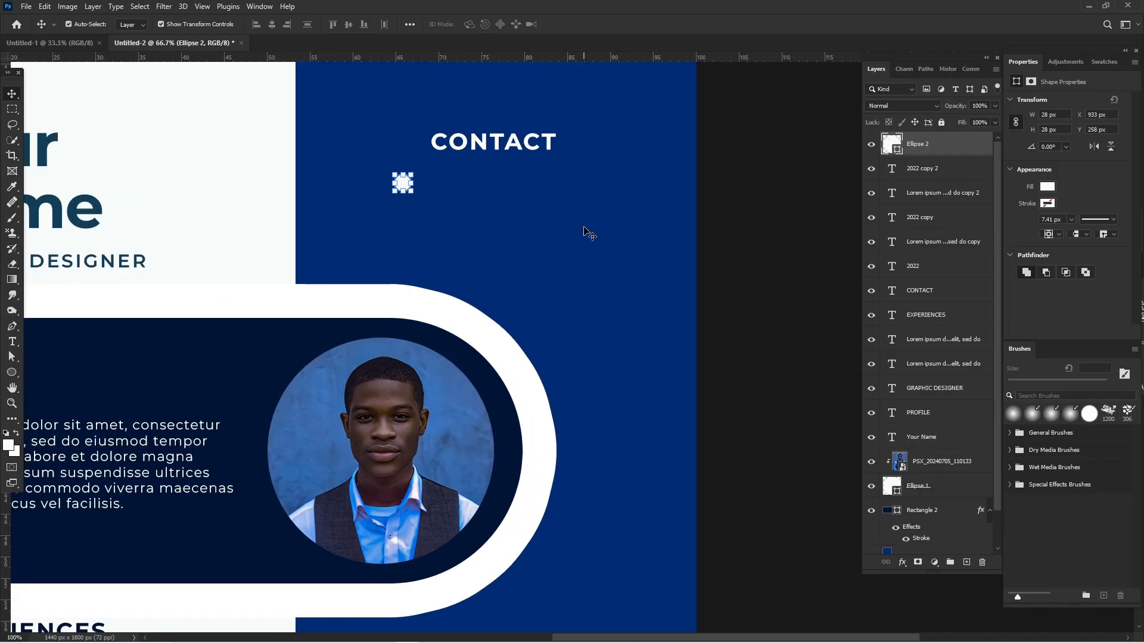
key(ctrl+plus)
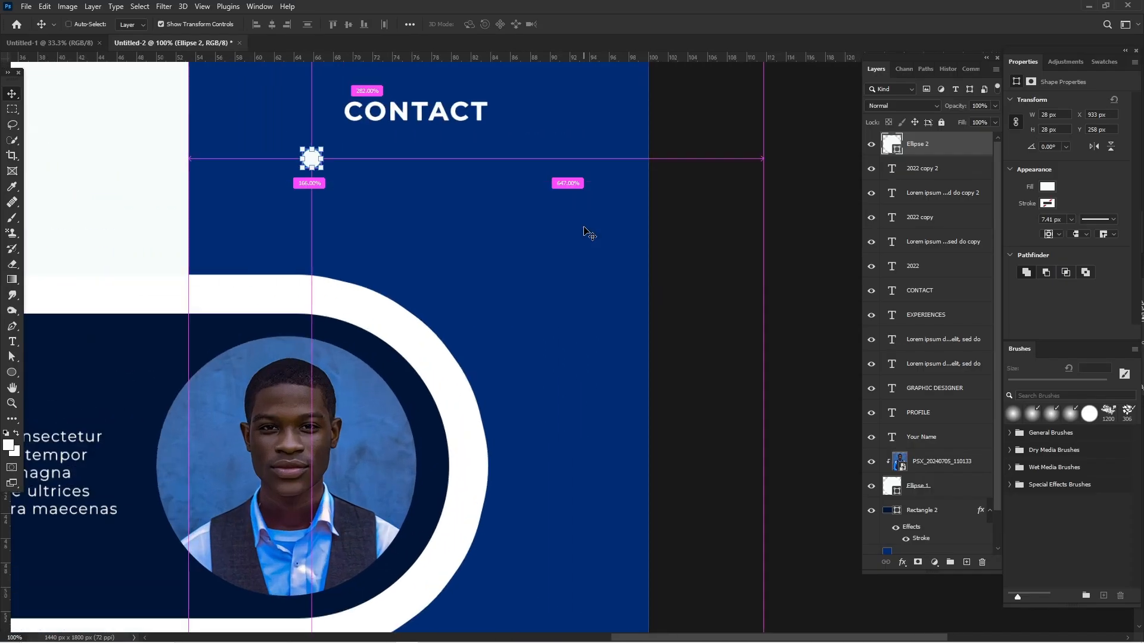
key(ctrl+plus)
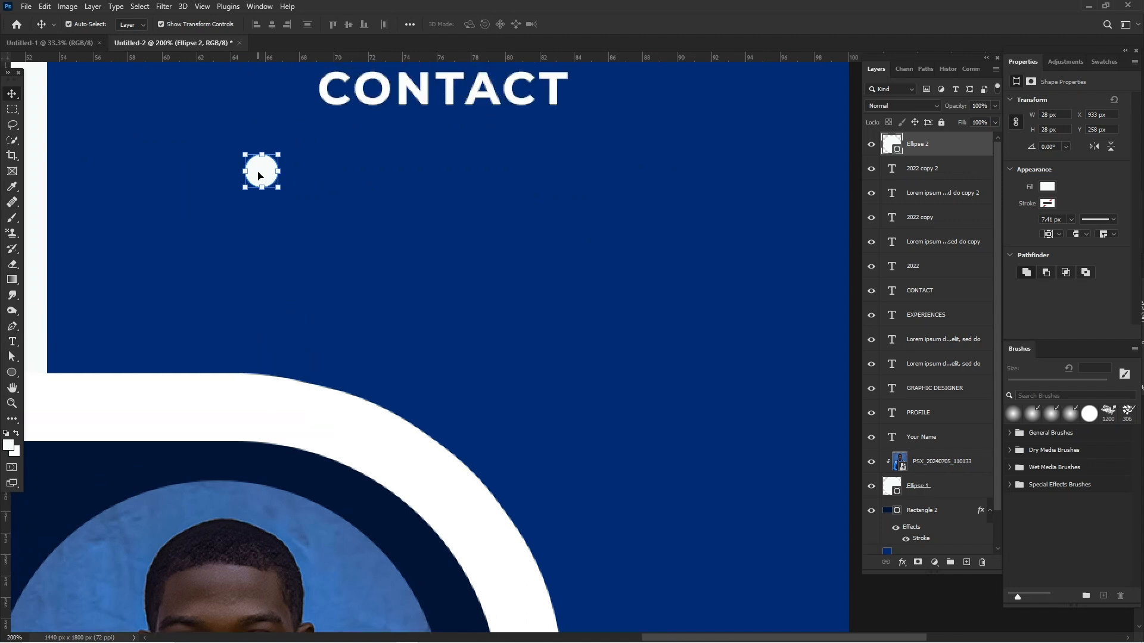
drag(258, 174, 263, 273)
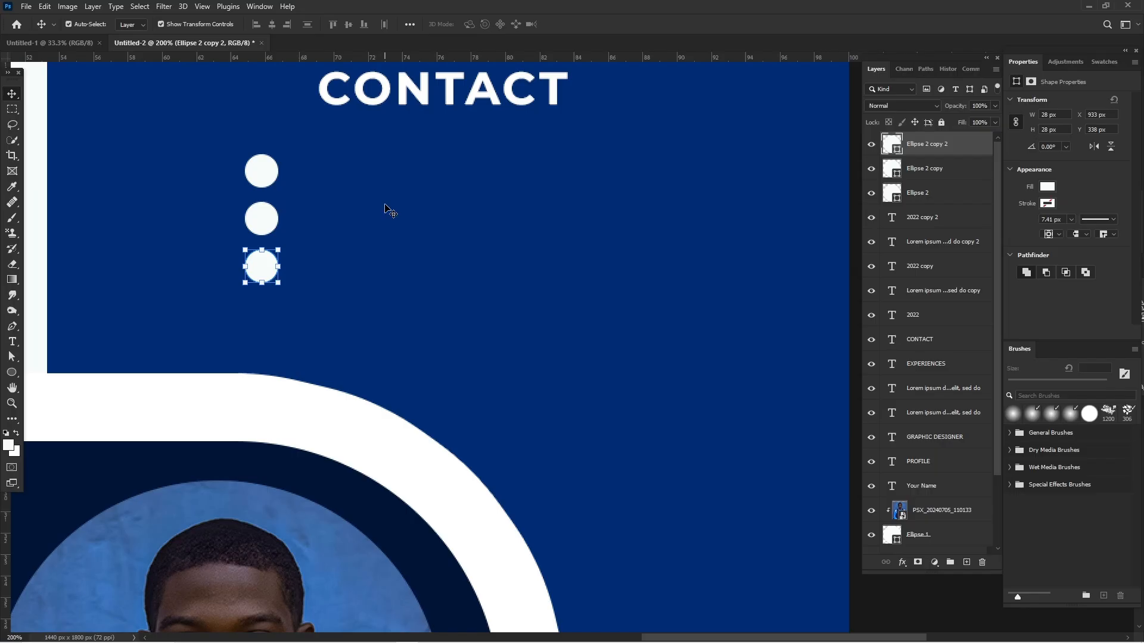
Add a white text block on the blue panel with three lines reading "Number", "Email" and "Website".
key(ctrl+minus)
key(ctrl+minus)
key(ctrl+minus)
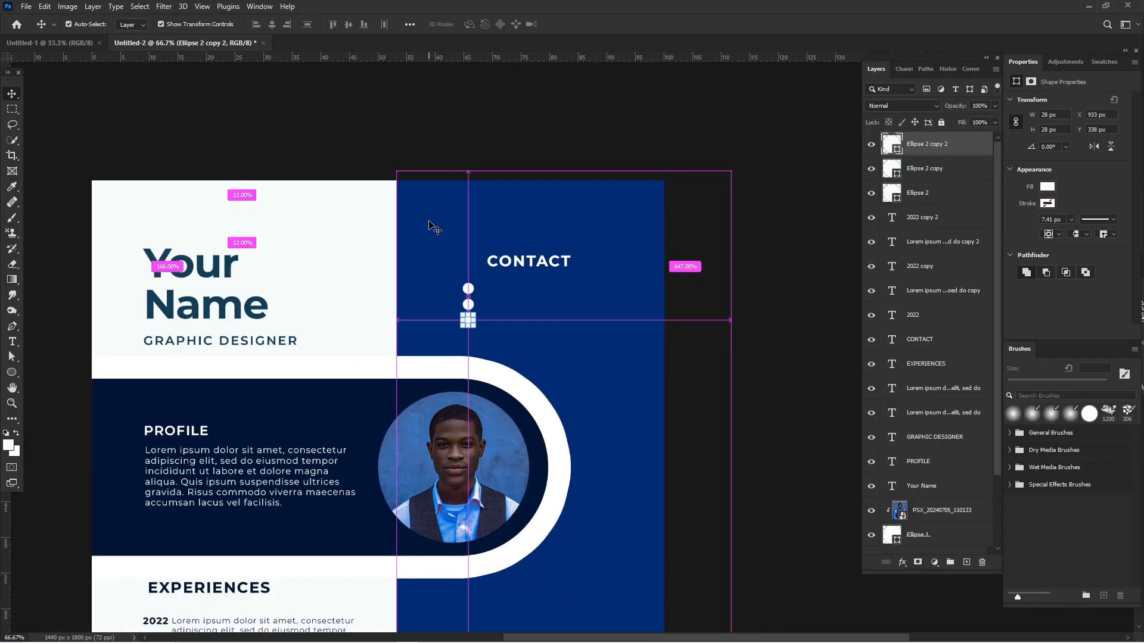
key(ctrl+plus)
key(ctrl+plus)
key(ctrl+plus)
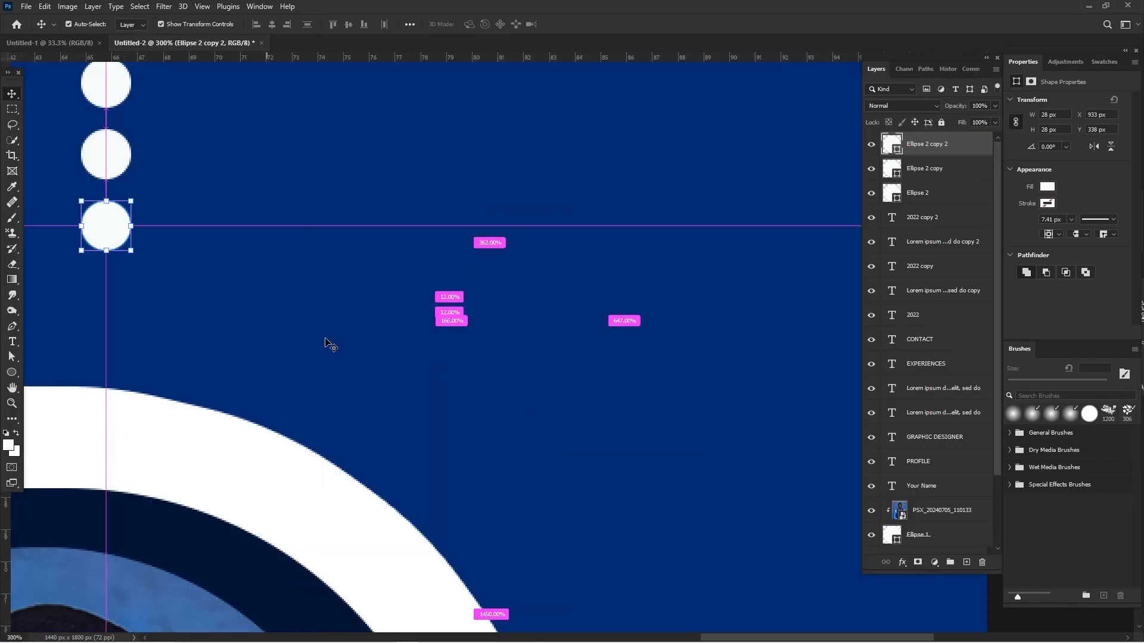
click(327, 342)
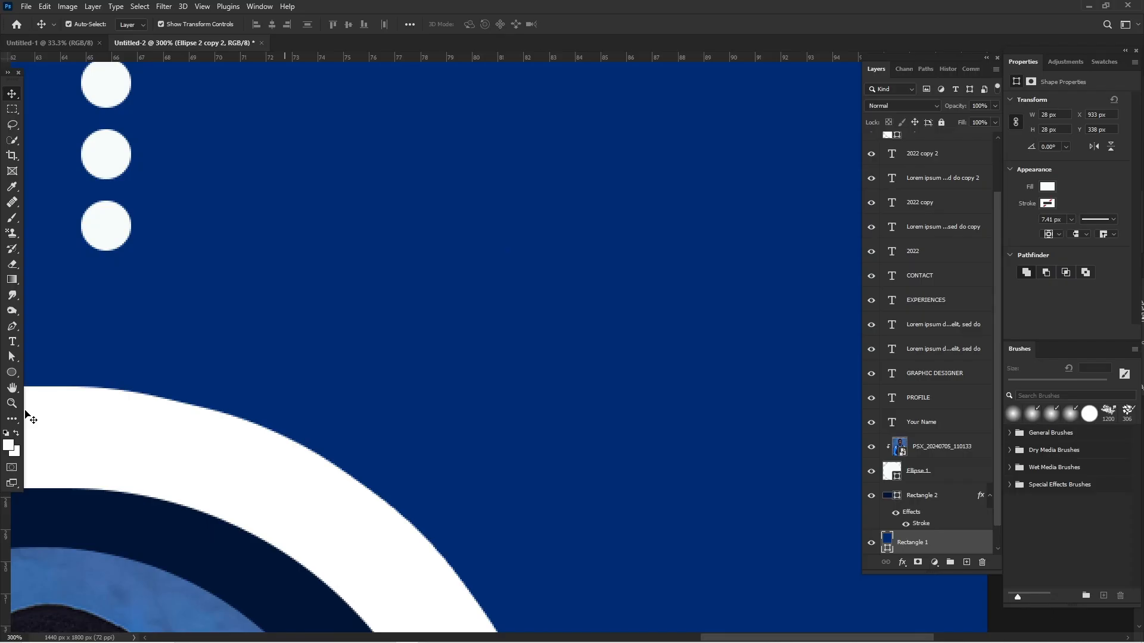
click(12, 341)
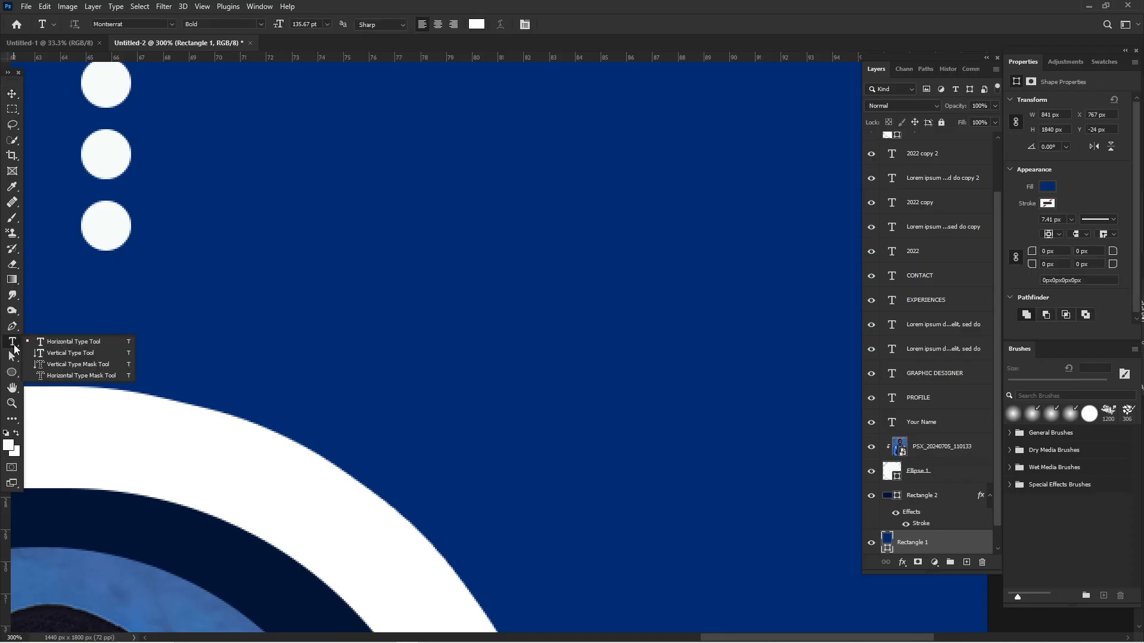
click(167, 81)
text(N)
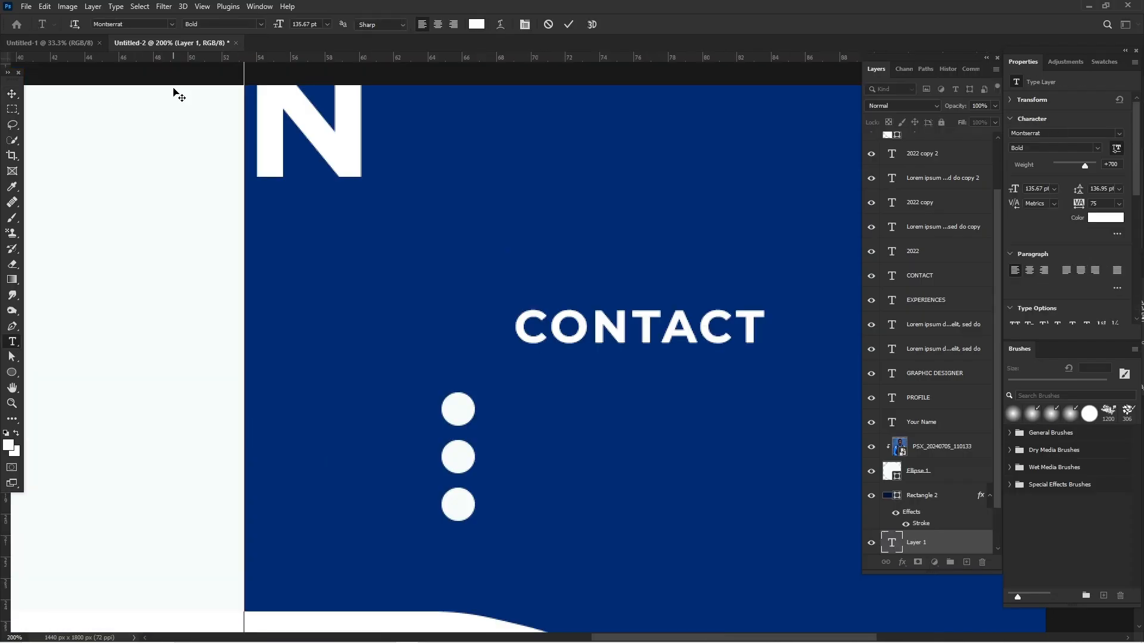
text(umb)
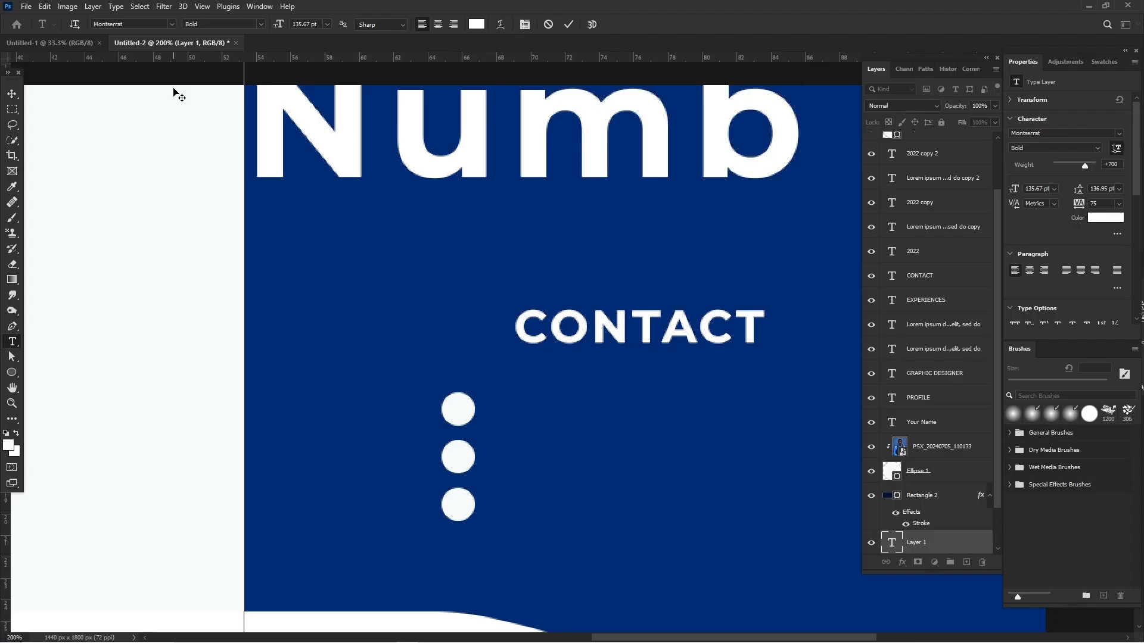
text(e)
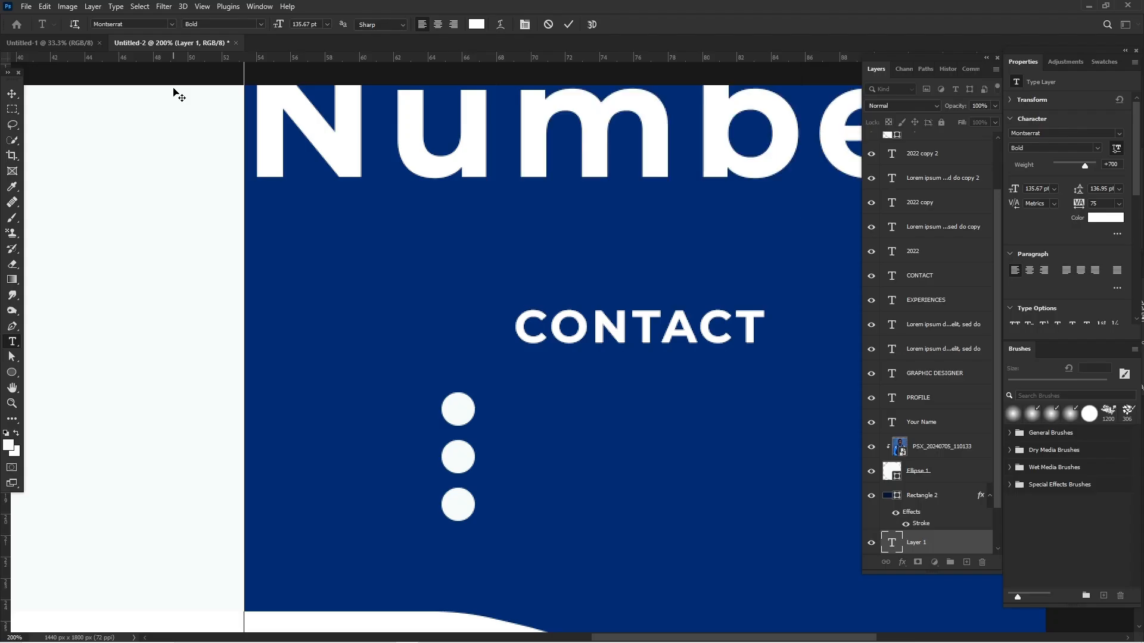
key(Return)
text(Ema)
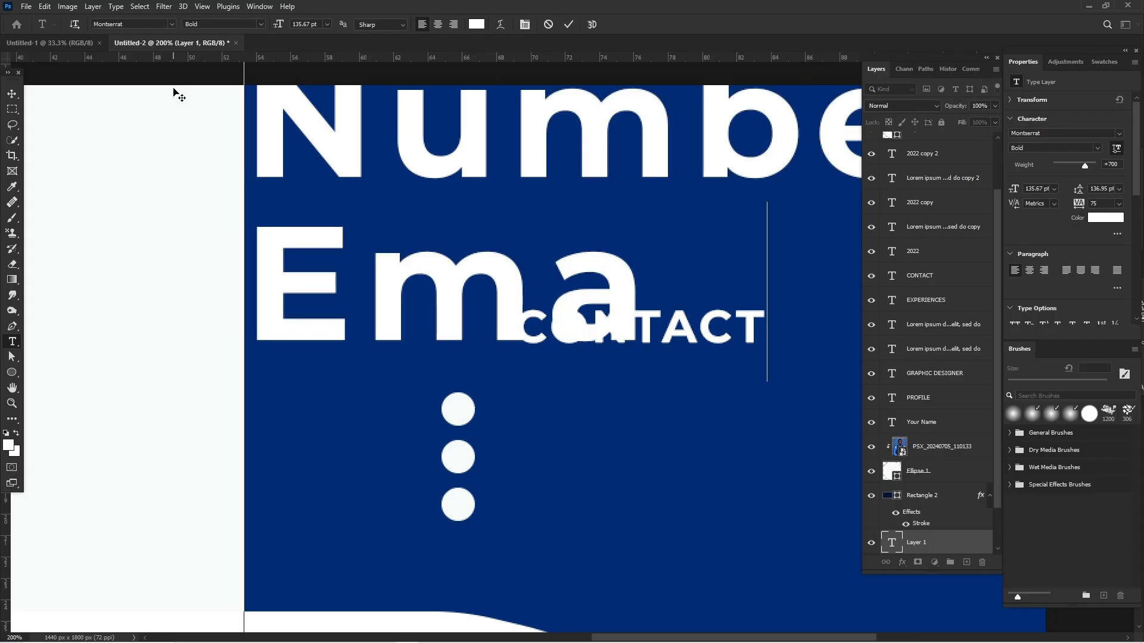
text(il)
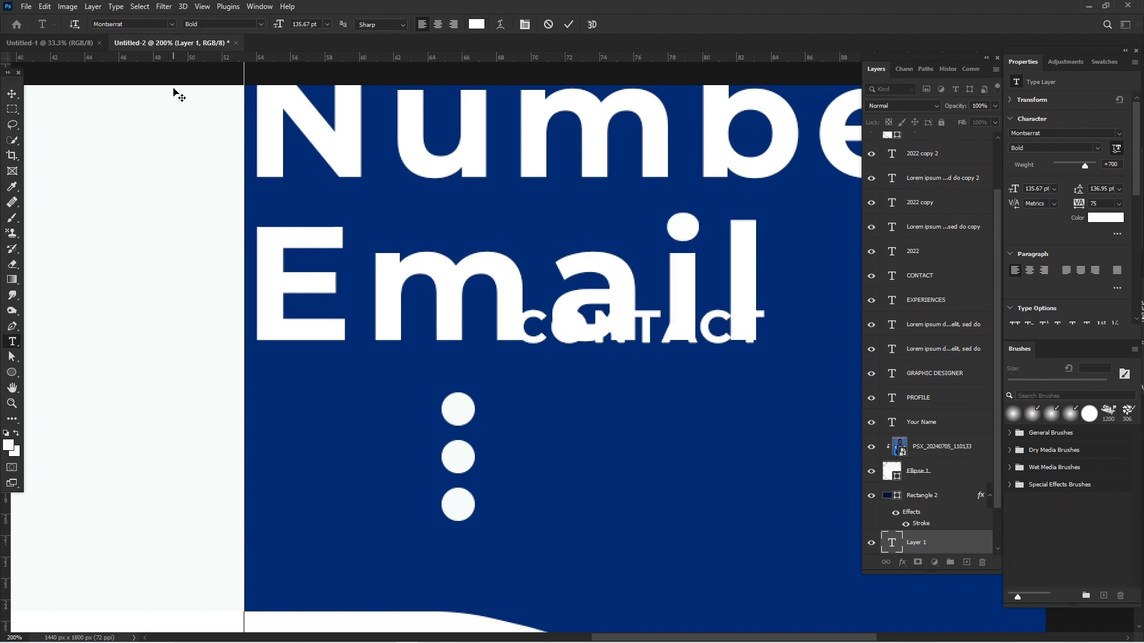
key(Return)
text(Websi)
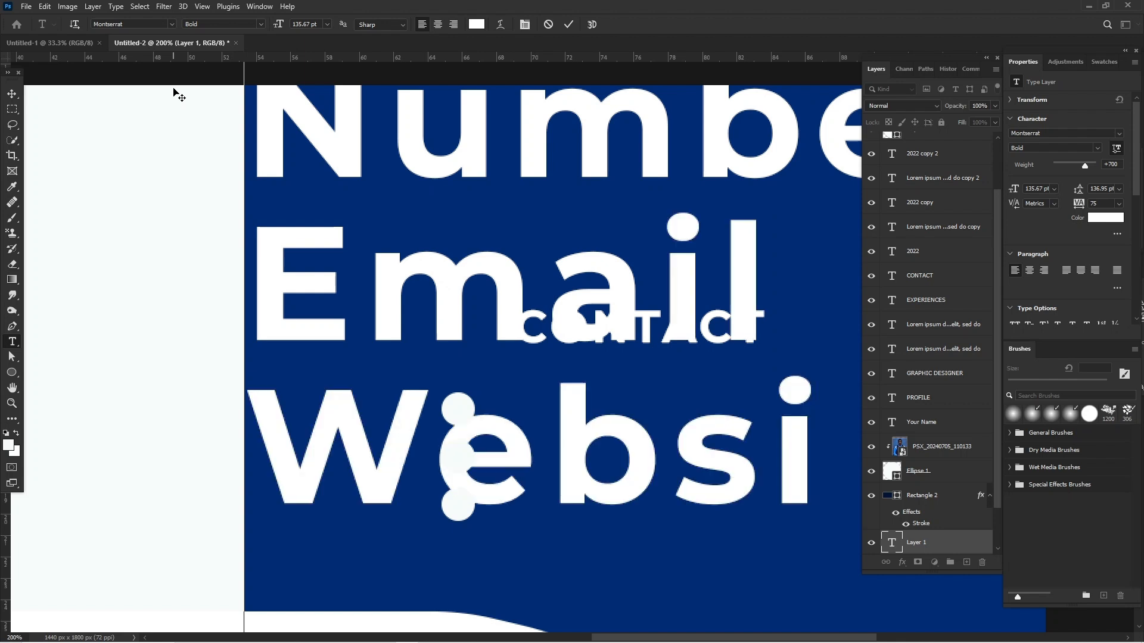
text(t)
Set the whole three-line contact text to the Light font style.
key(ctrl+a)
click(1097, 148)
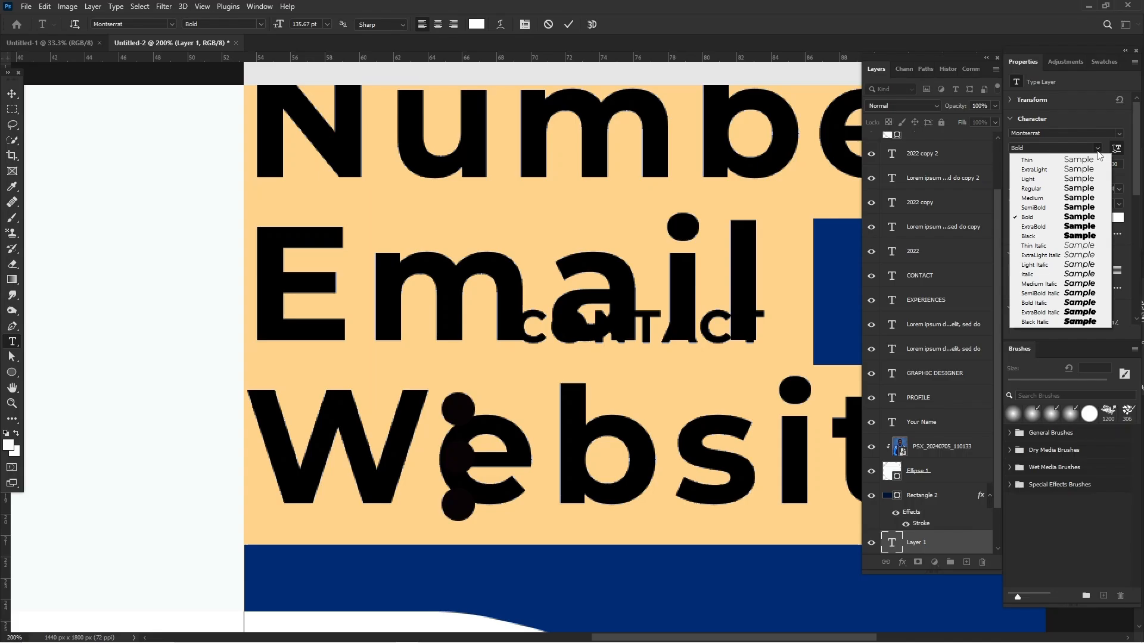
click(1082, 179)
drag(1084, 165, 1063, 166)
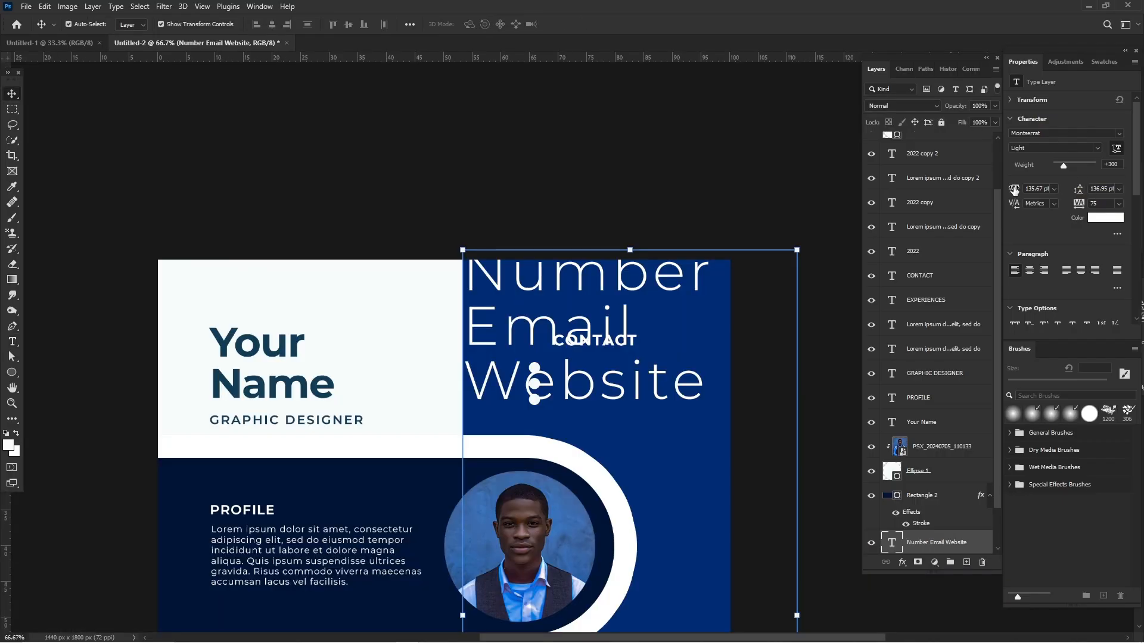
Resize the contact text to 29 pt with 48 pt leading, placed just beside the three white circles under "CONTACT".
drag(970, 203, 1011, 189)
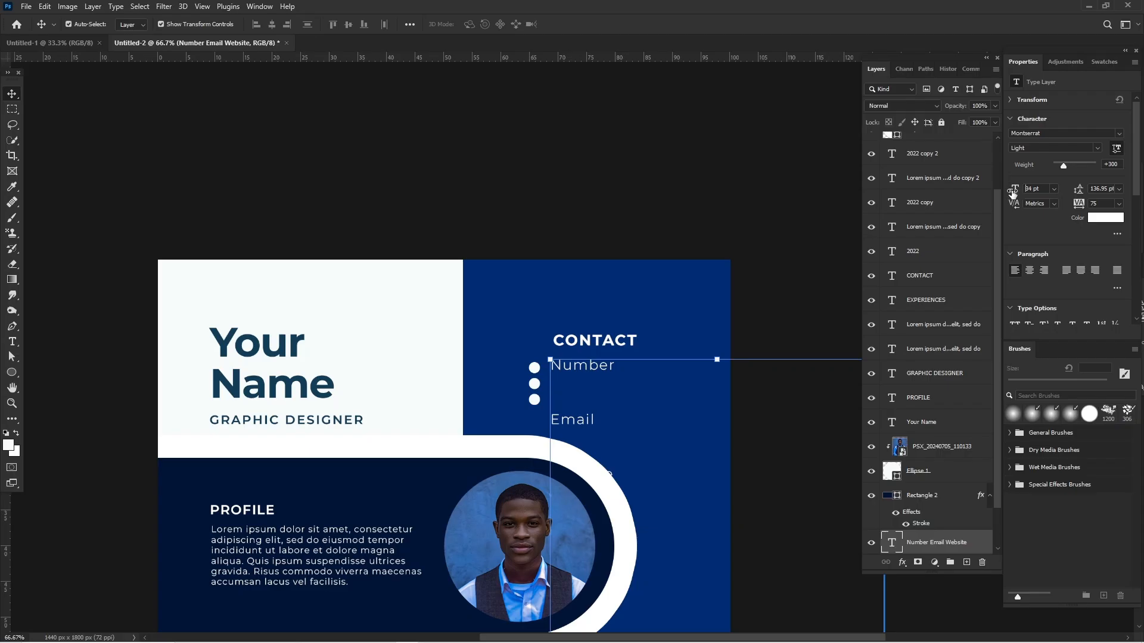
drag(1014, 191, 993, 201)
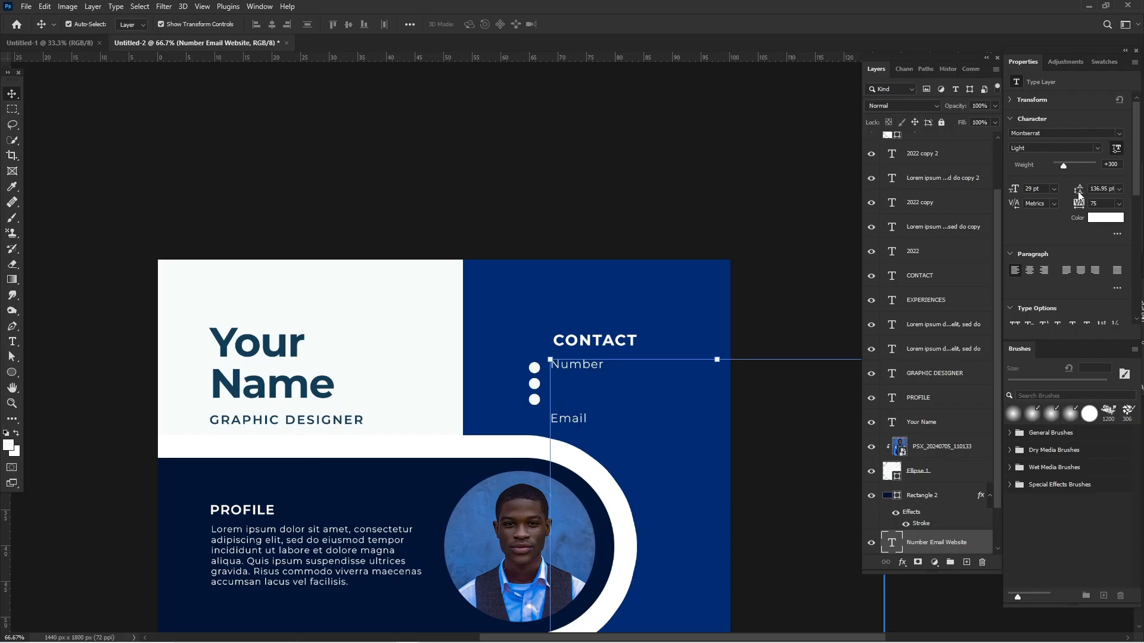
drag(1079, 192, 1024, 199)
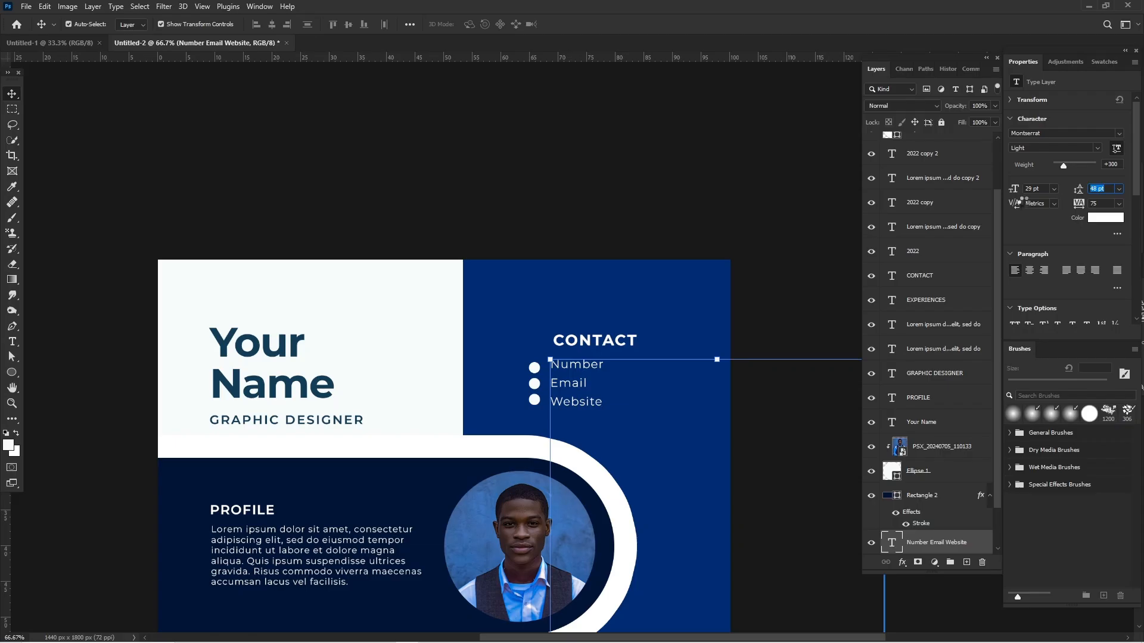
click(75, 143)
Duplicate the "EXPERIENCES" heading with its first two 2022 entries onto the blue panel below the portrait bar.
key(ctrl+minus)
key(ctrl+minus)
key(ctrl+minus)
scroll(75, 143, down, 3)
key(ctrl+plus)
key(ctrl+plus)
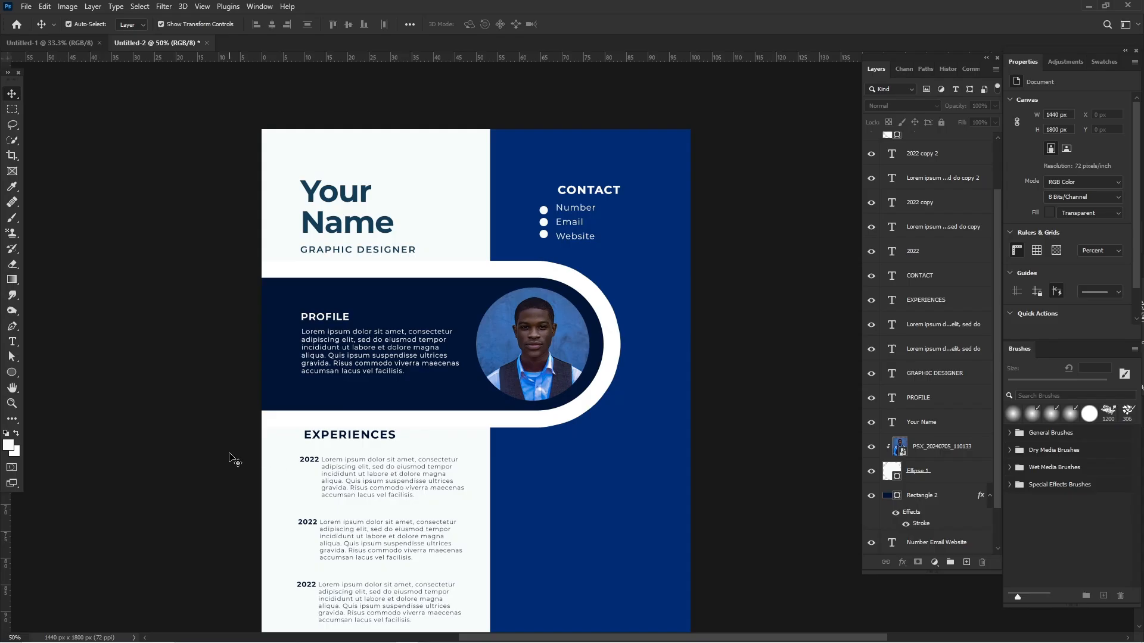
drag(190, 452, 304, 486)
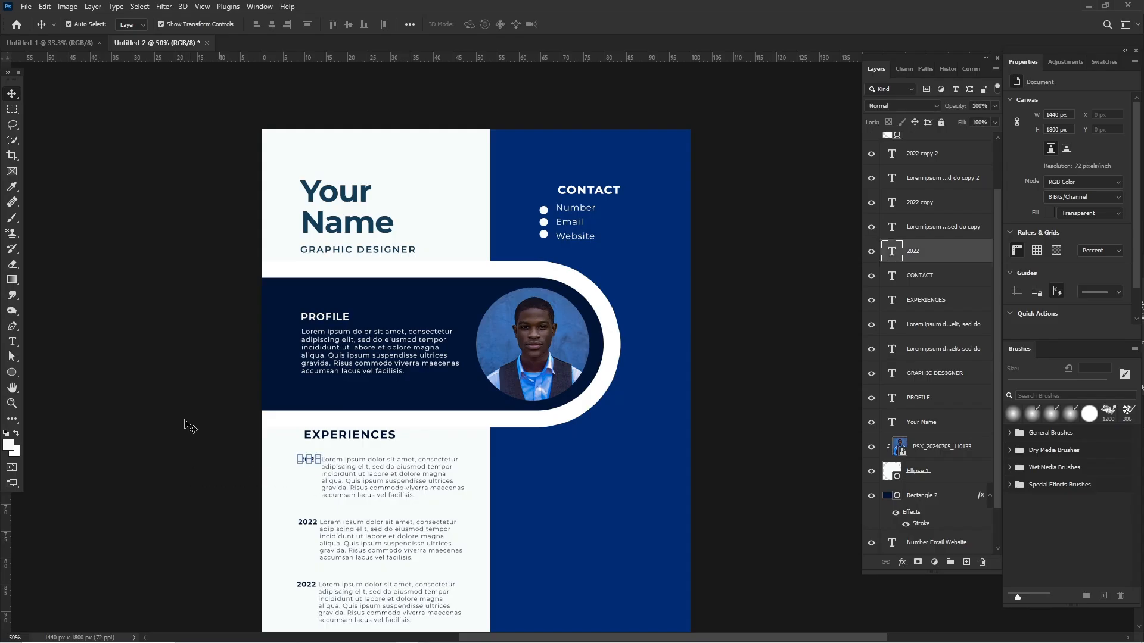
click(300, 464)
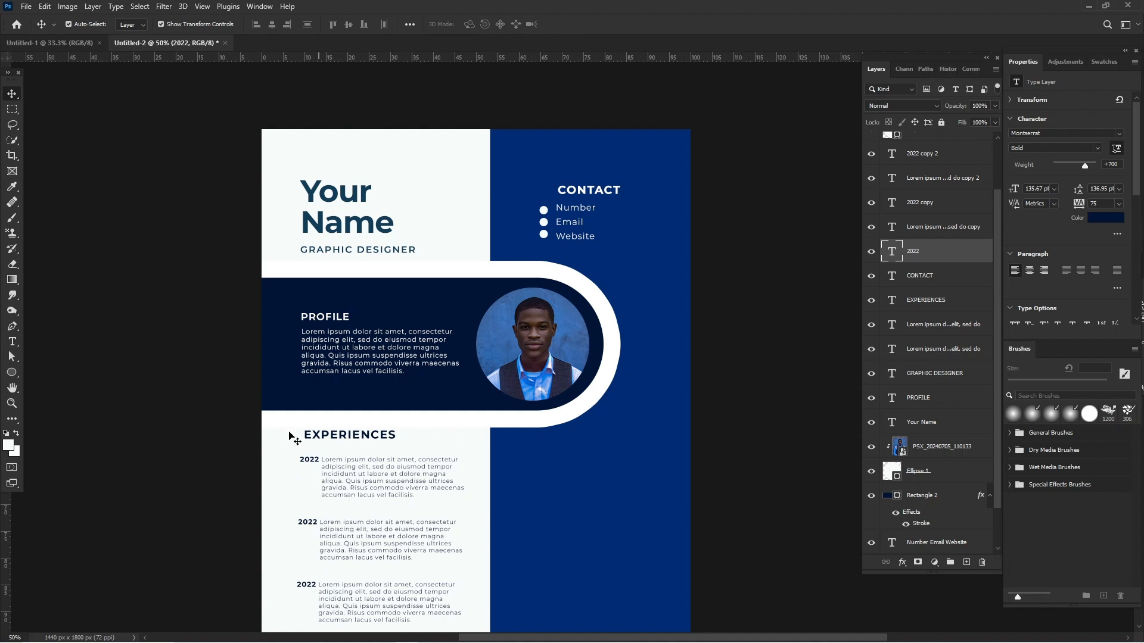
click(331, 477)
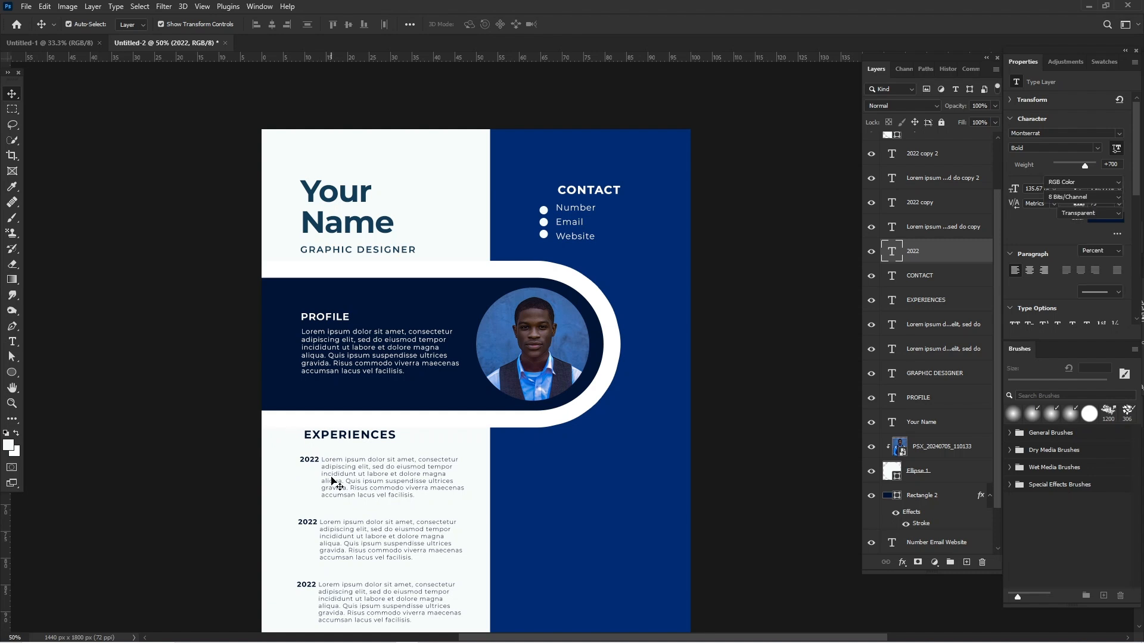
drag(332, 481, 345, 551)
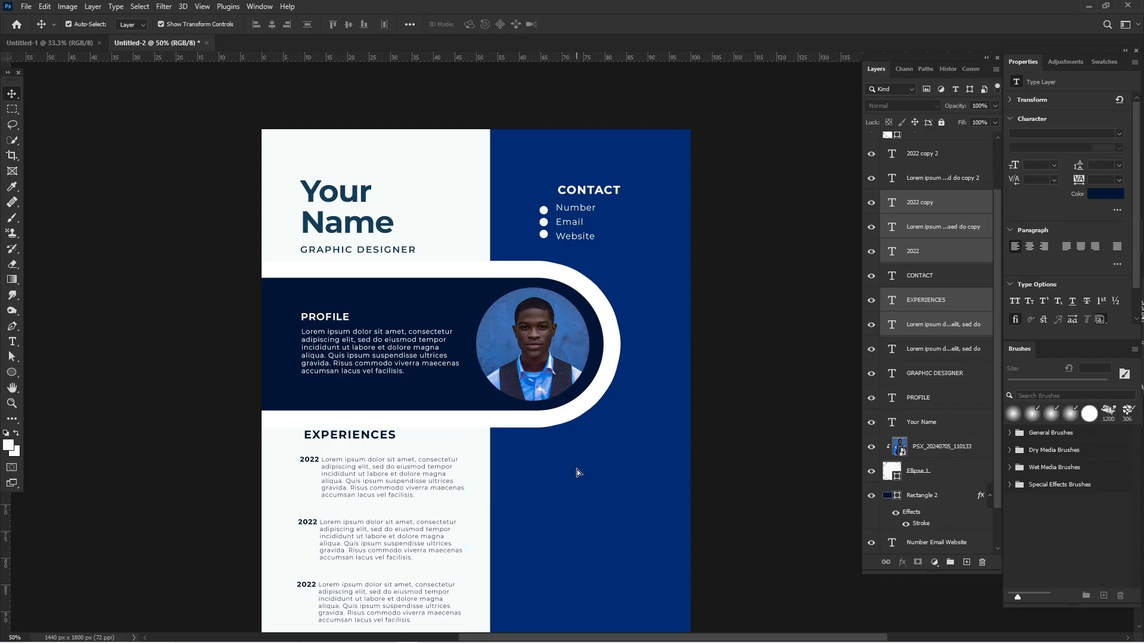
drag(576, 472, 554, 458)
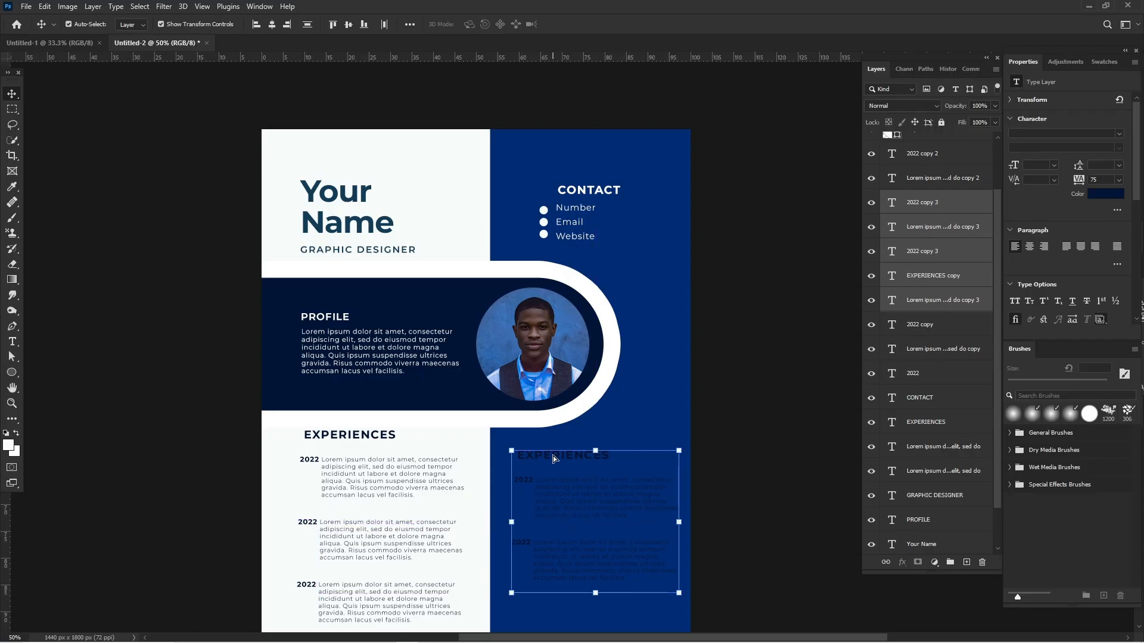
scroll(552, 455, down, 5)
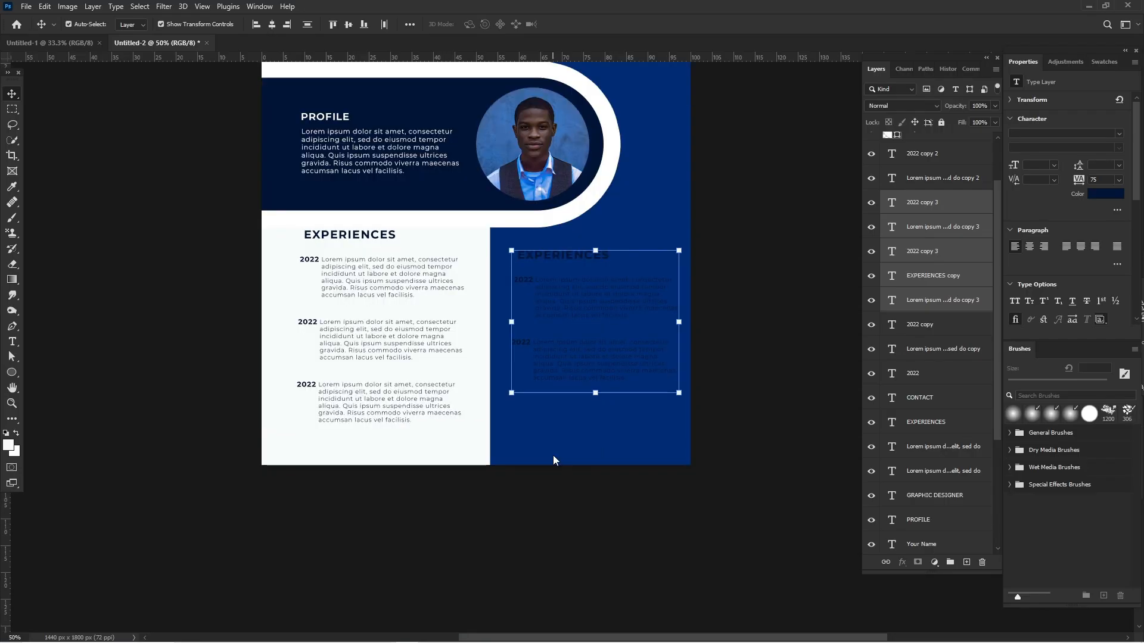
scroll(553, 455, up, 1)
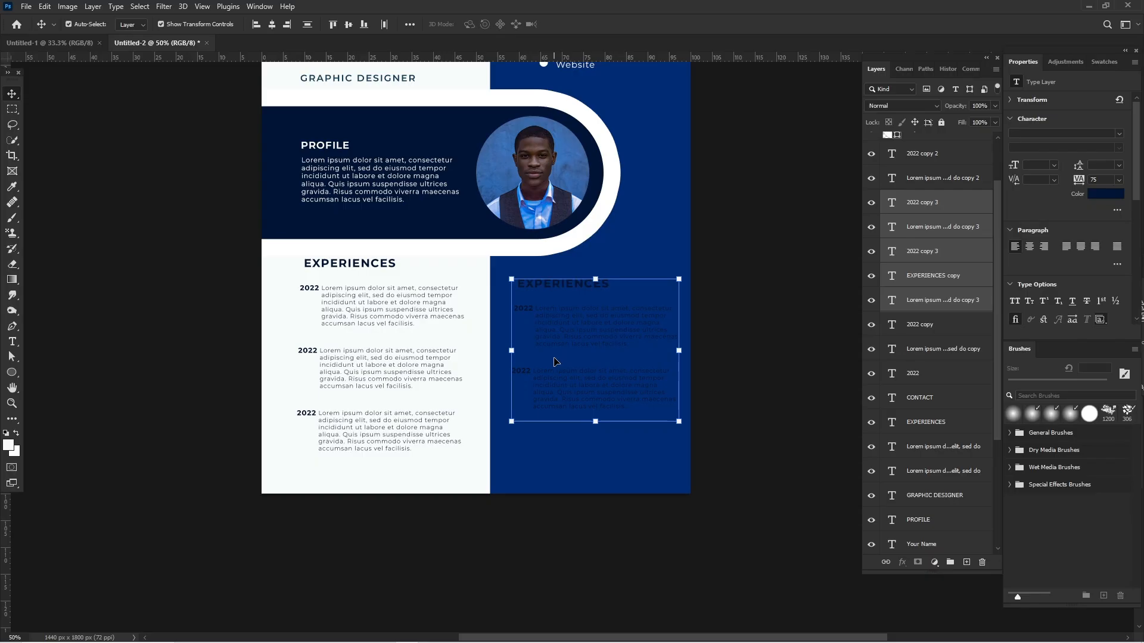
Recolour the duplicated heading and both 2022 entries on the blue panel white.
click(746, 327)
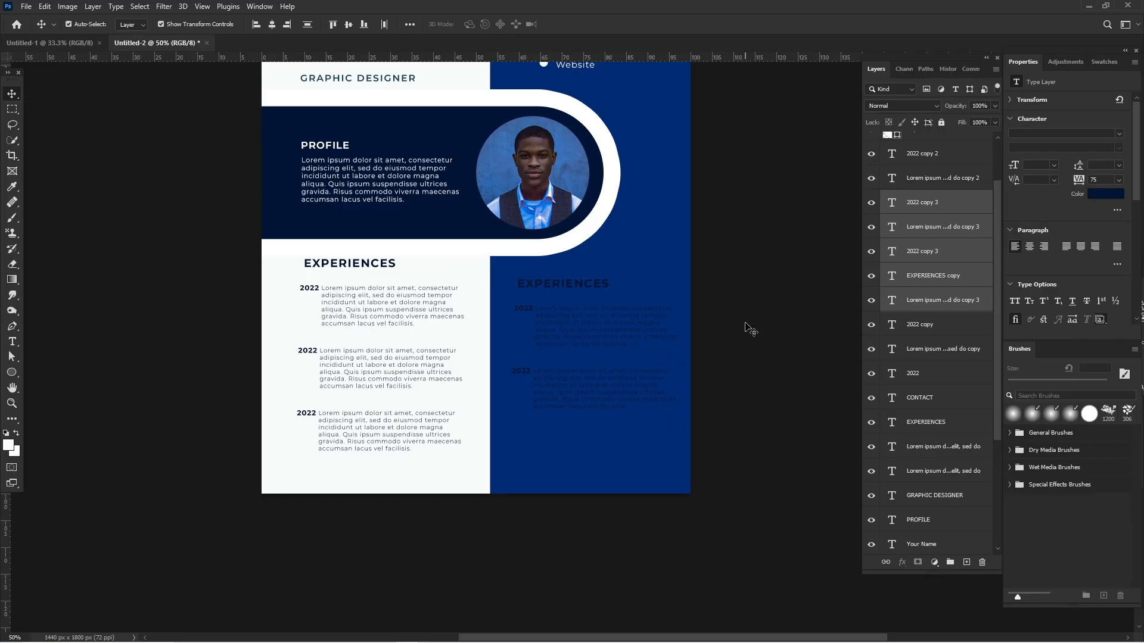
click(567, 286)
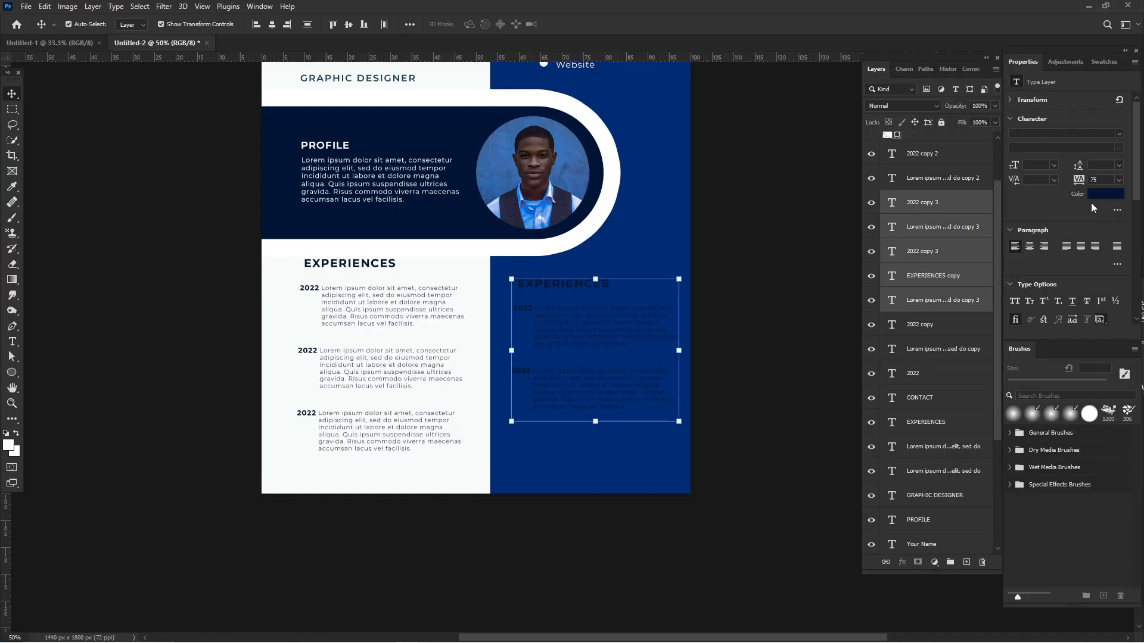
click(1099, 196)
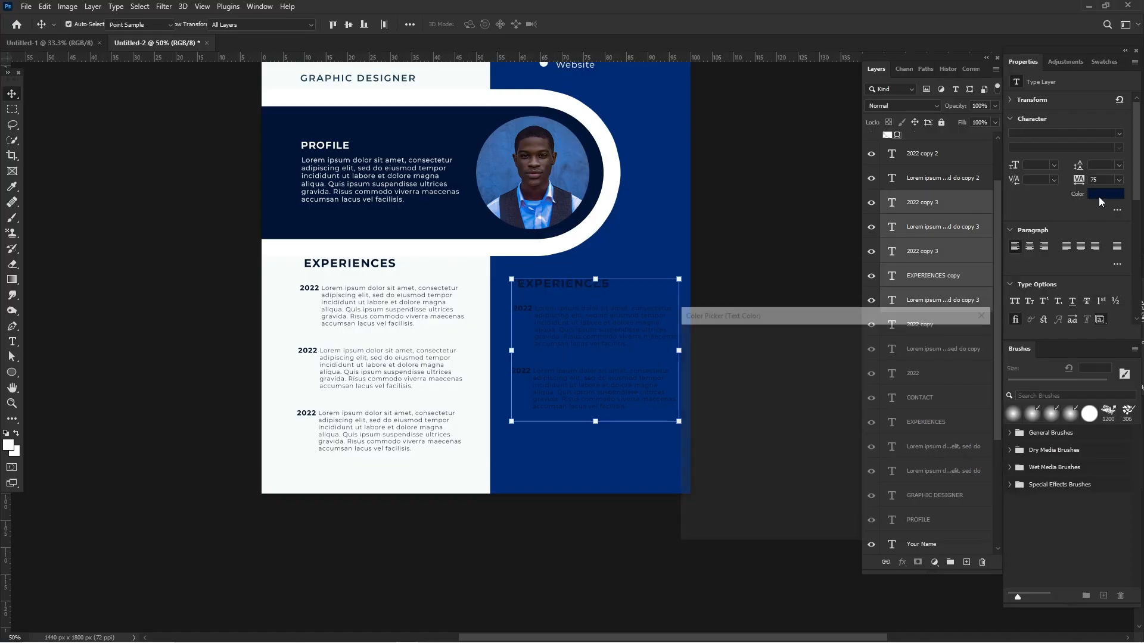
click(683, 341)
click(950, 338)
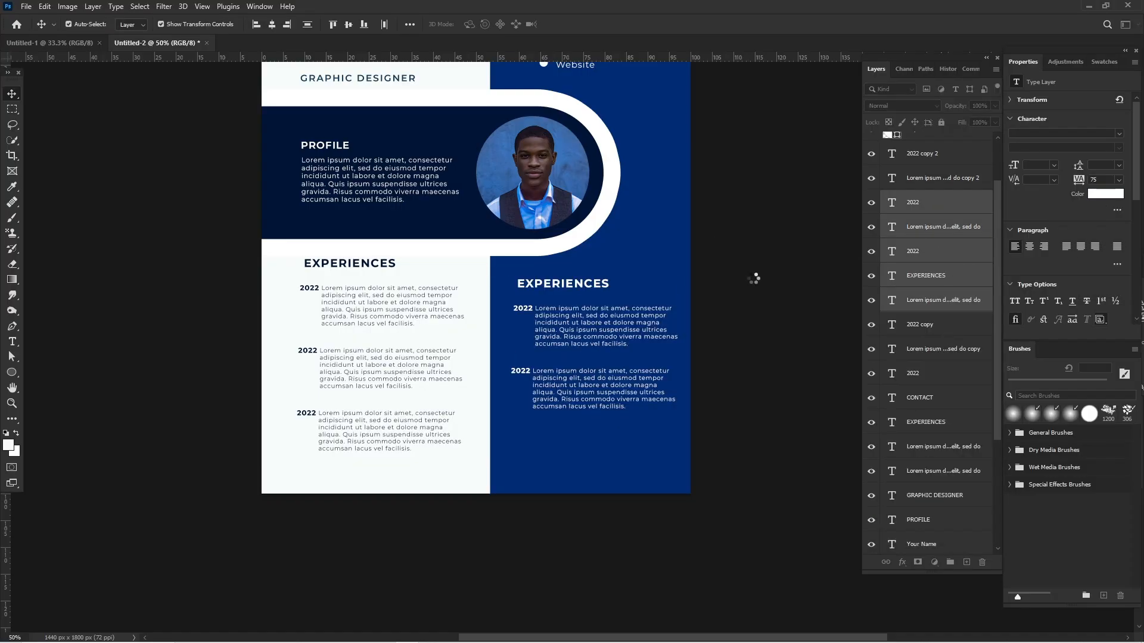
Replace the duplicated "EXPERIENCES" heading on the blue panel with "EDUCATION".
scroll(754, 278, up, 1)
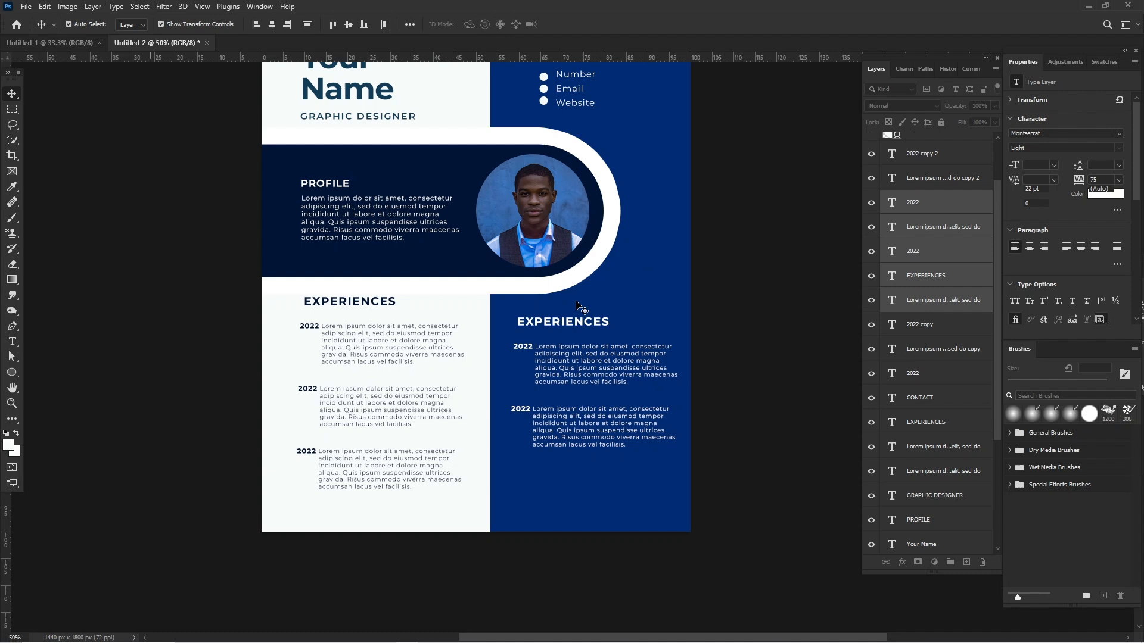
click(557, 327)
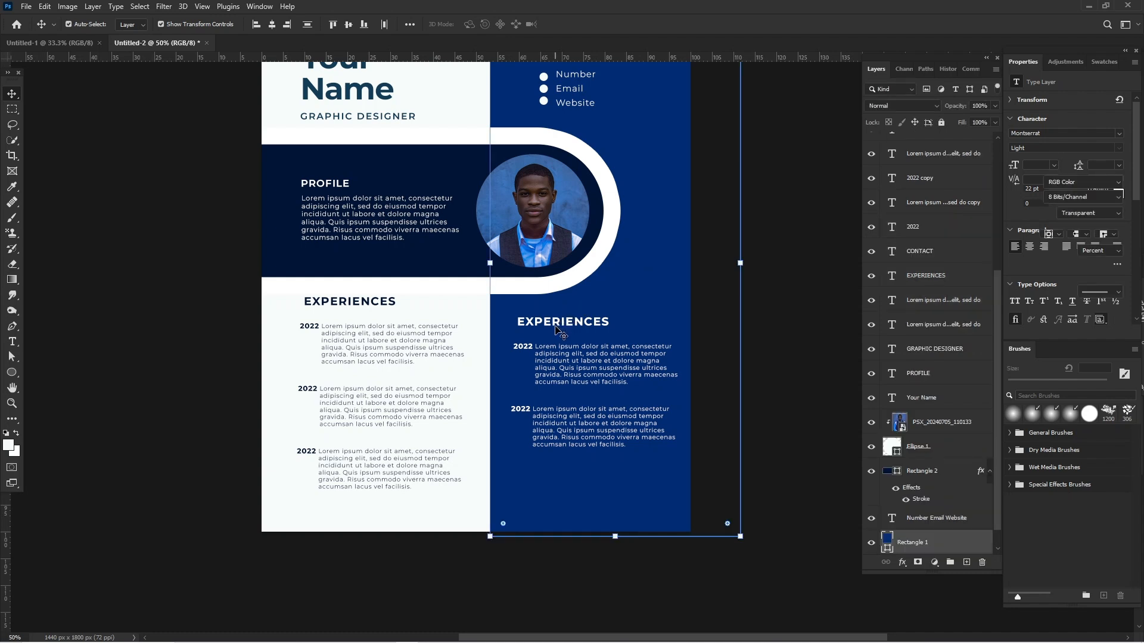
click(554, 325)
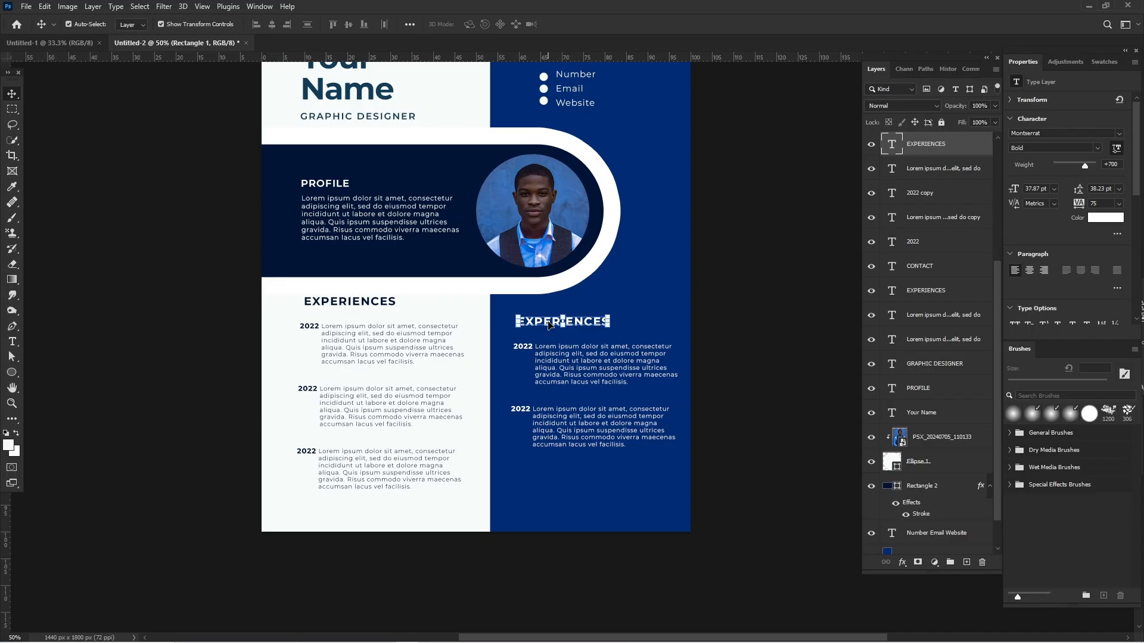
double_click(548, 325)
text(EDUCATION)
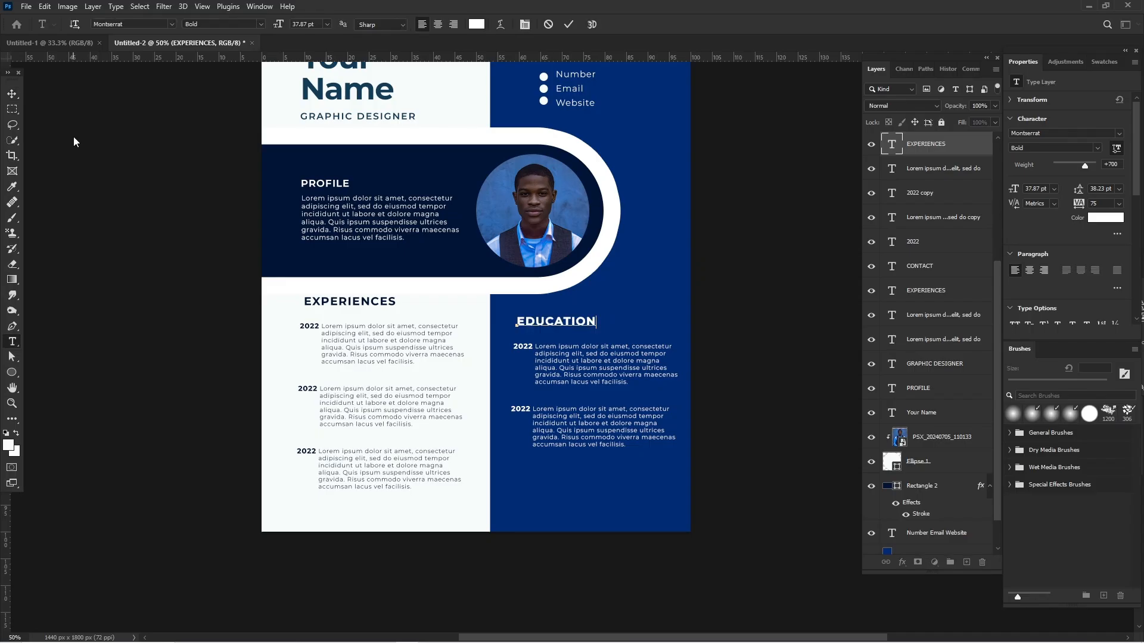
double_click(556, 321)
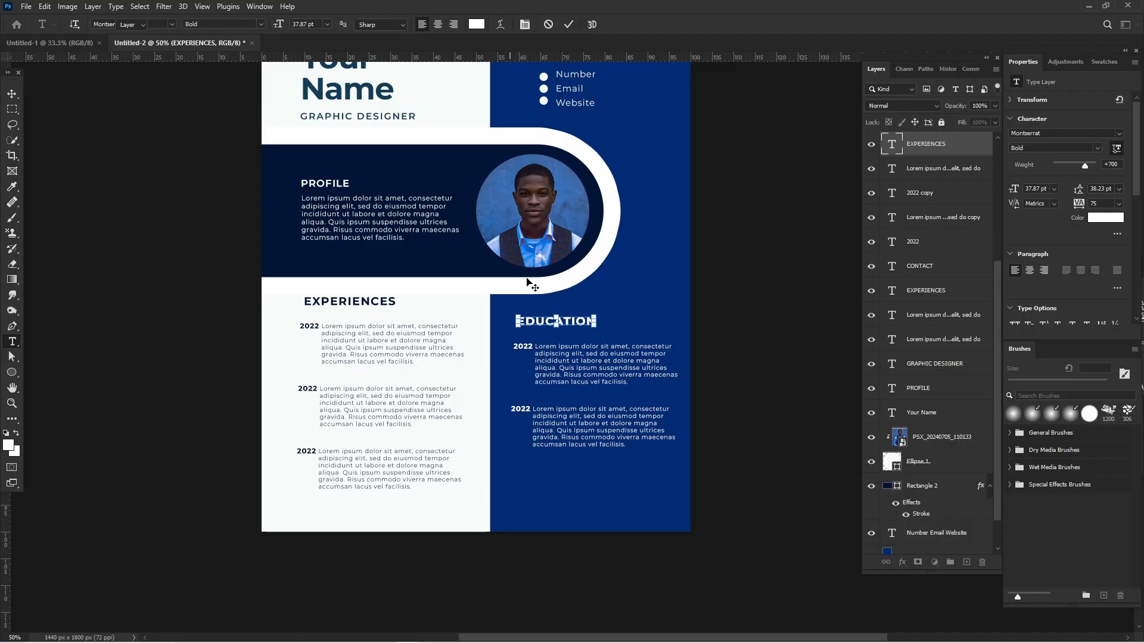
key(v)
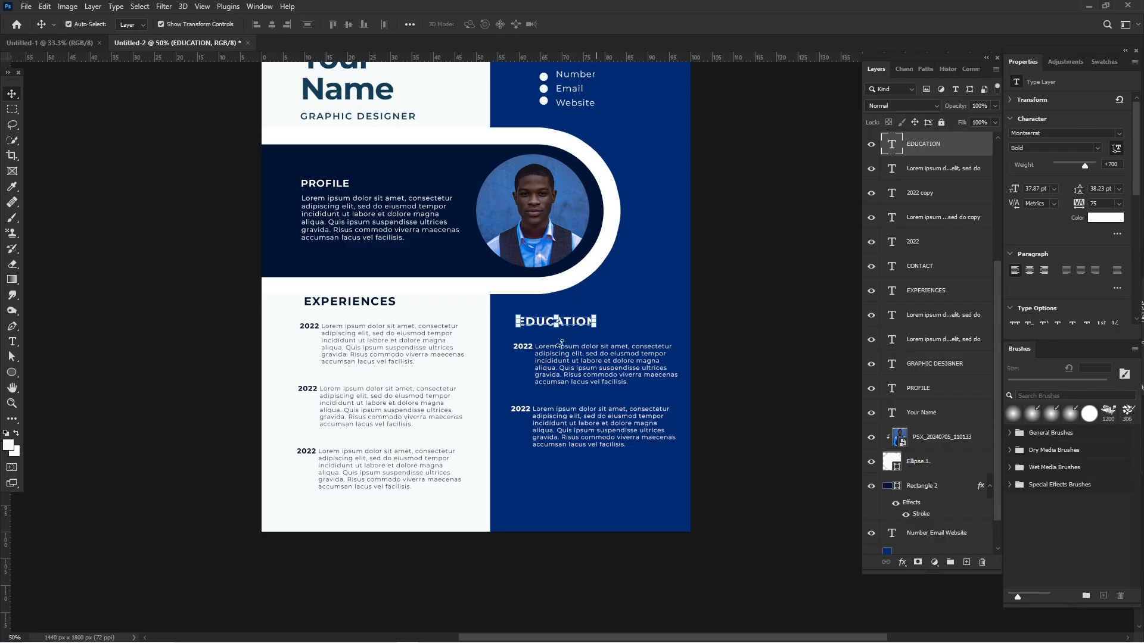
click(709, 331)
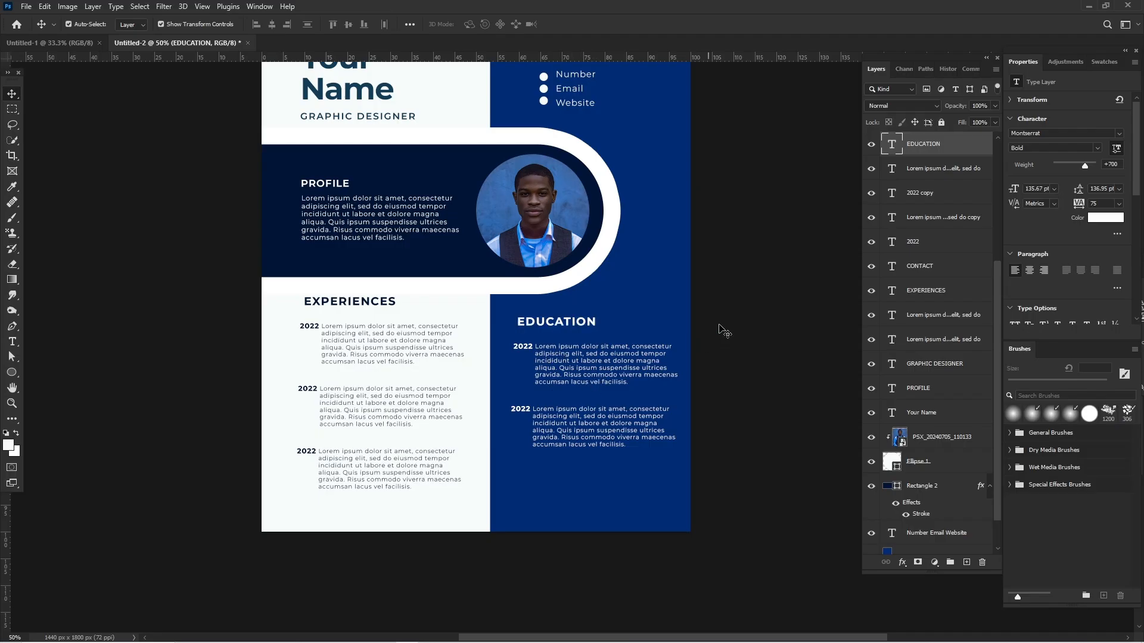
scroll(718, 330, down, 1)
key(ctrl+minus)
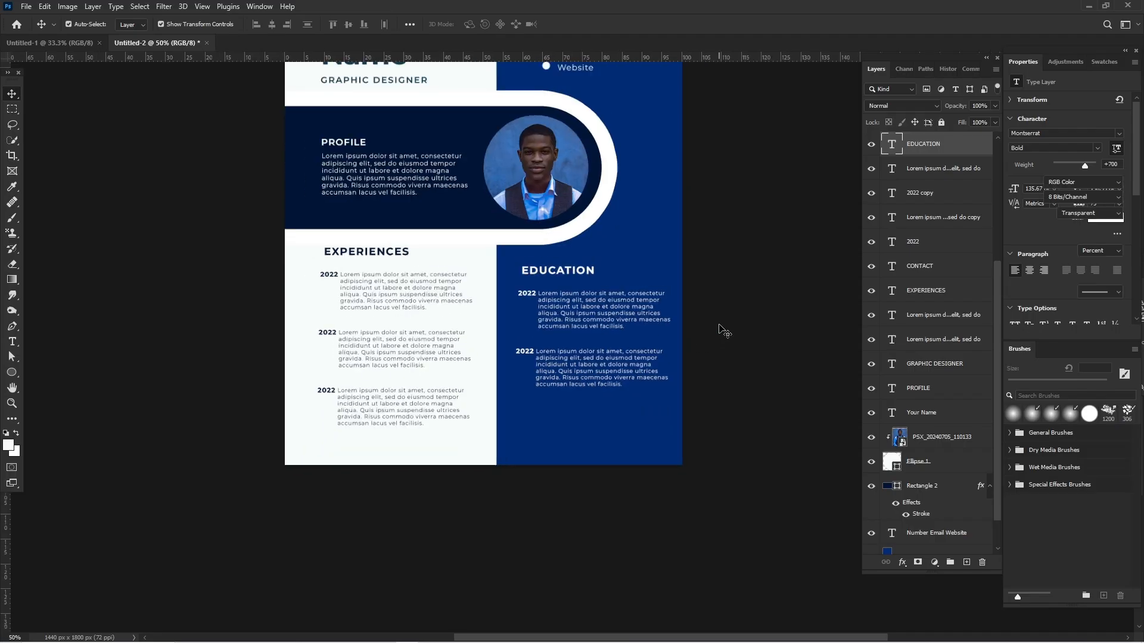
Draw a circle about 156 px wide on the blue panel, below the second education entry.
scroll(724, 330, up, 1)
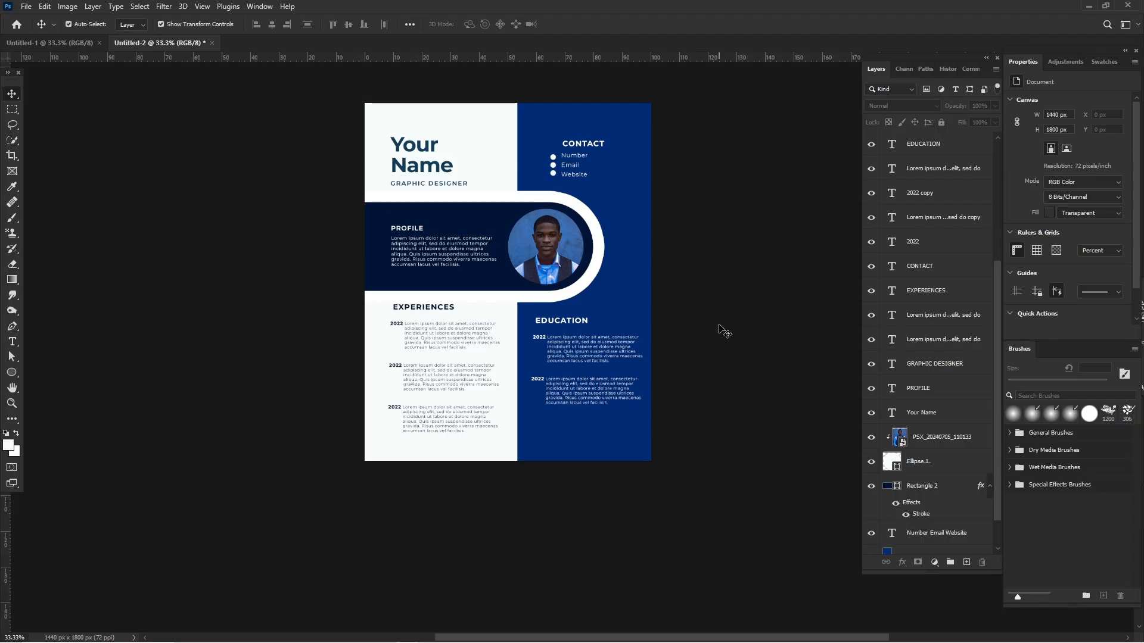
key(ctrl+plus)
scroll(722, 330, up, 1)
scroll(722, 329, right, 2)
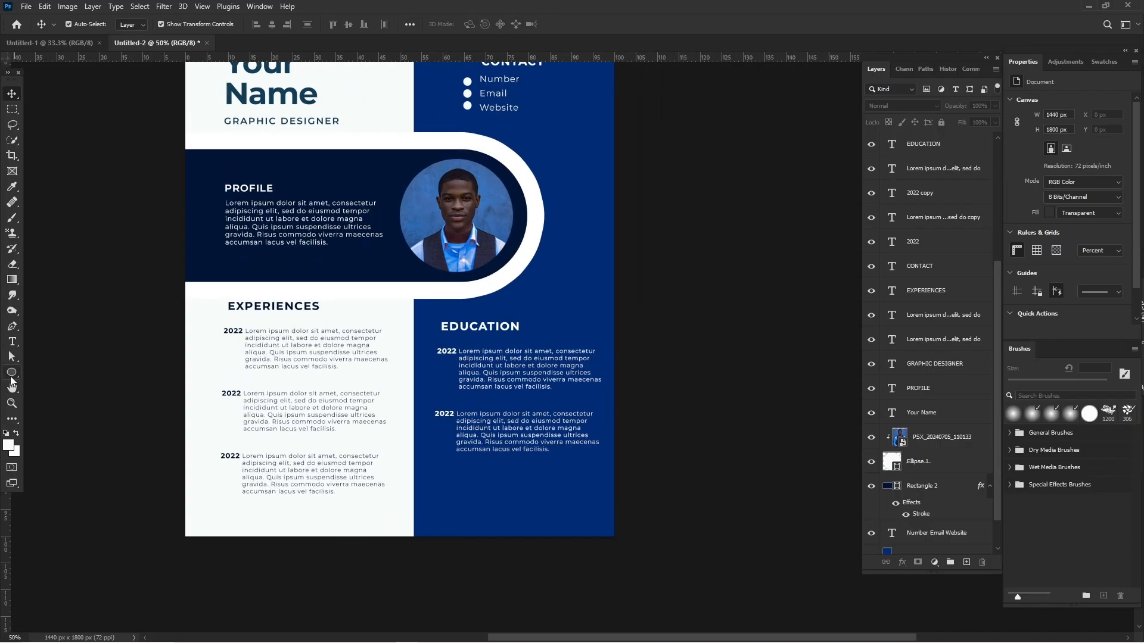
click(11, 375)
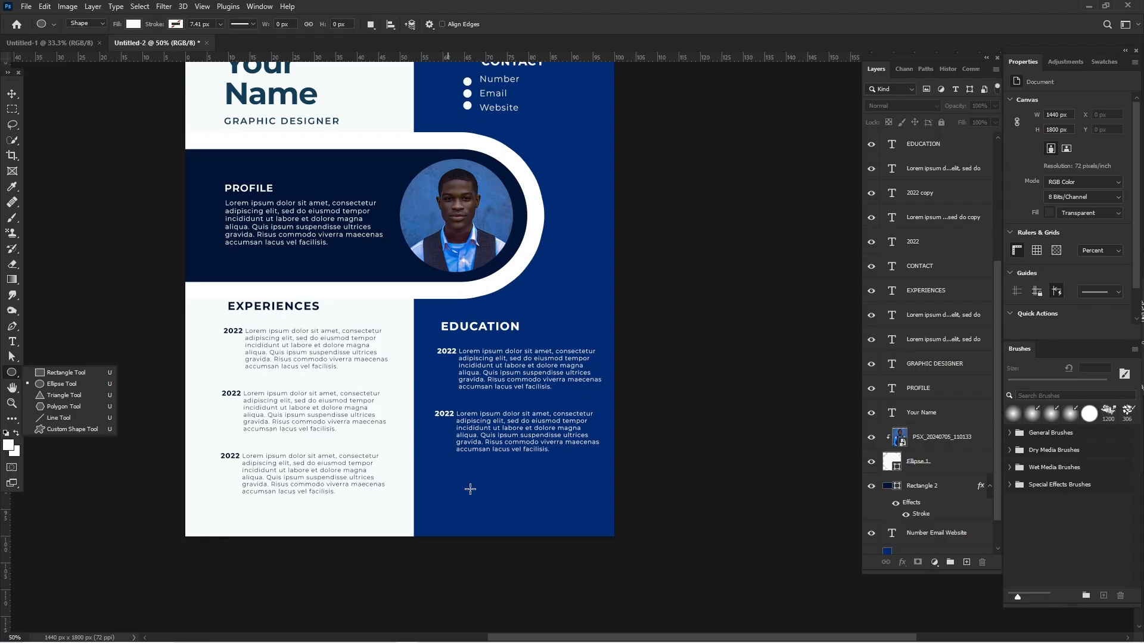
drag(470, 489, 548, 512)
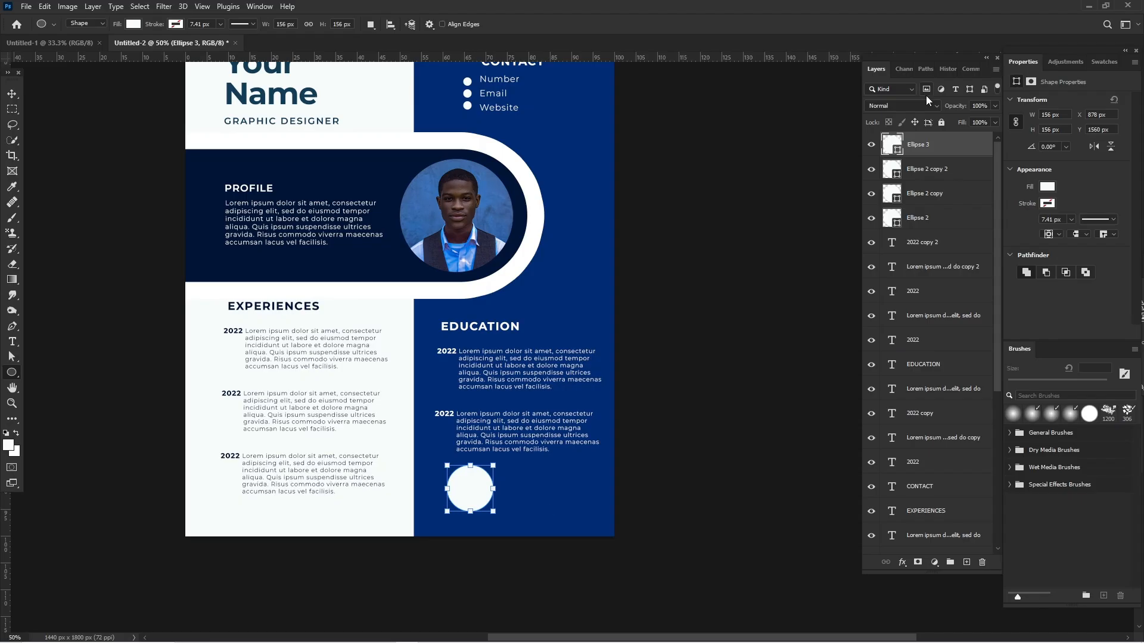
Fill the new circle with the panel's blue (#002c75) and give it a white outline.
double_click(899, 152)
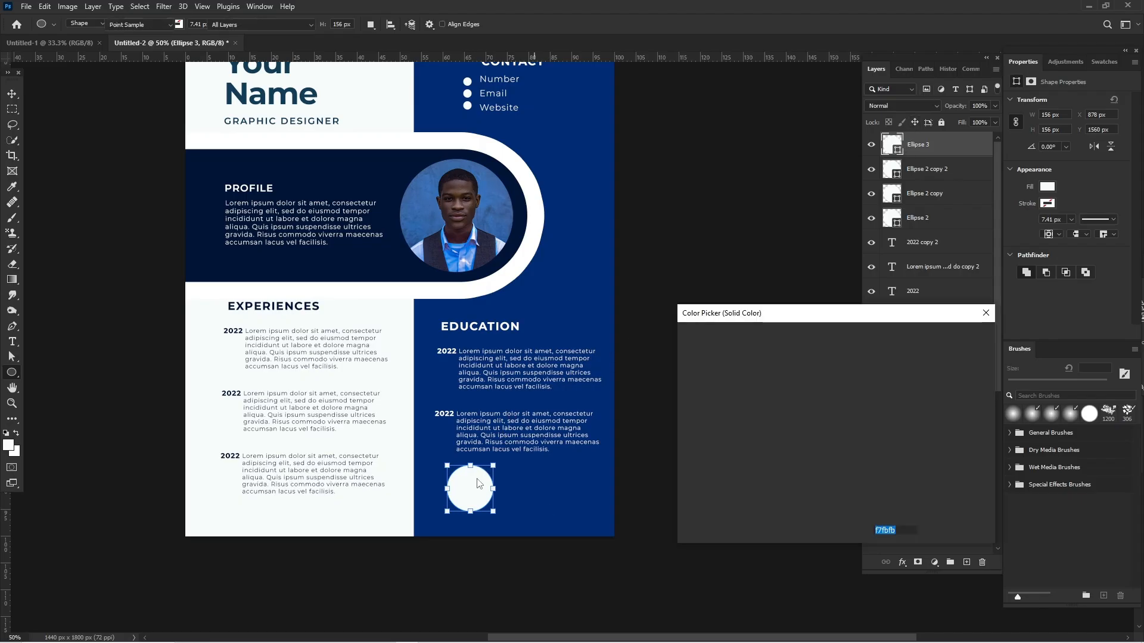
click(570, 491)
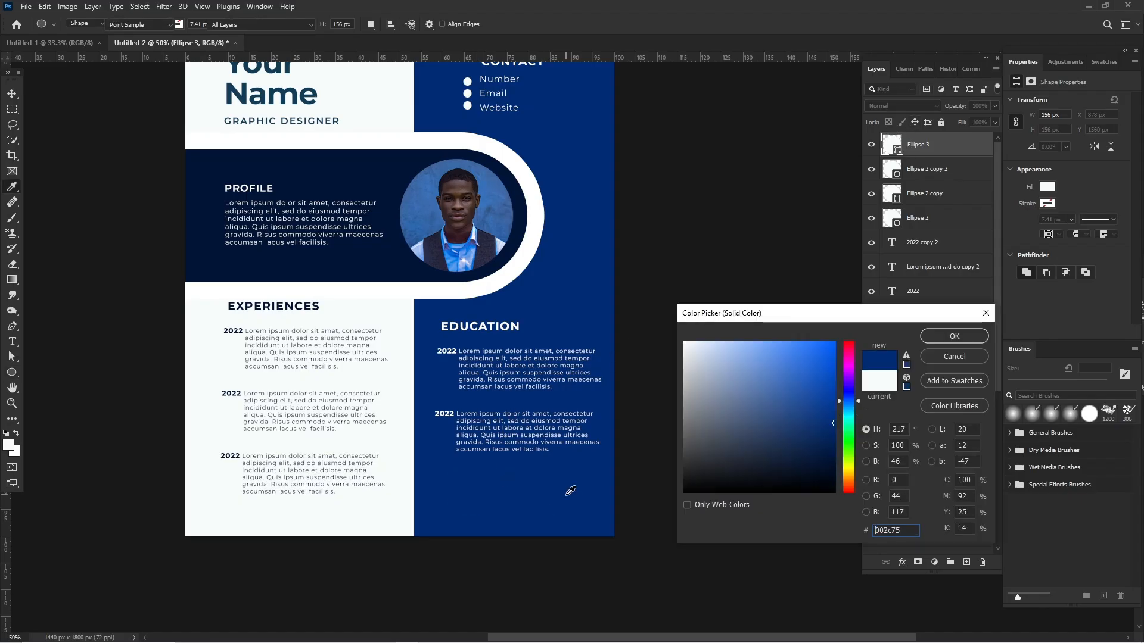
click(959, 337)
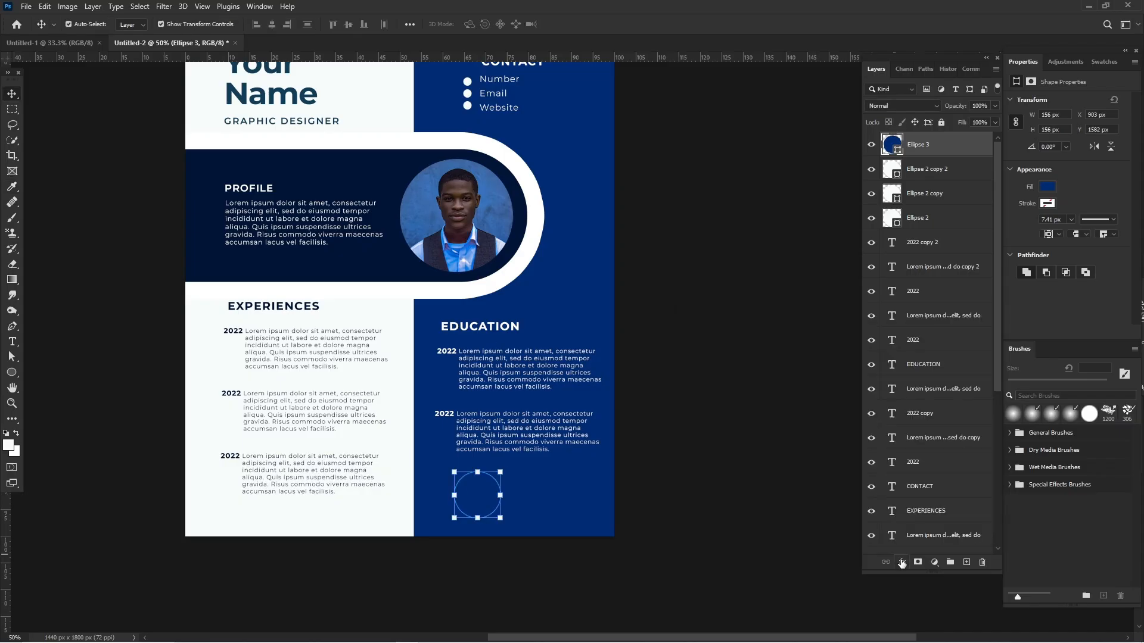
click(1046, 204)
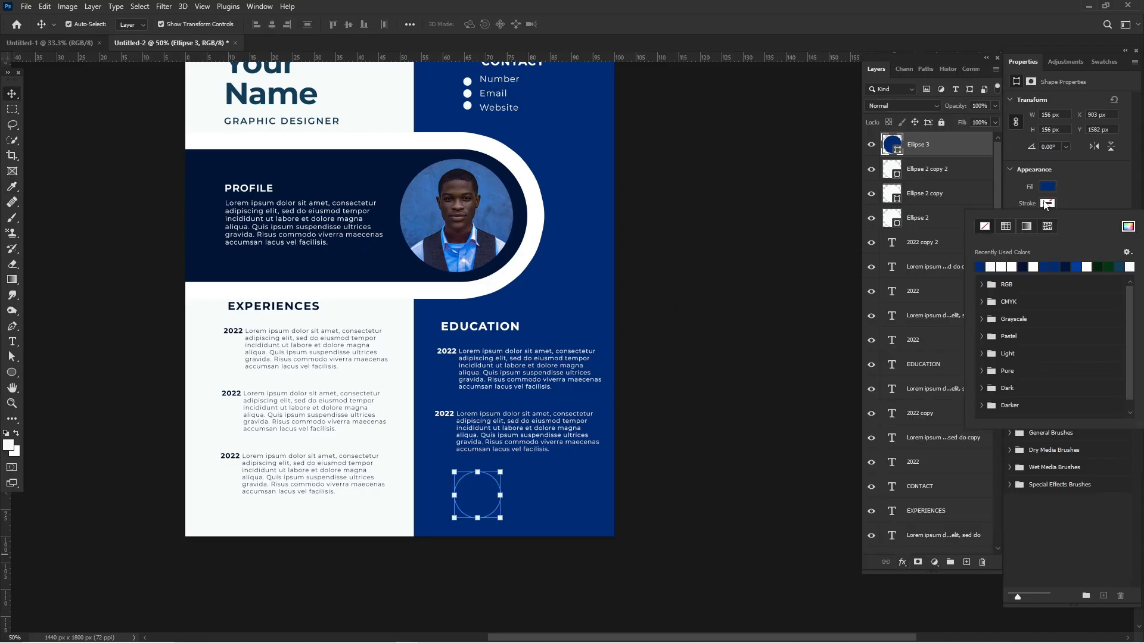
click(991, 264)
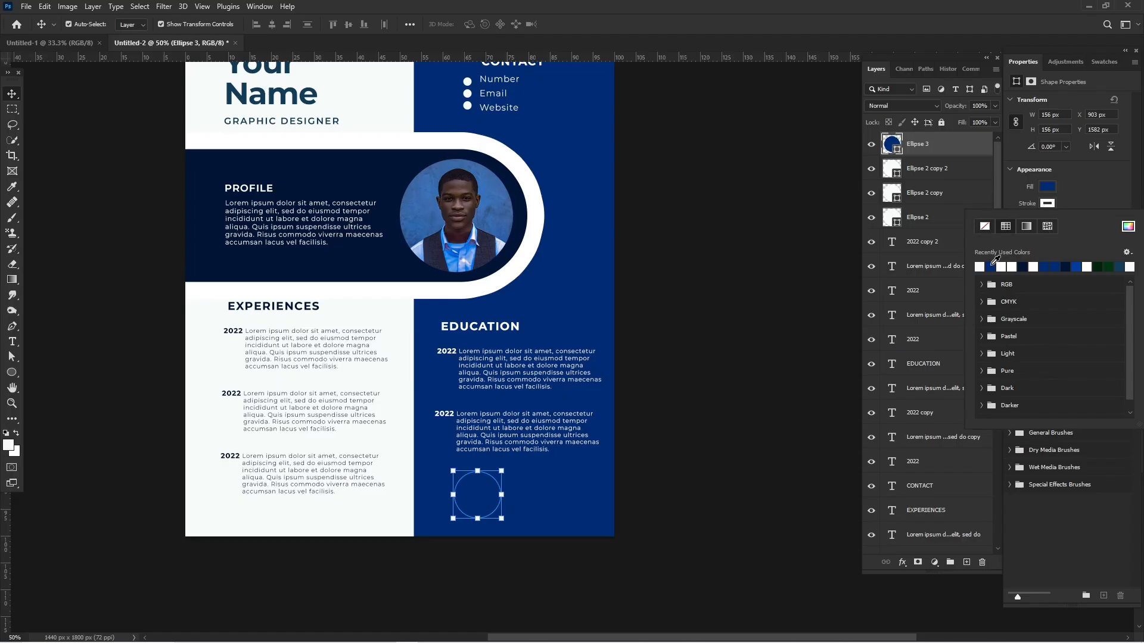
click(1098, 193)
click(722, 356)
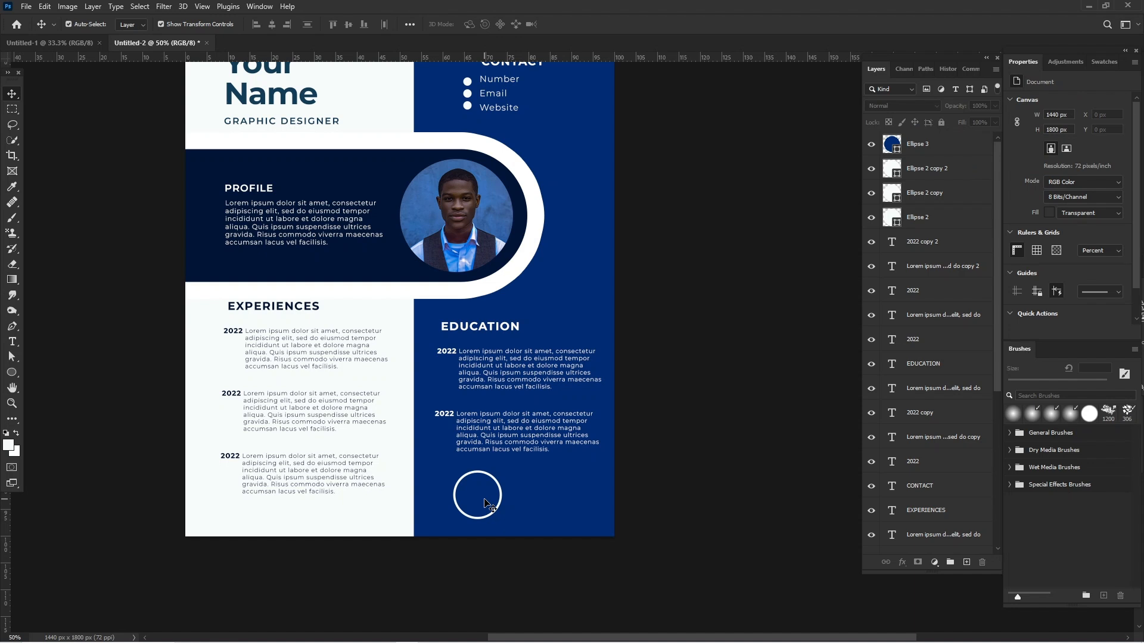
Duplicate the outlined circle horizontally beside itself and shift the original closer to the copy.
drag(486, 504, 553, 504)
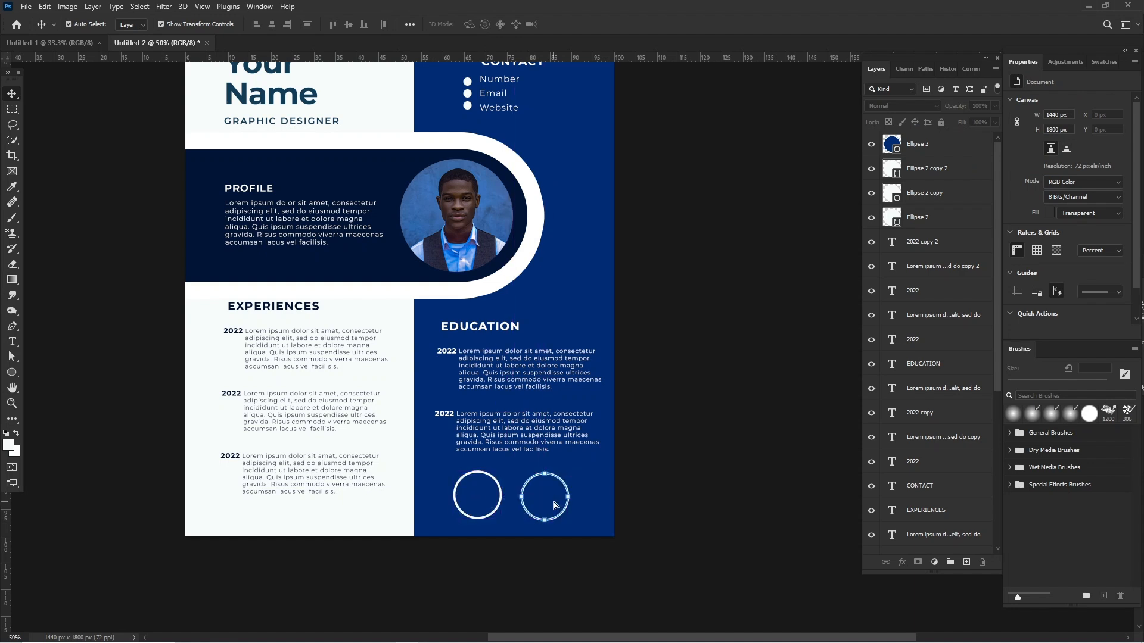
click(493, 503)
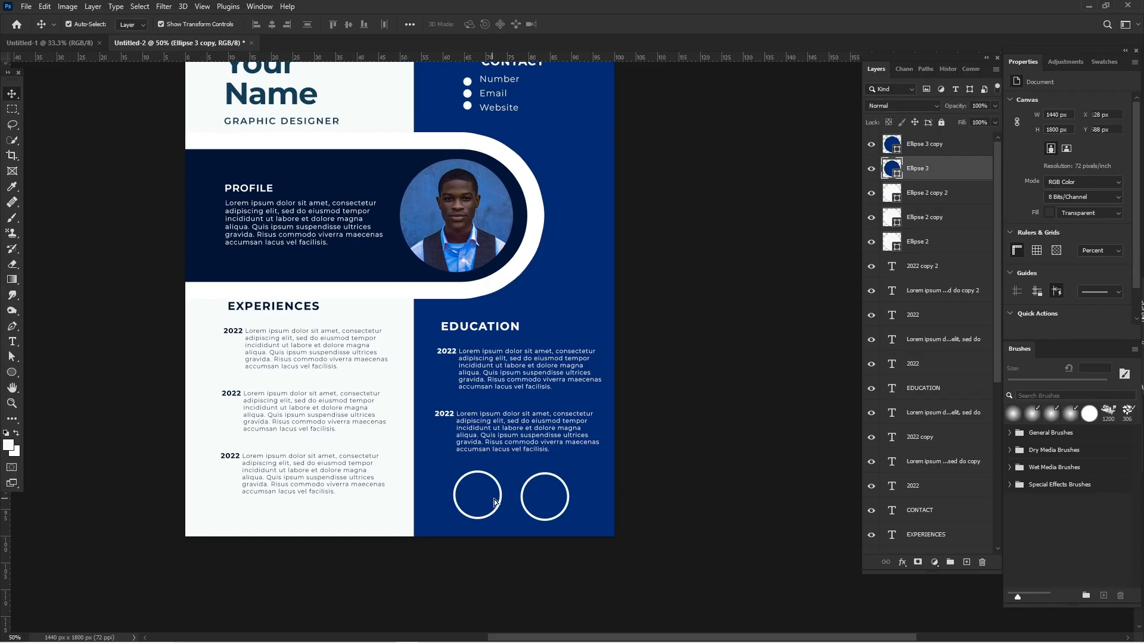
drag(494, 503, 506, 503)
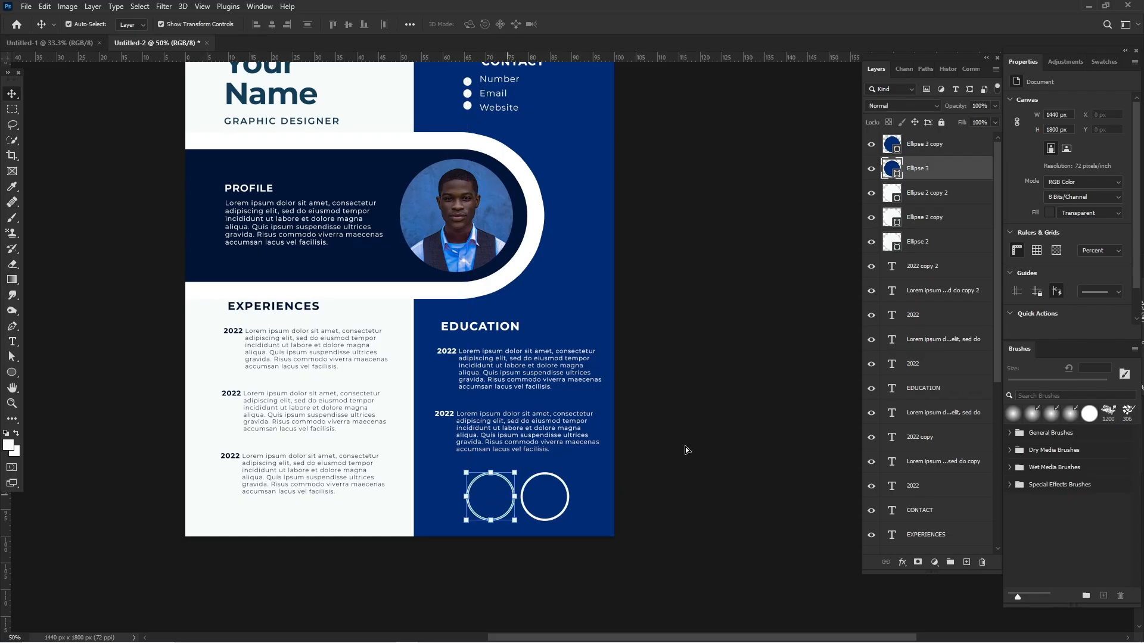
click(724, 442)
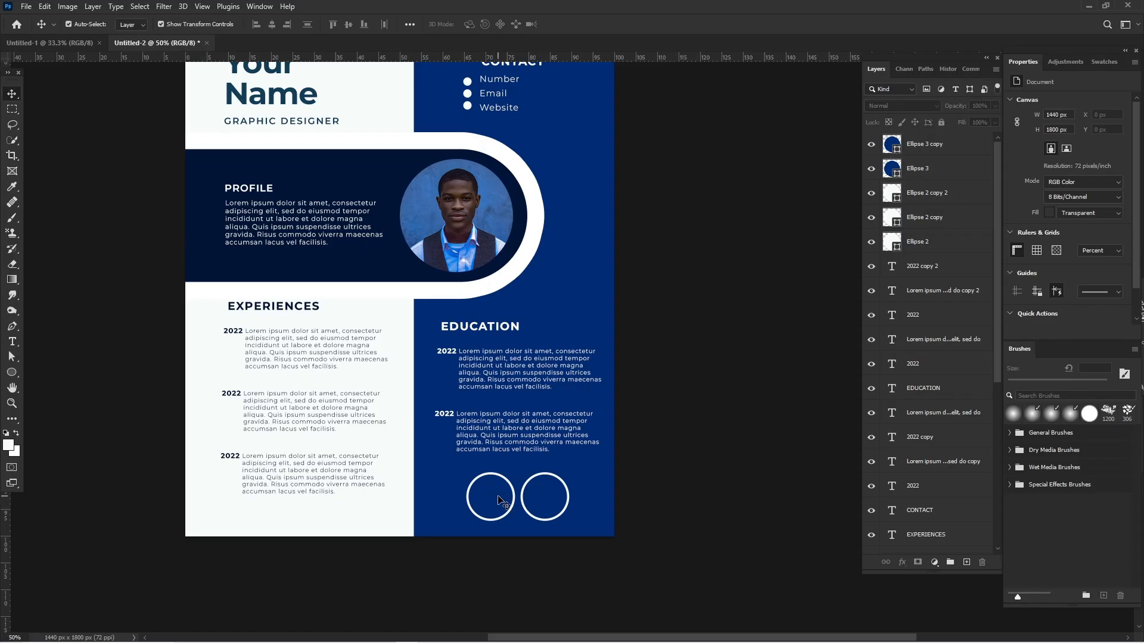
Scale both outlined circles together to about 93%, and widen the gap by moving the second circle outward.
drag(633, 592, 493, 506)
click(499, 493)
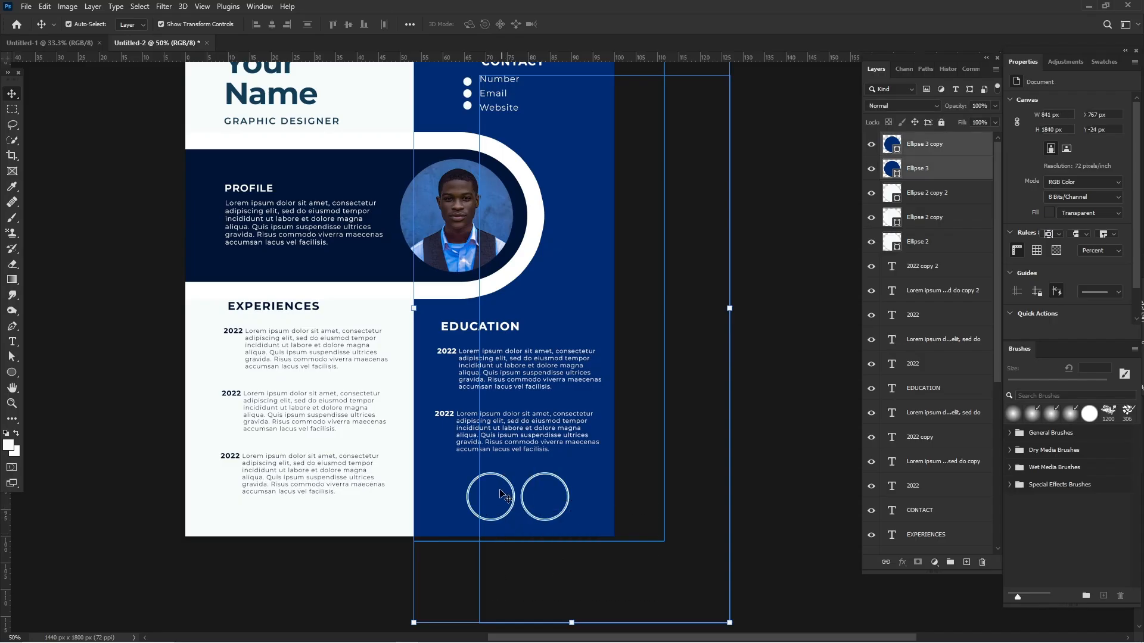
click(569, 499)
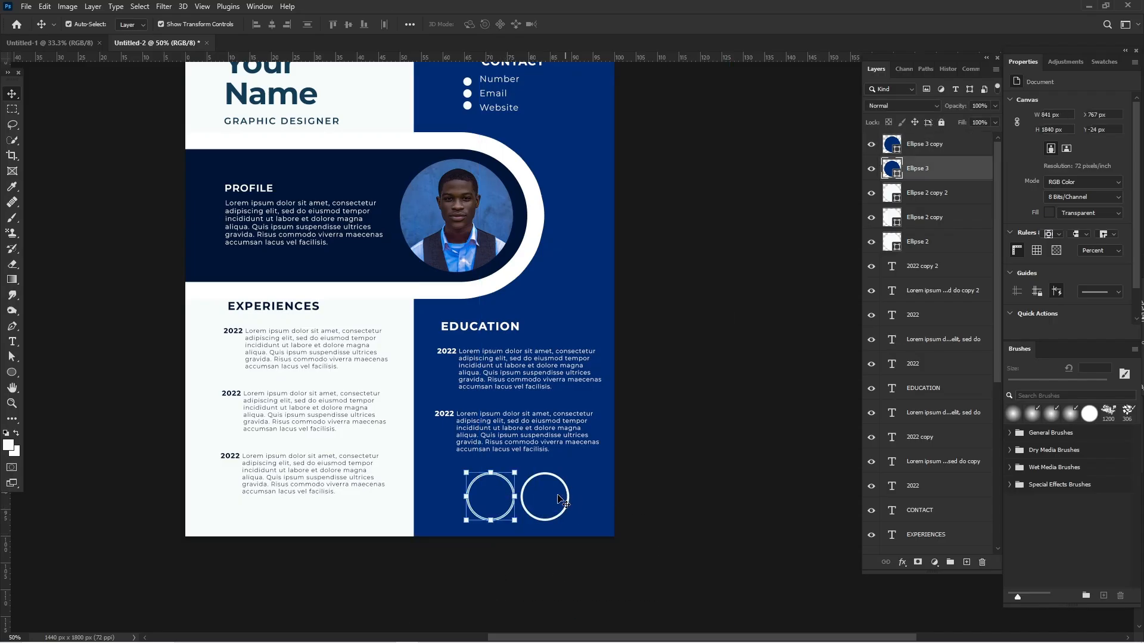
shift+click(554, 500)
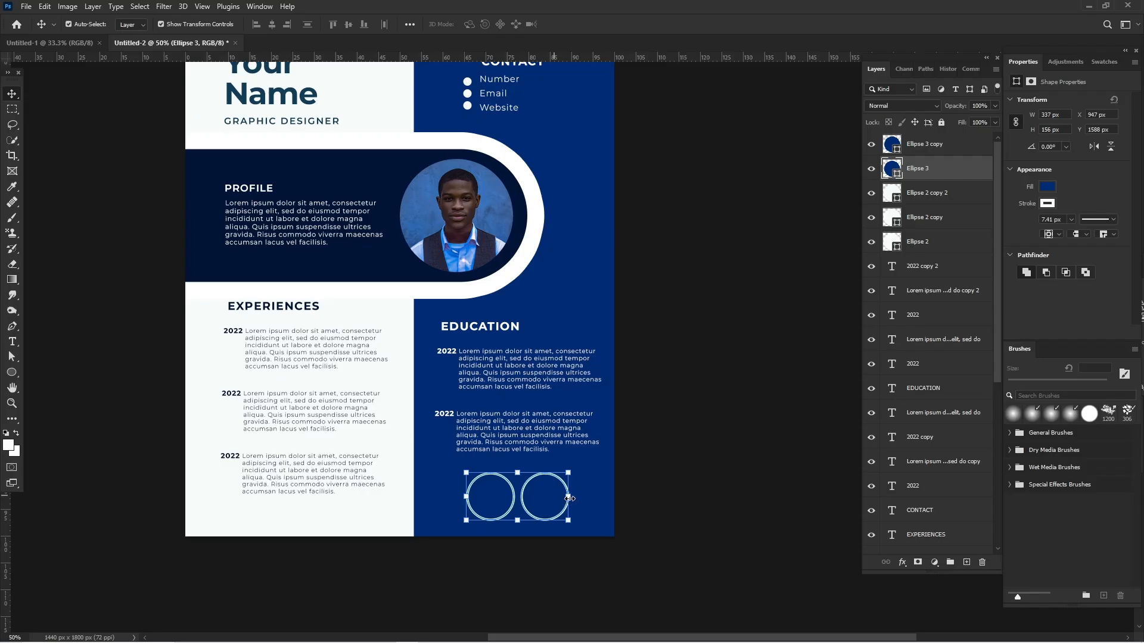
drag(569, 499, 562, 498)
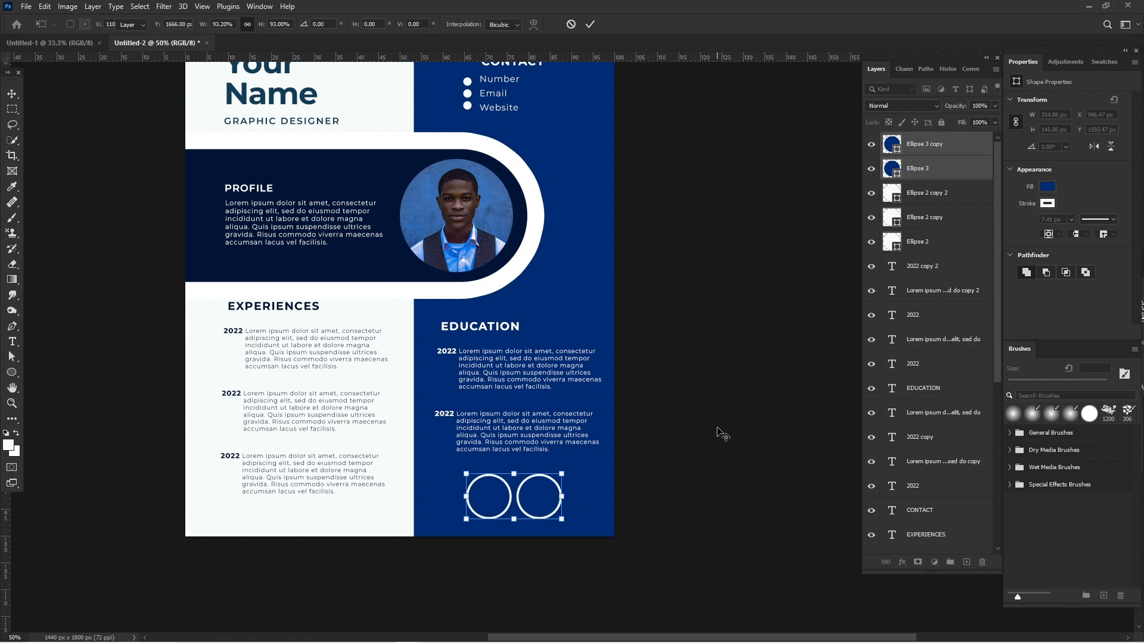
key(Return)
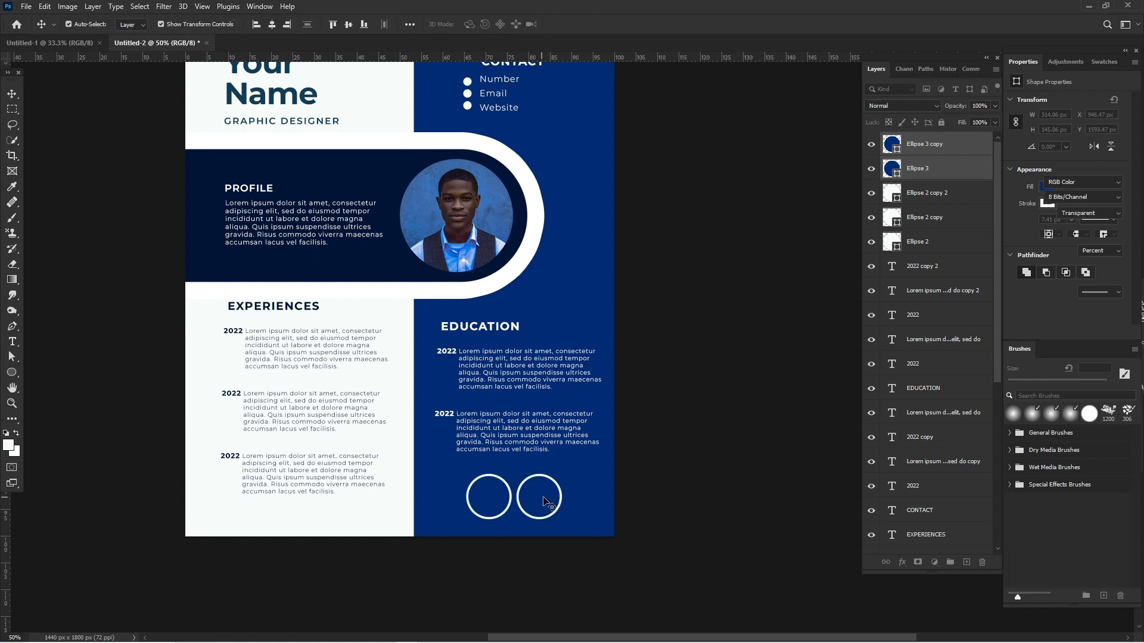
drag(544, 502, 555, 502)
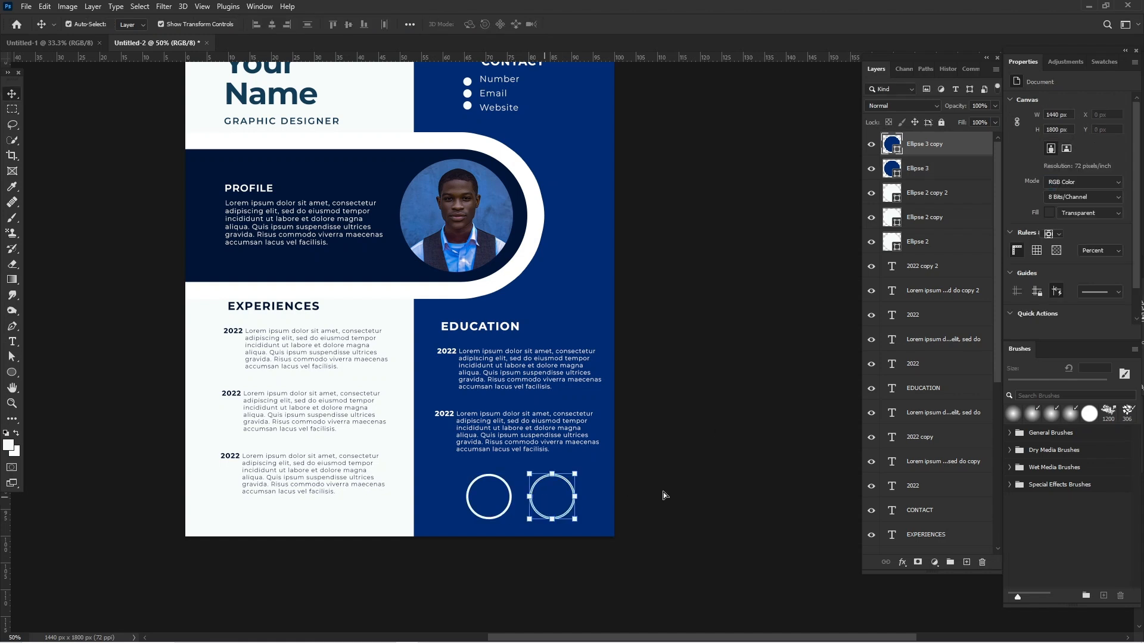
click(663, 492)
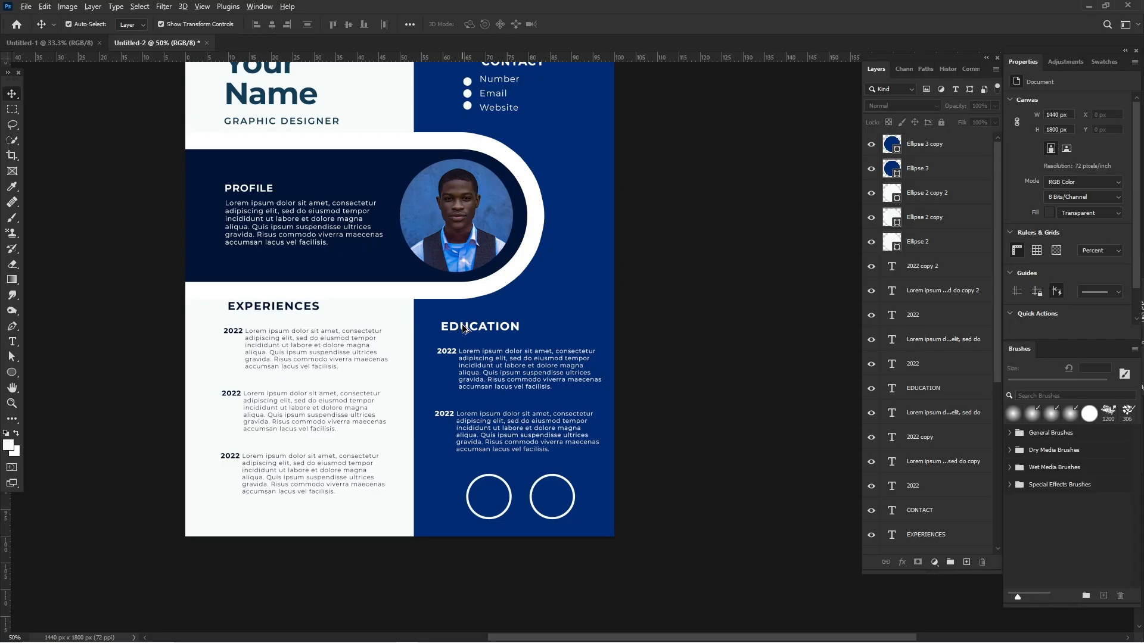
Duplicate the "EDUCATION" heading to just above the two circles and replace the copy's text with "EXPERTISE".
drag(464, 328, 465, 468)
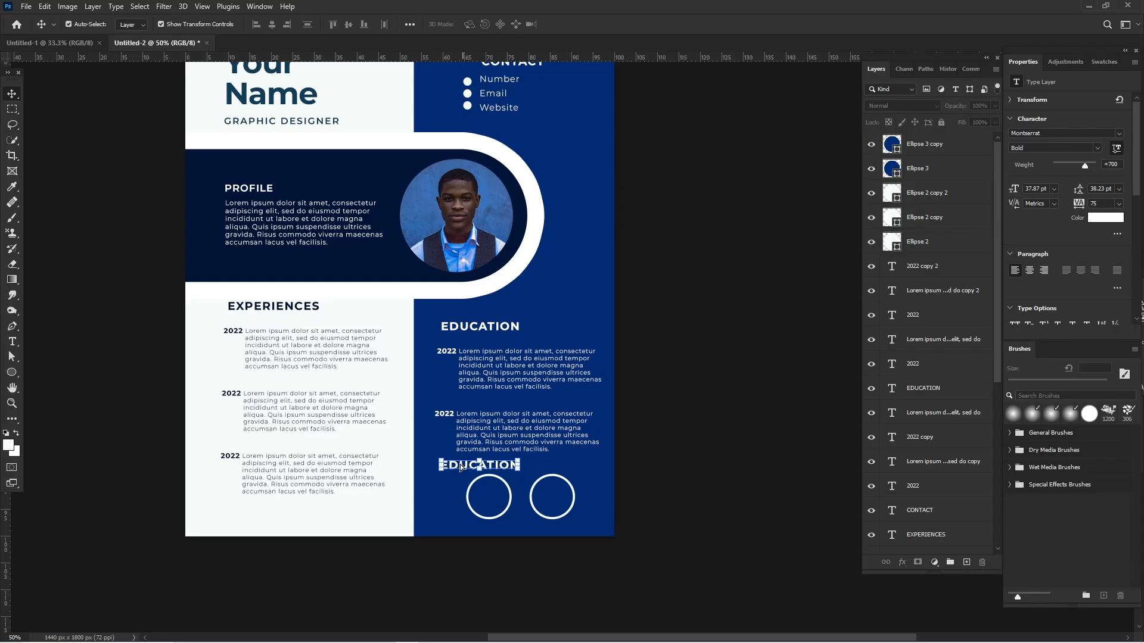
click(461, 467)
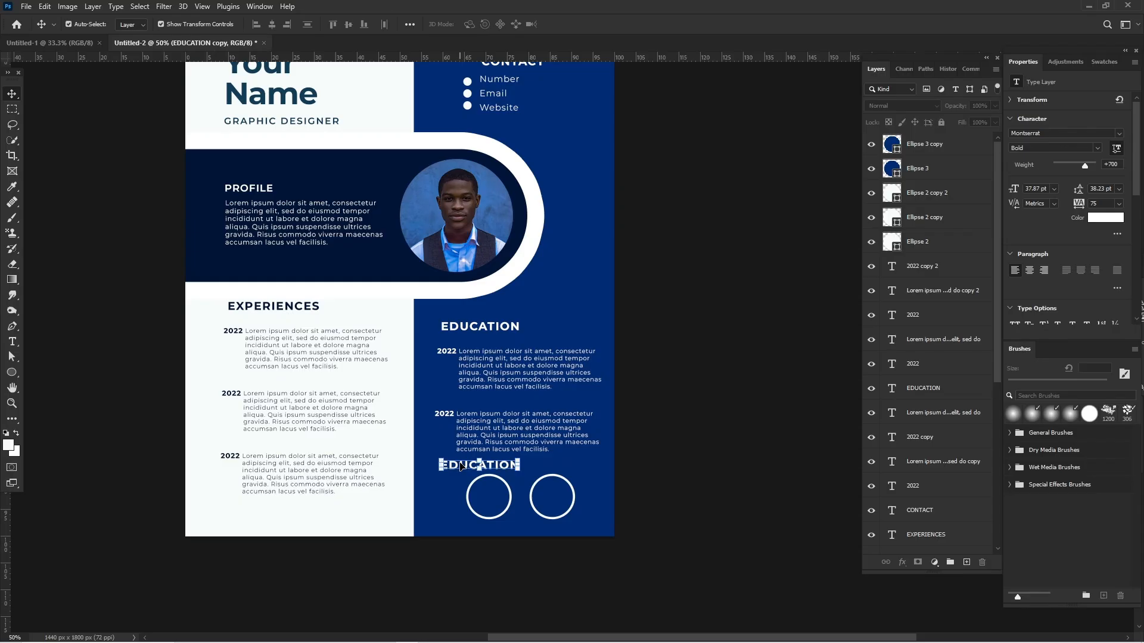
double_click(460, 466)
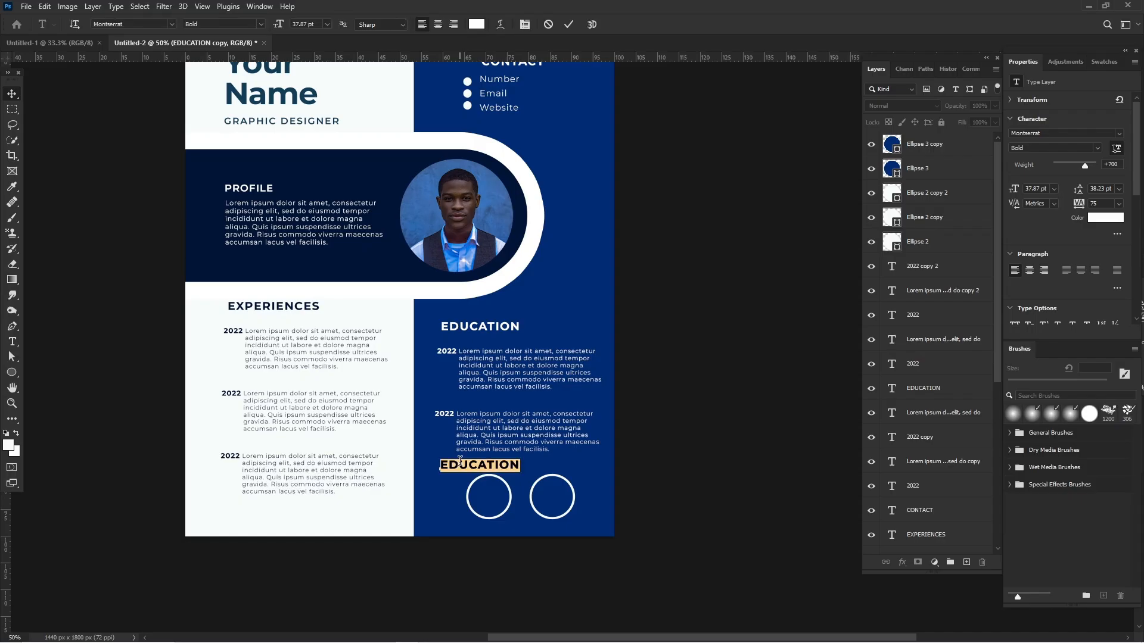
click(460, 460)
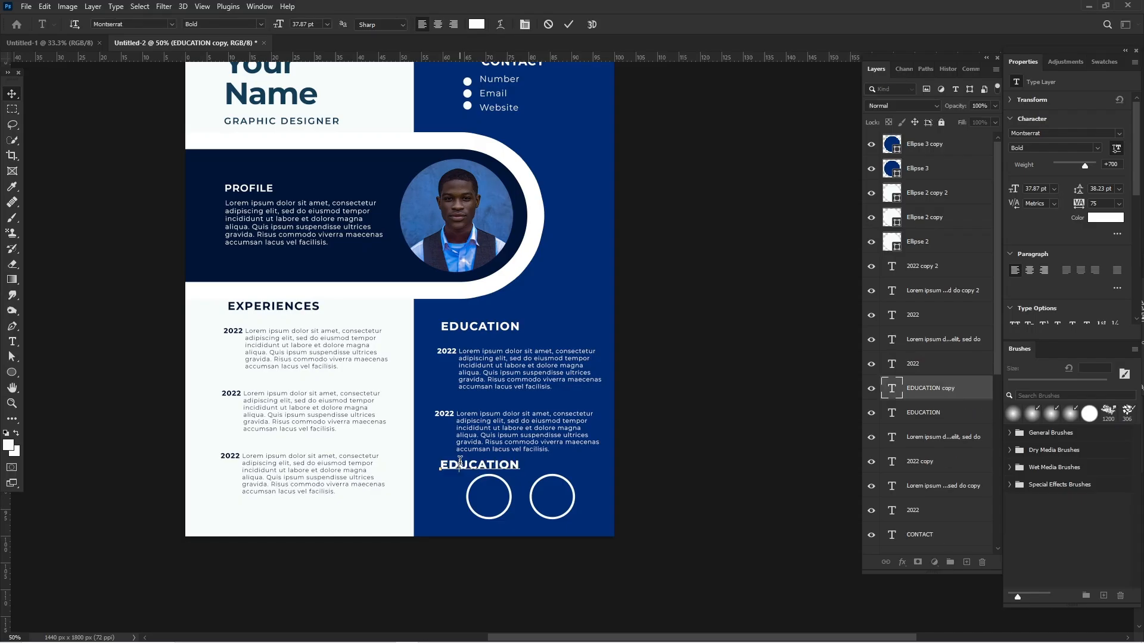
double_click(461, 461)
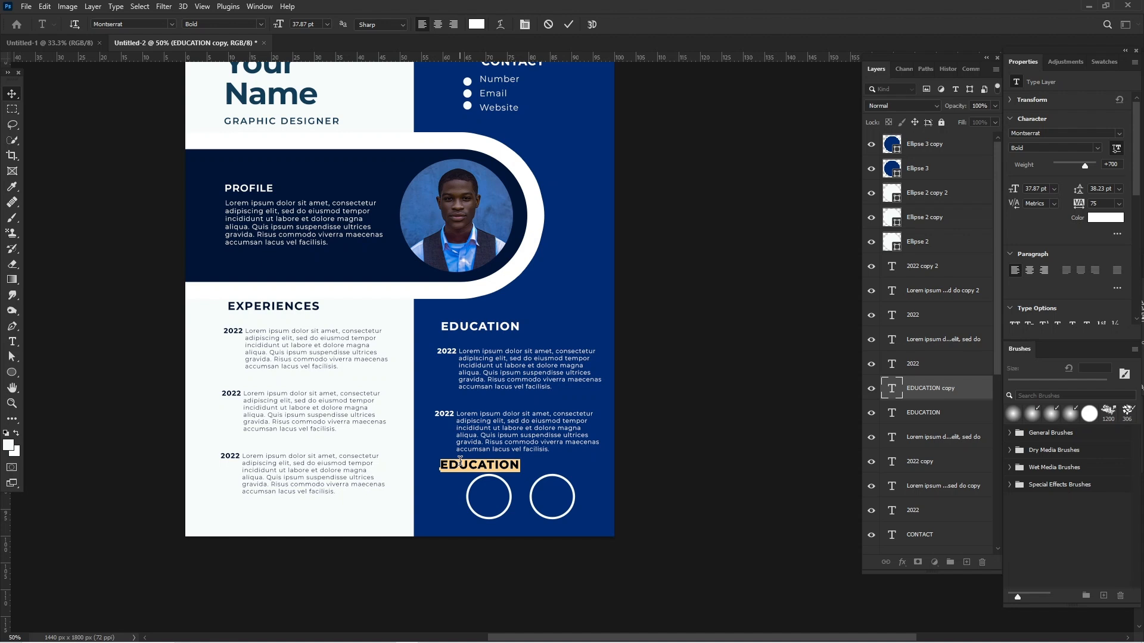
click(460, 460)
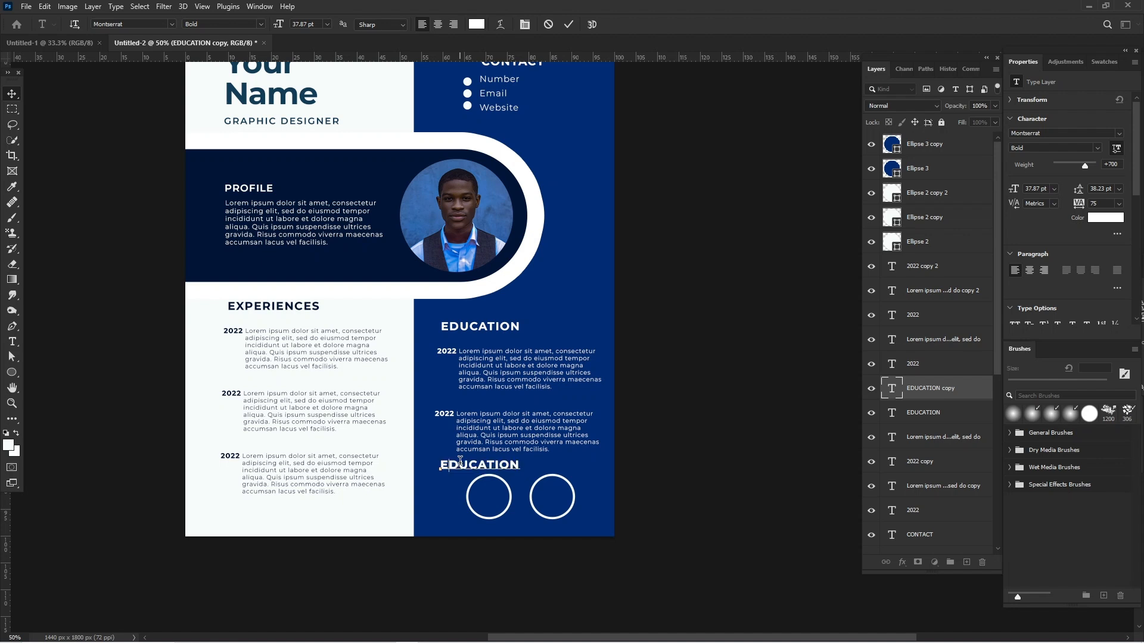
key(ctrl+a)
text(EXPERTISE)
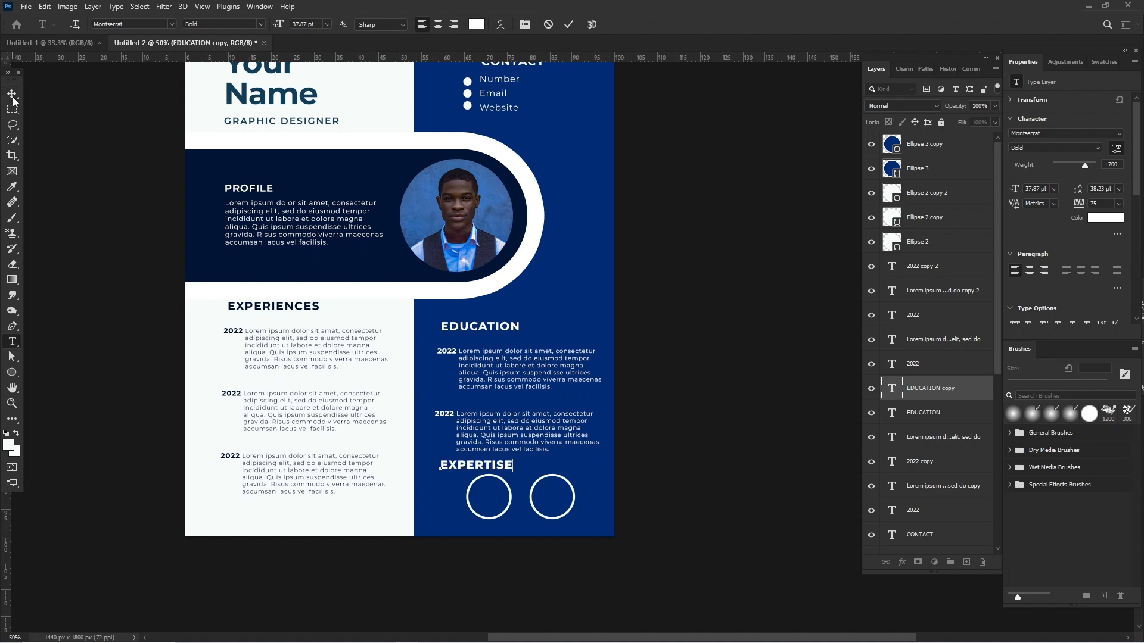
click(12, 94)
Nudge the "EDUCATION" heading, its two 2022 entries and the "EXPERTISE" heading slightly upward together.
shift+click(946, 220)
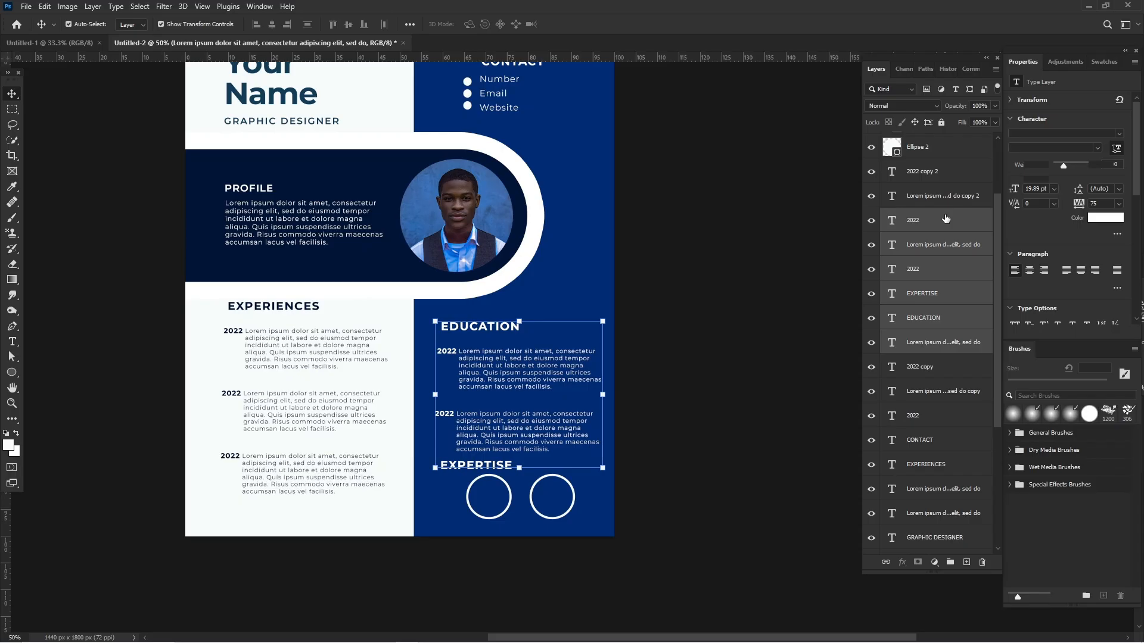
key(Up)
key(Up)
key(Up)
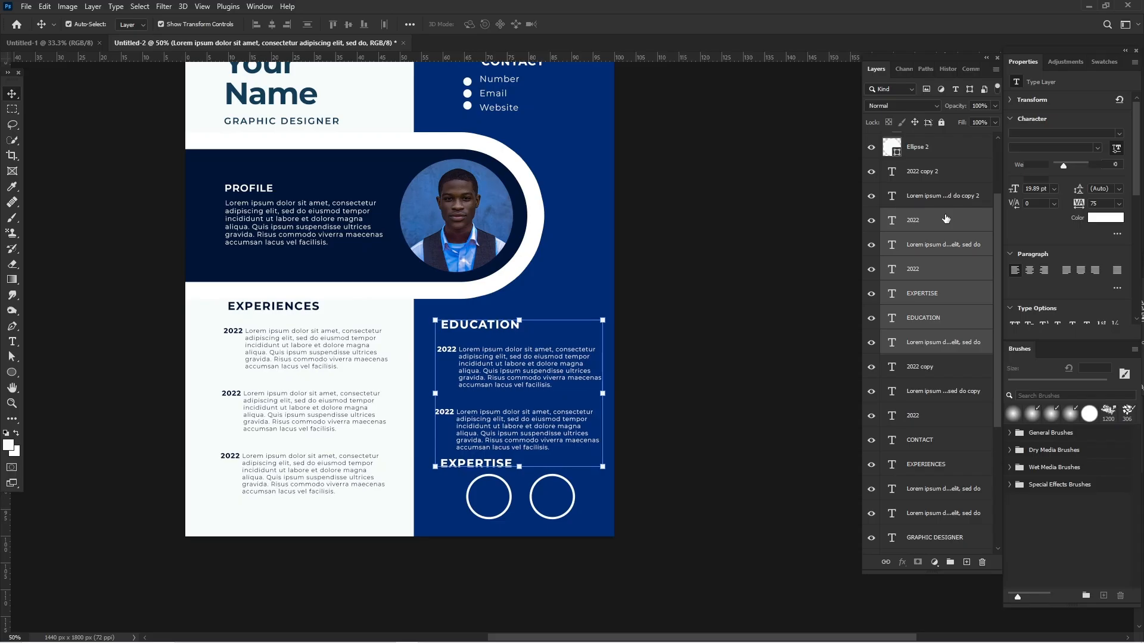
key(Up)
key(Up)
key(Up)
key(Up)
key(Up)
key(Up)
key(Up)
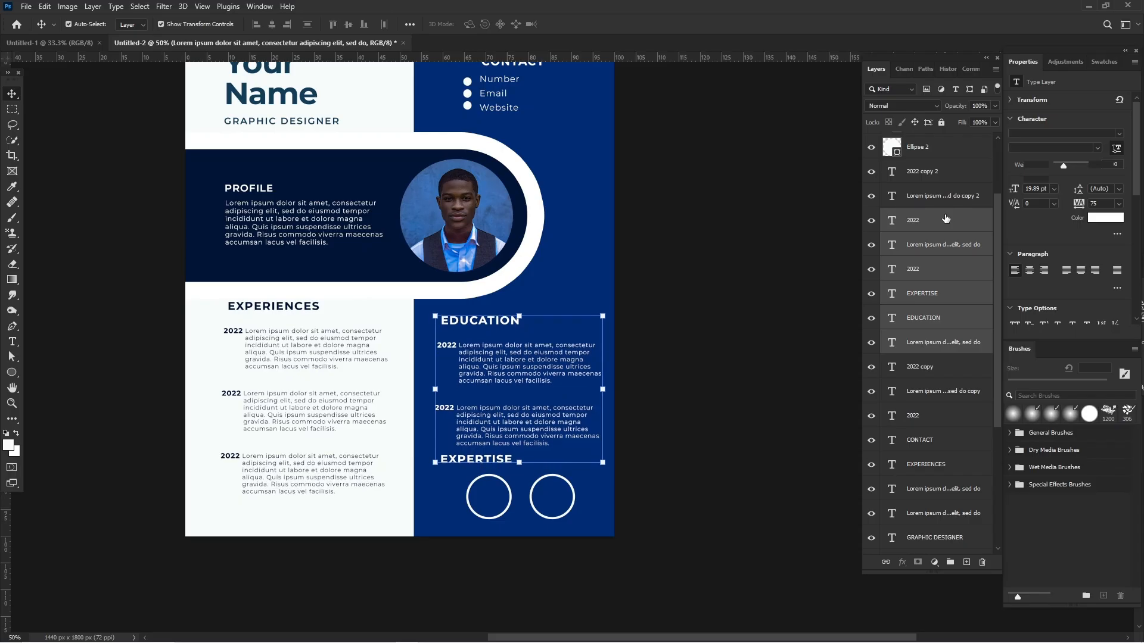
key(Up)
key(Up)
key(Up)
key(Up)
key(Up)
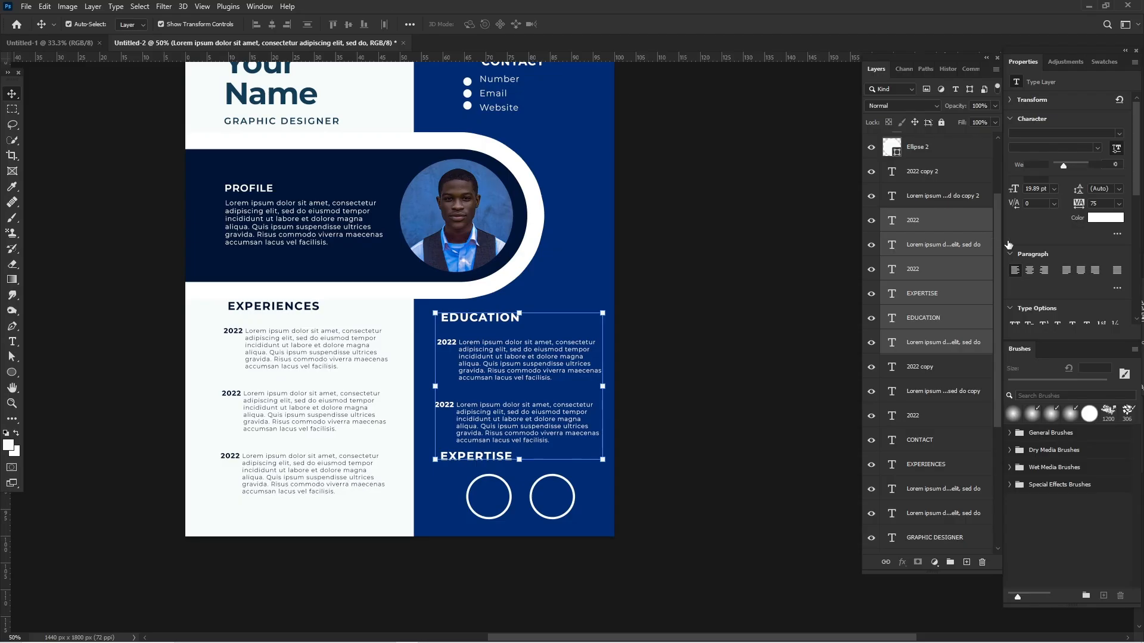
click(792, 206)
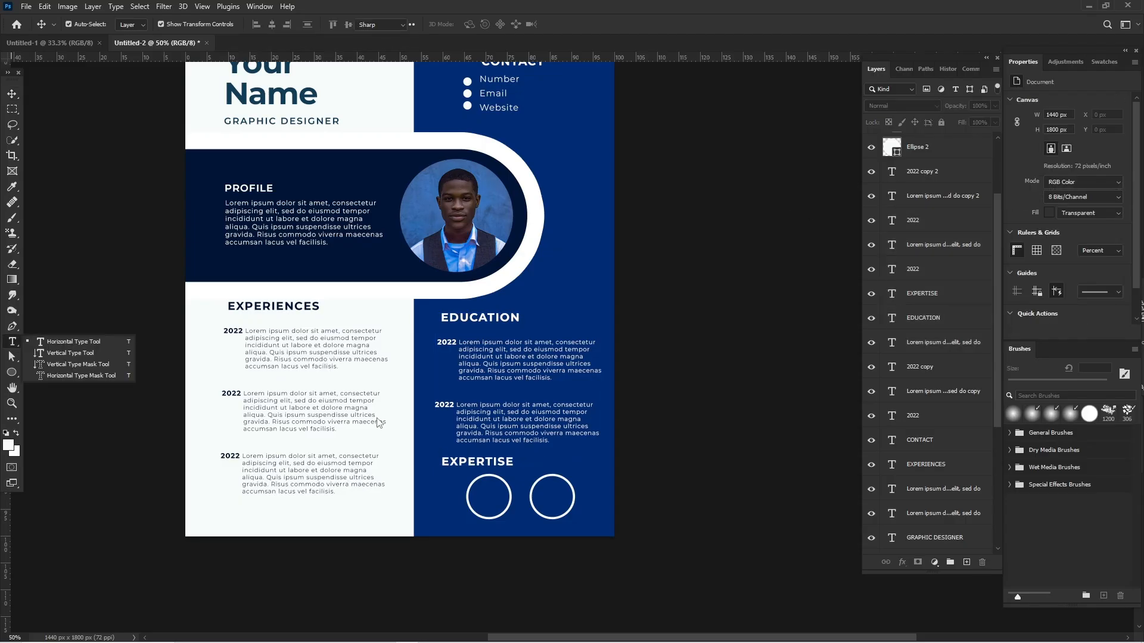
Add the text "Graphic Designer" on two lines over the first circle below the "EXPERTISE" heading.
key(t)
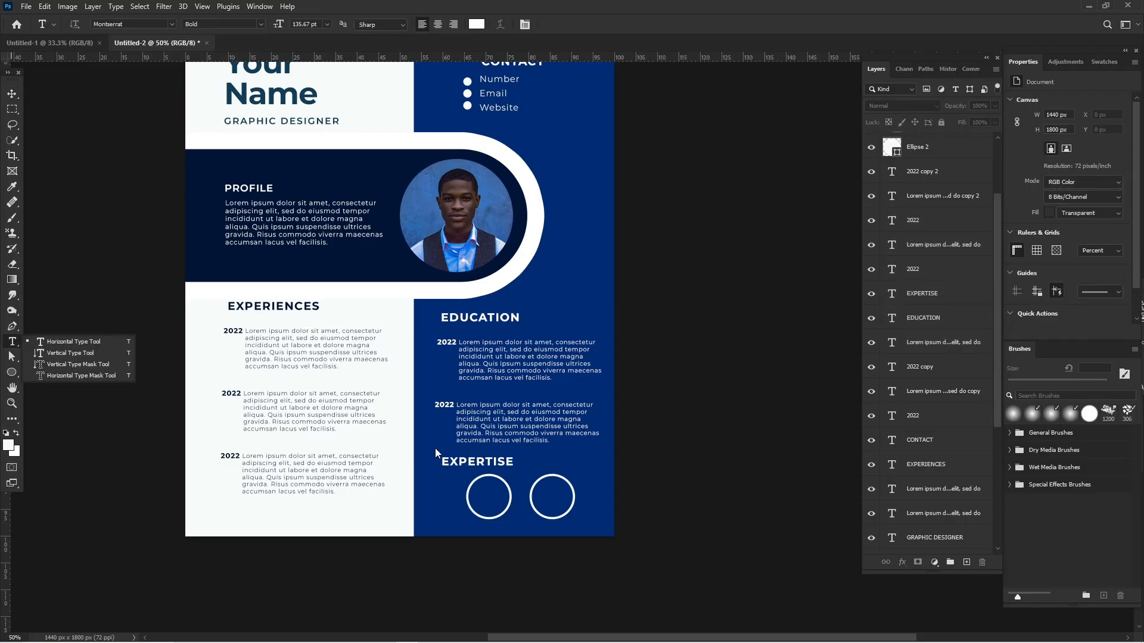
key(ctrl+plus)
key(ctrl+plus)
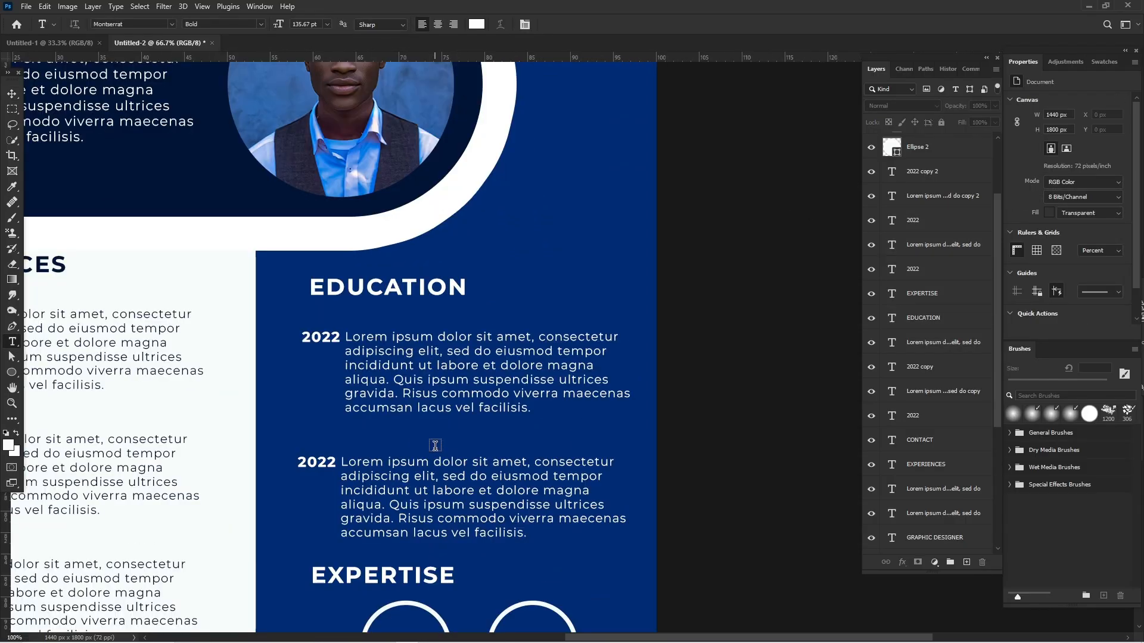
scroll(434, 441, down, 4)
scroll(428, 410, down, 2)
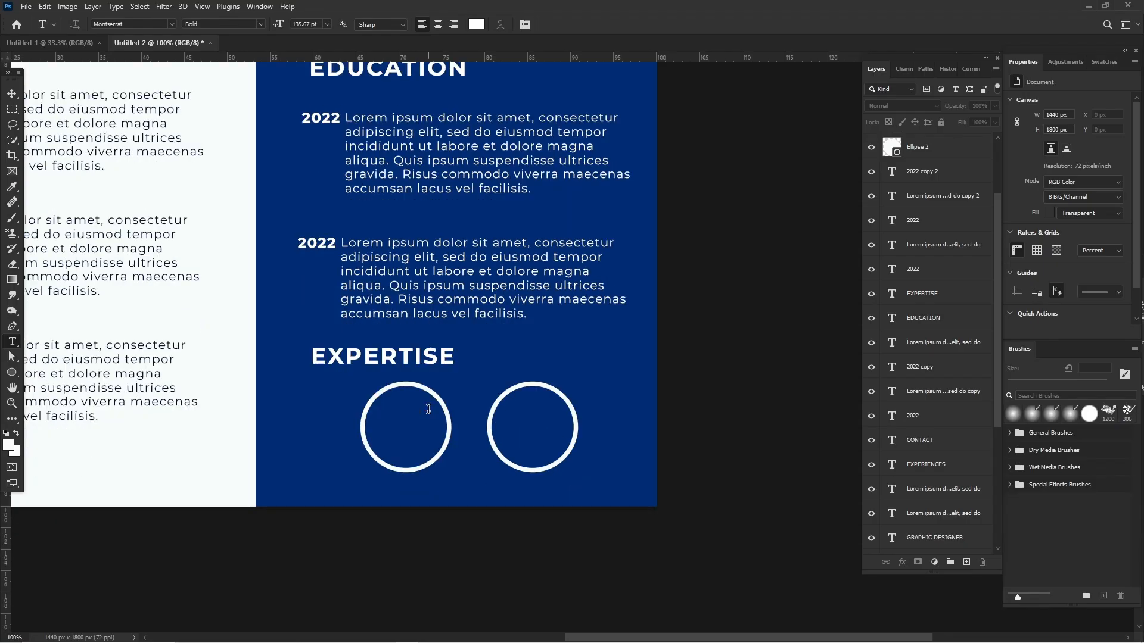
click(389, 424)
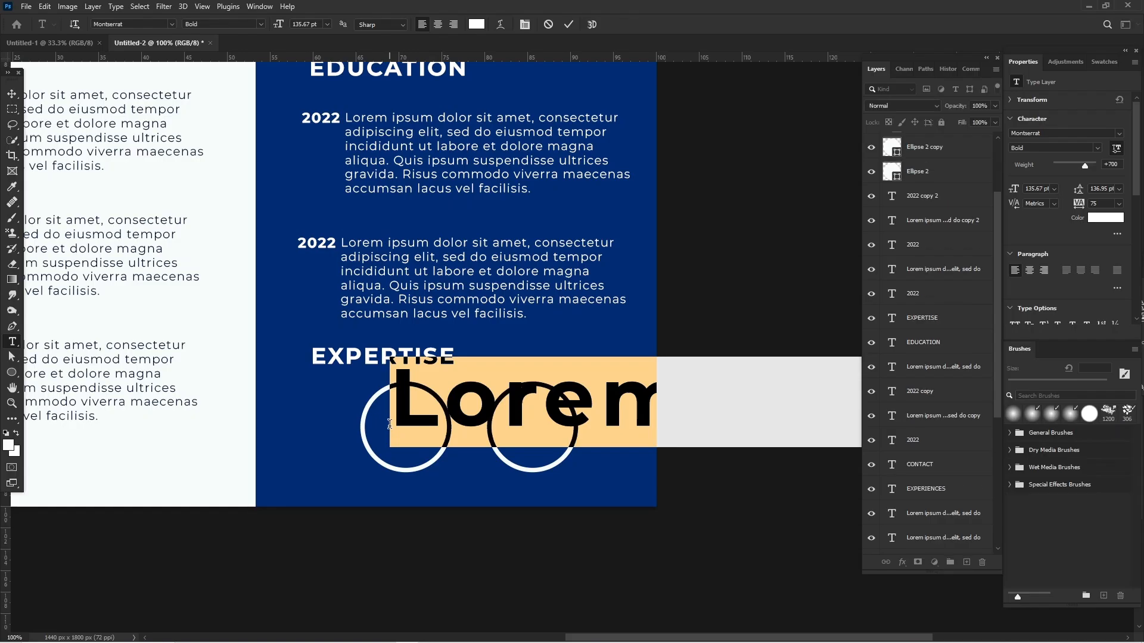
text(P)
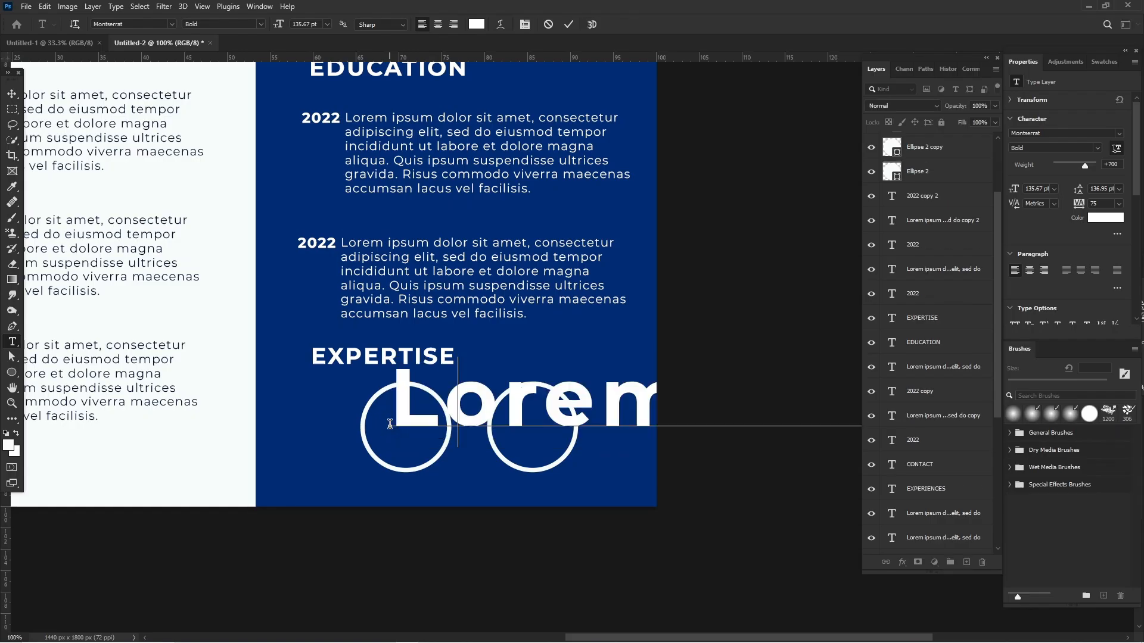
text(raphi)
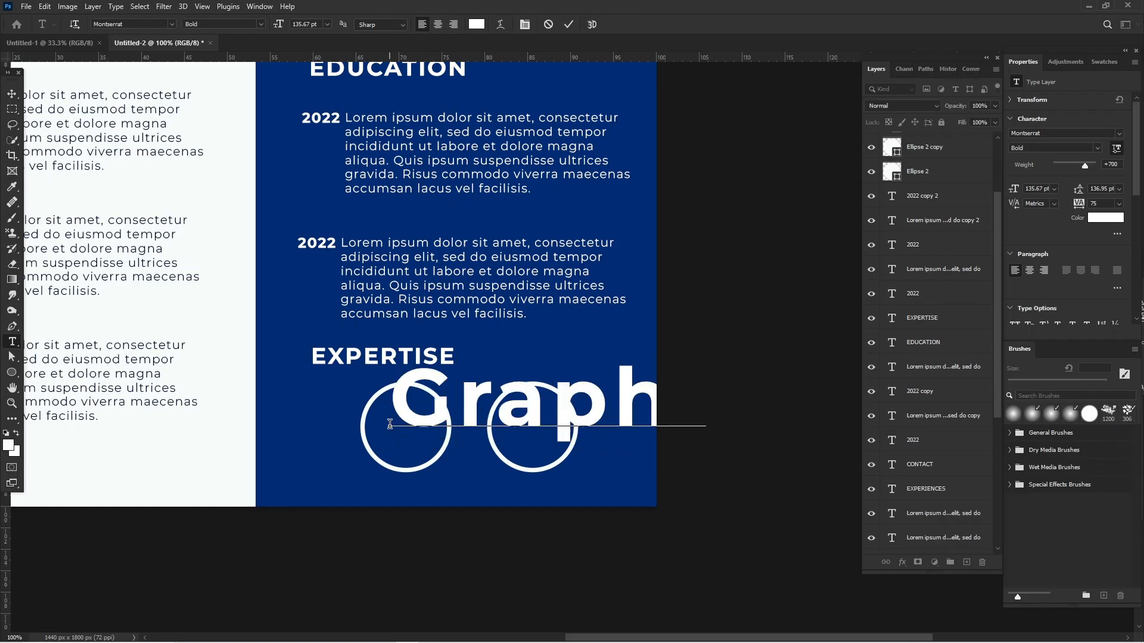
text(c)
key(Return)
text(Des)
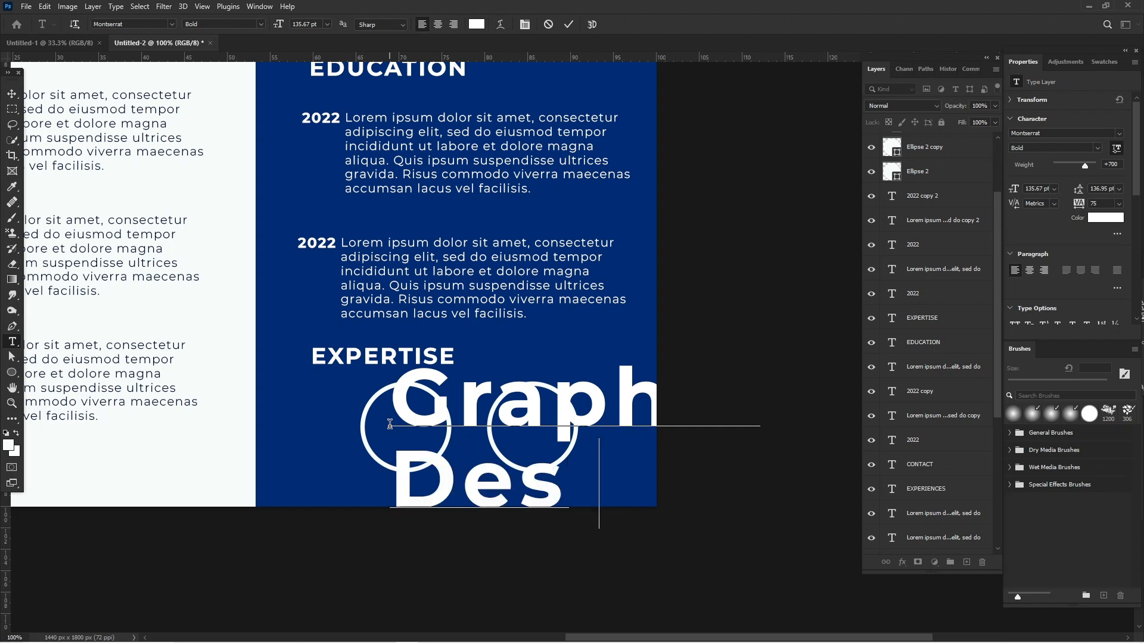
text(igner)
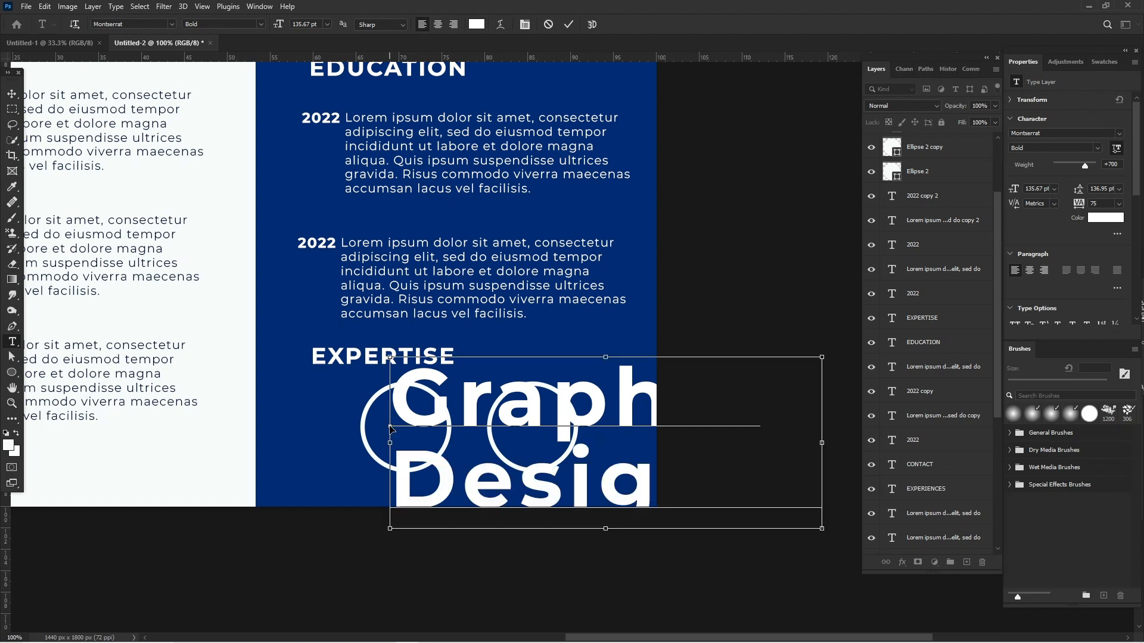
Set the whole "Graphic Designer" text to Medium weight at 36 pt.
key(ctrl+a)
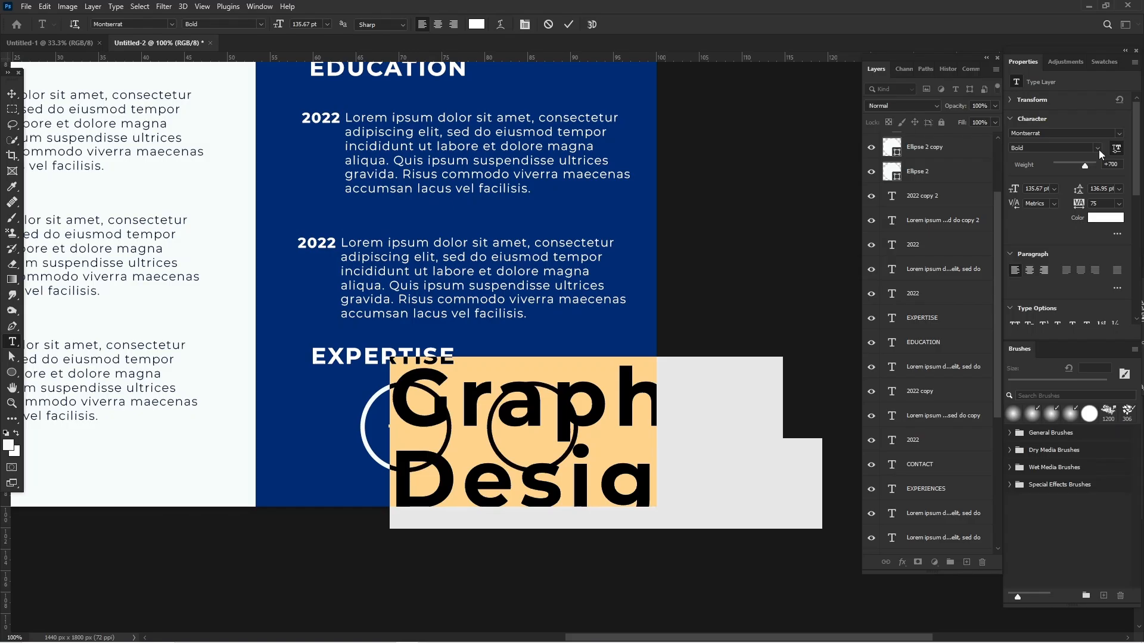
click(1100, 154)
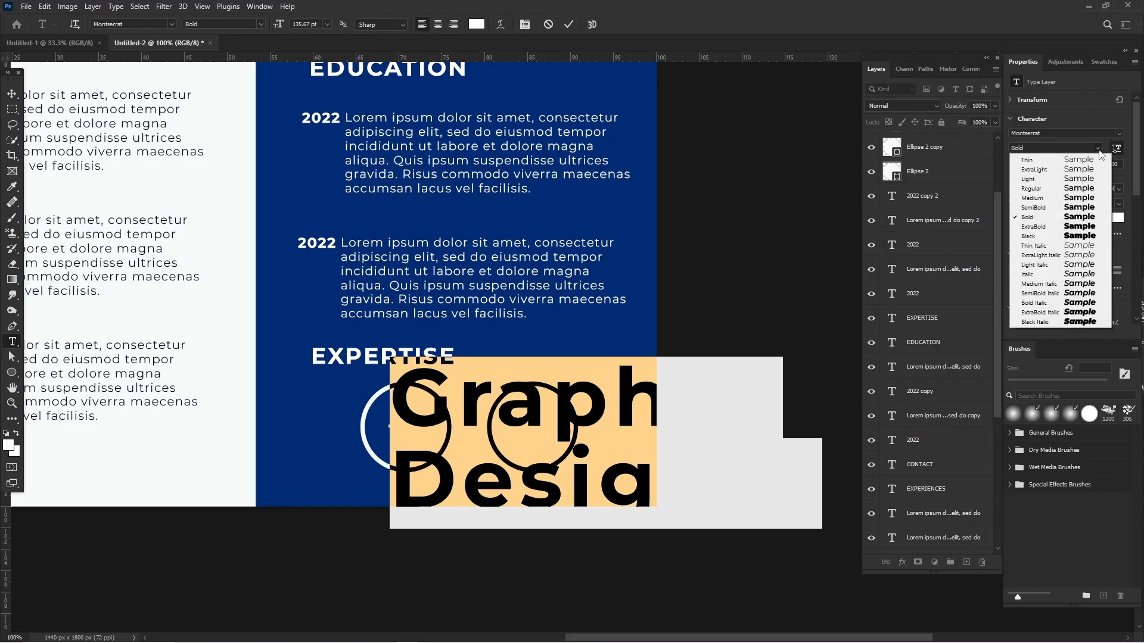
click(1083, 199)
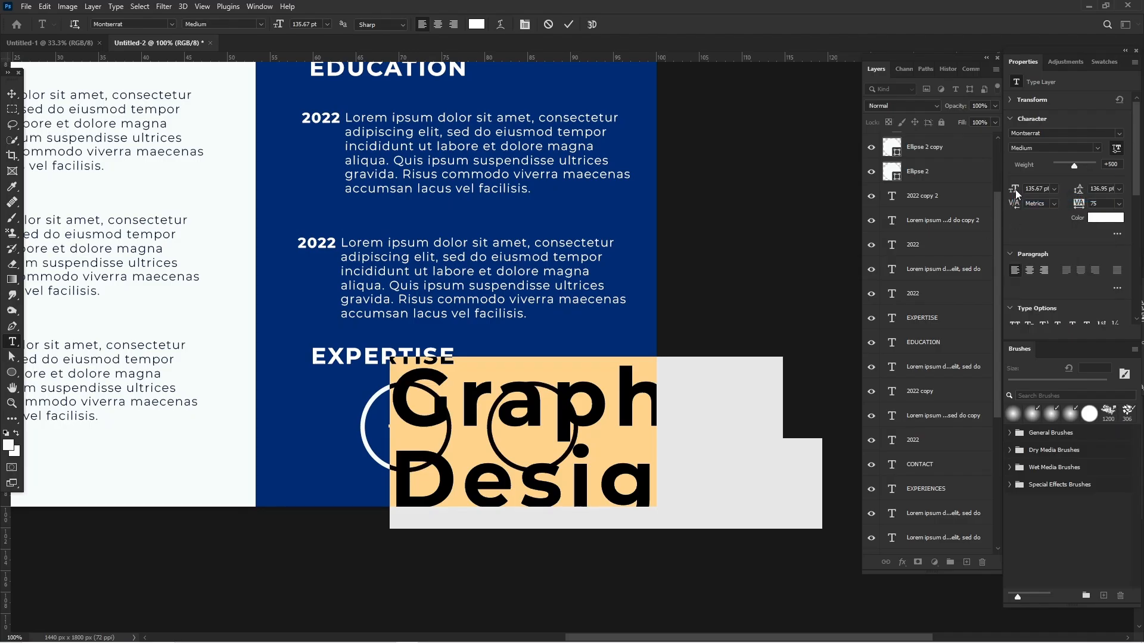
drag(1015, 190, 1001, 192)
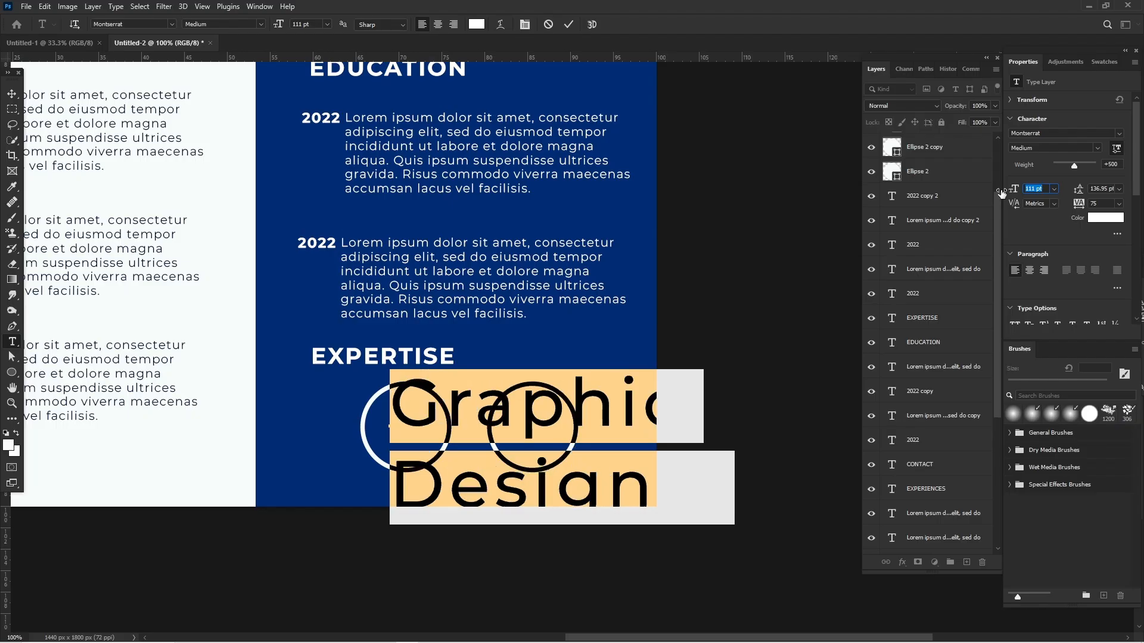
drag(1001, 191, 968, 203)
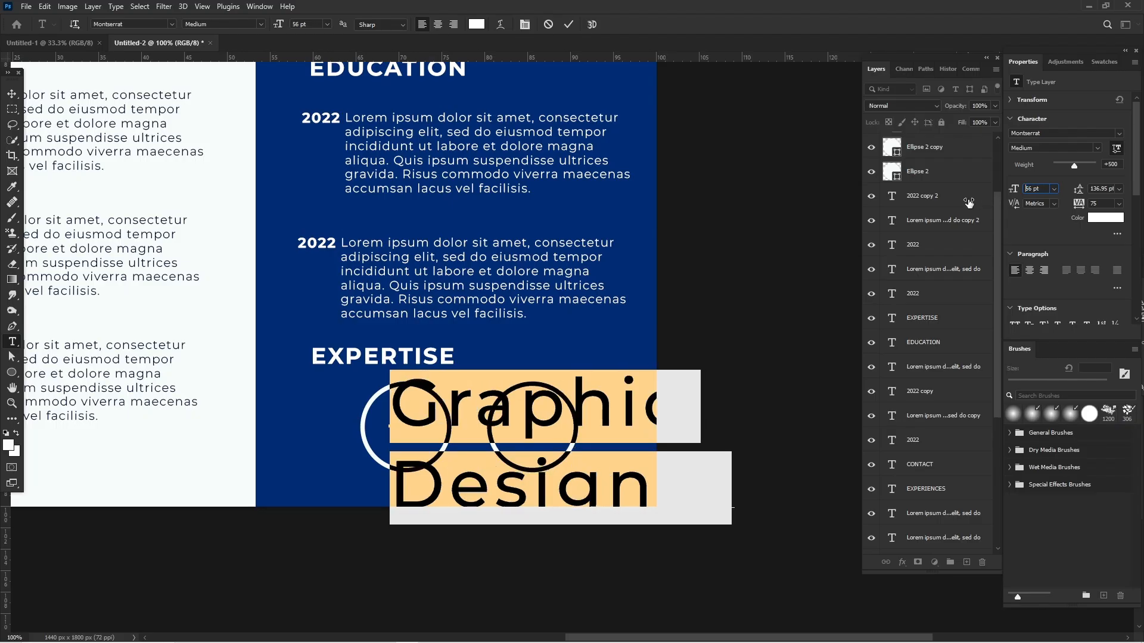
text(36)
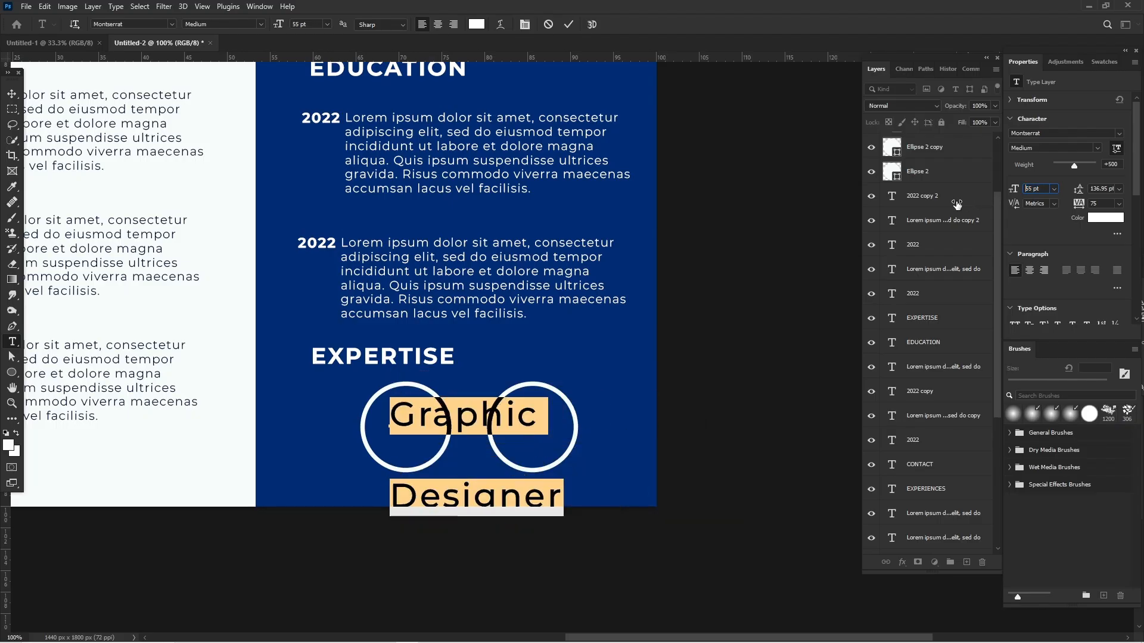
key(Return)
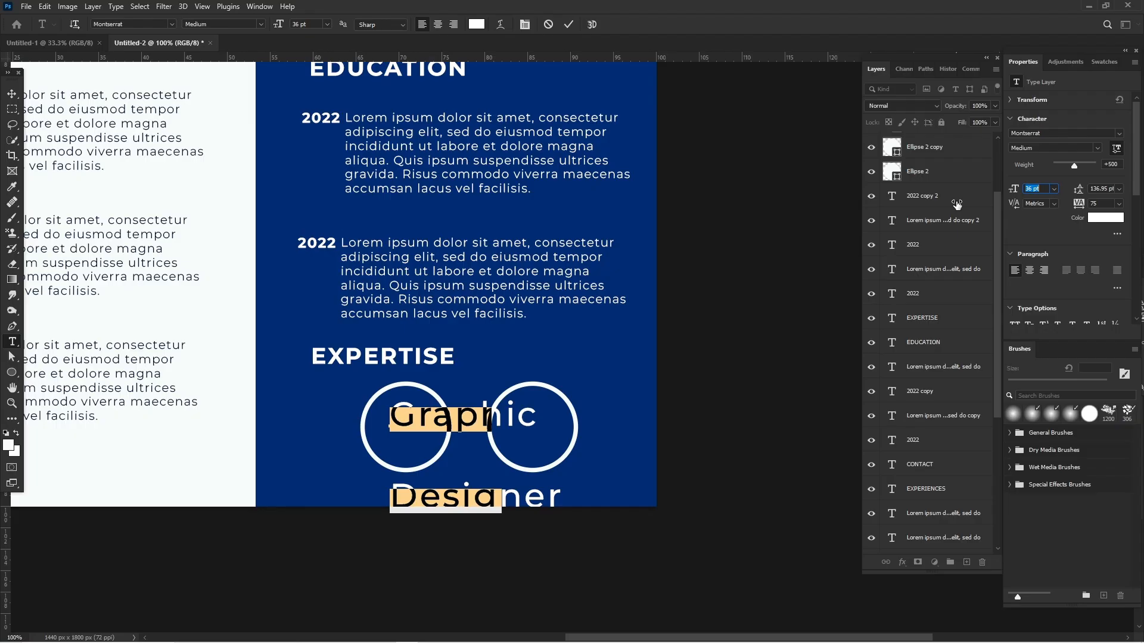
Center-align the two "Graphic Designer" lines with Auto leading and reduce the font size to 24 pt.
click(1028, 269)
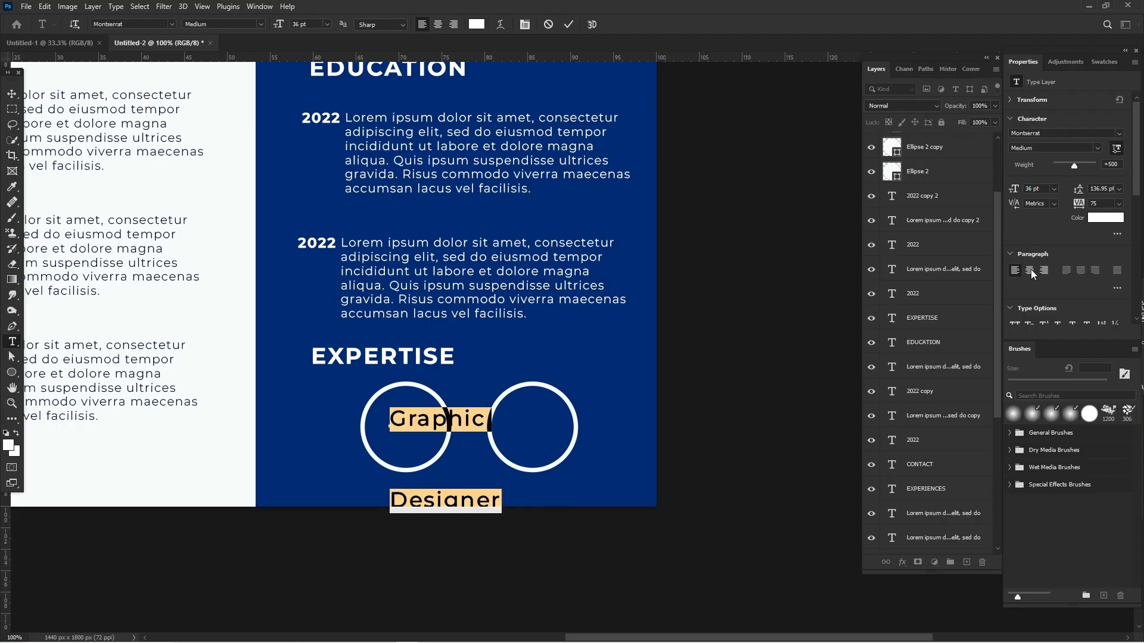
click(1120, 189)
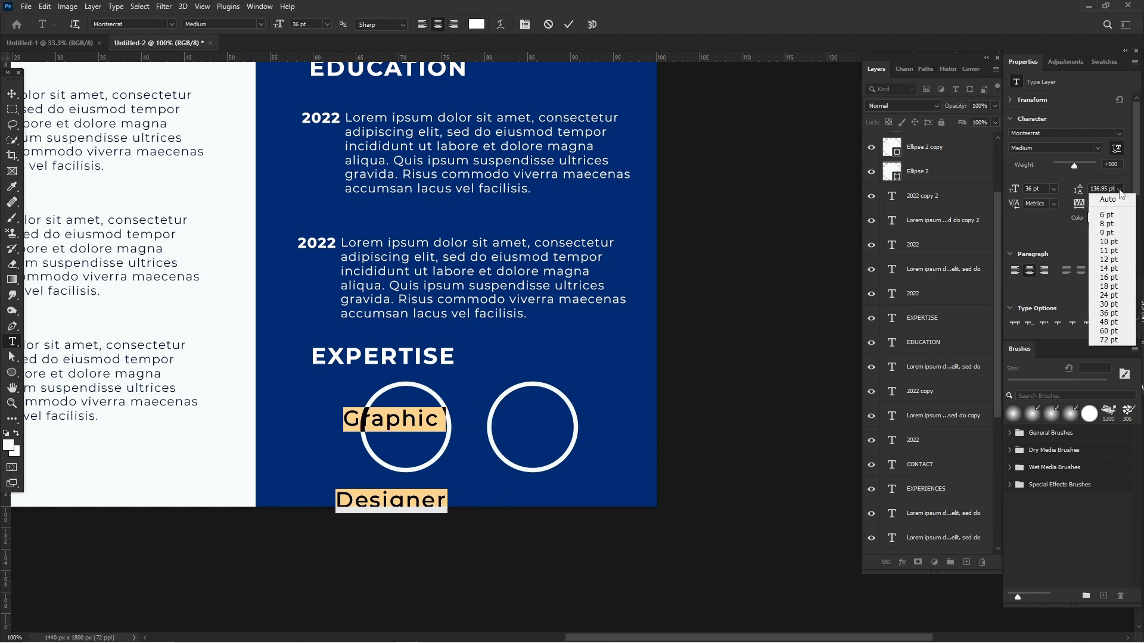
click(1117, 201)
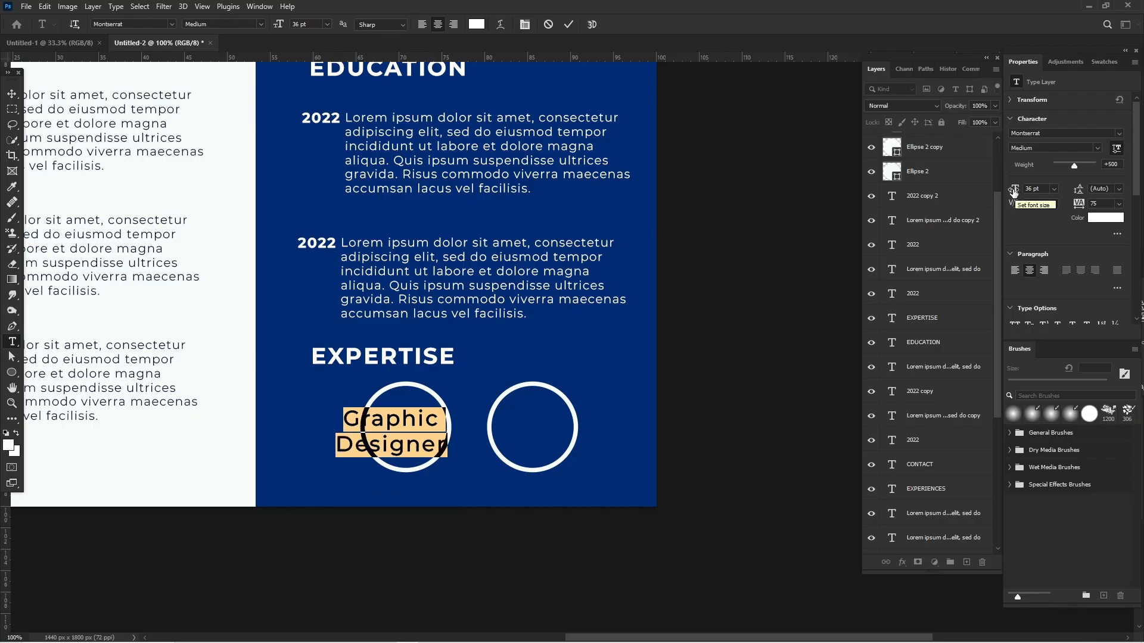
drag(1005, 192, 1006, 191)
Move the "Graphic Designer" text into the middle of the first circle and commit it.
click(309, 520)
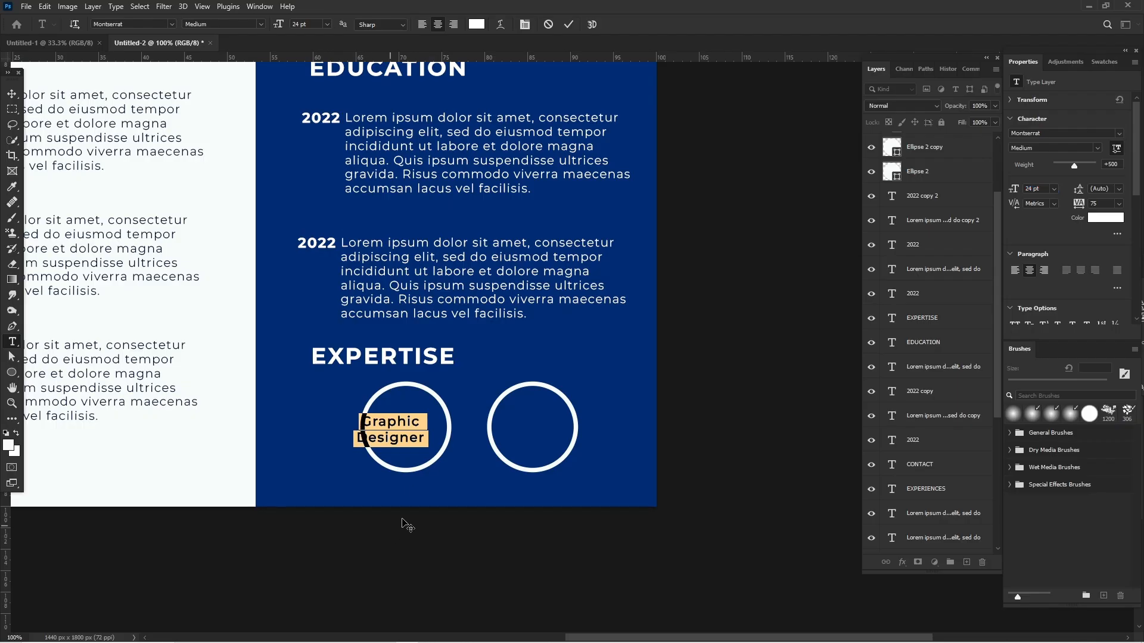
drag(407, 518, 405, 516)
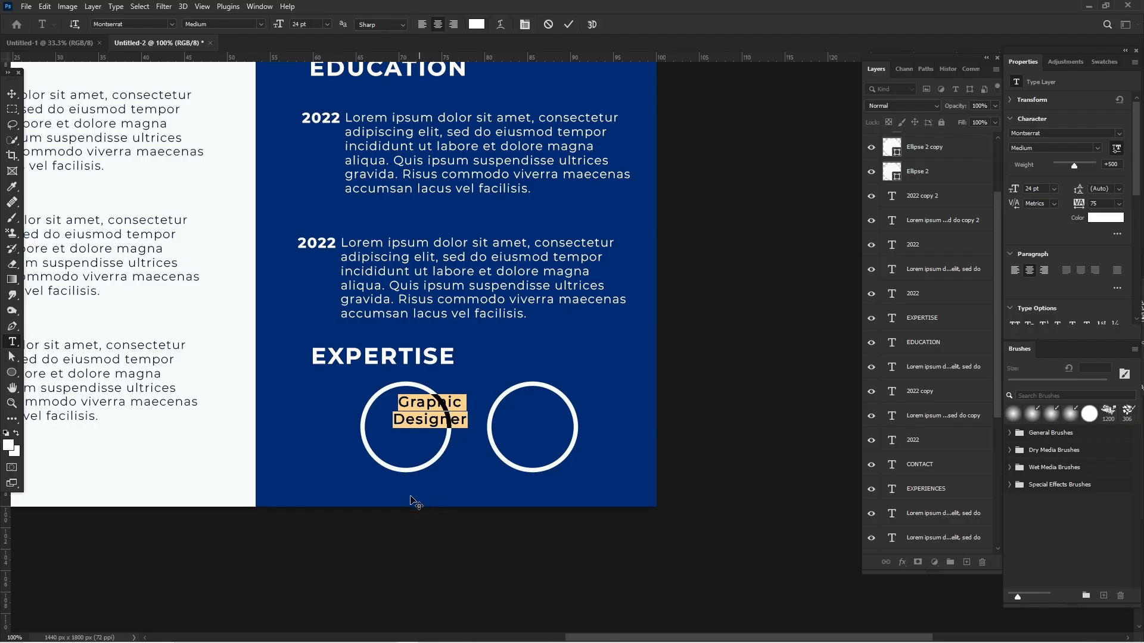
drag(405, 499, 402, 501)
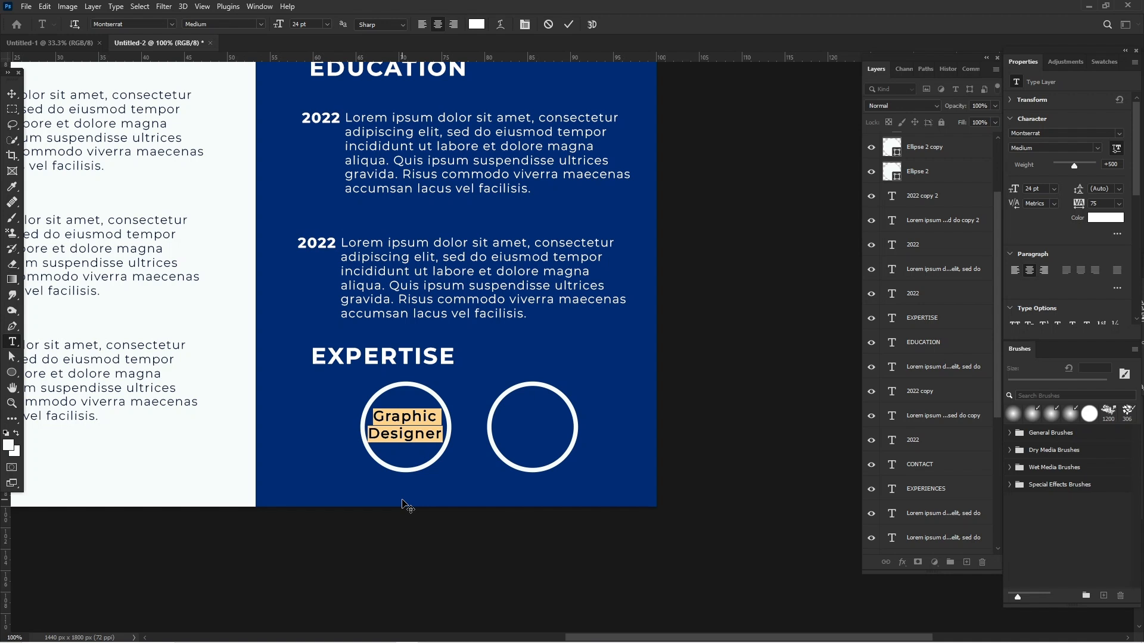
click(14, 94)
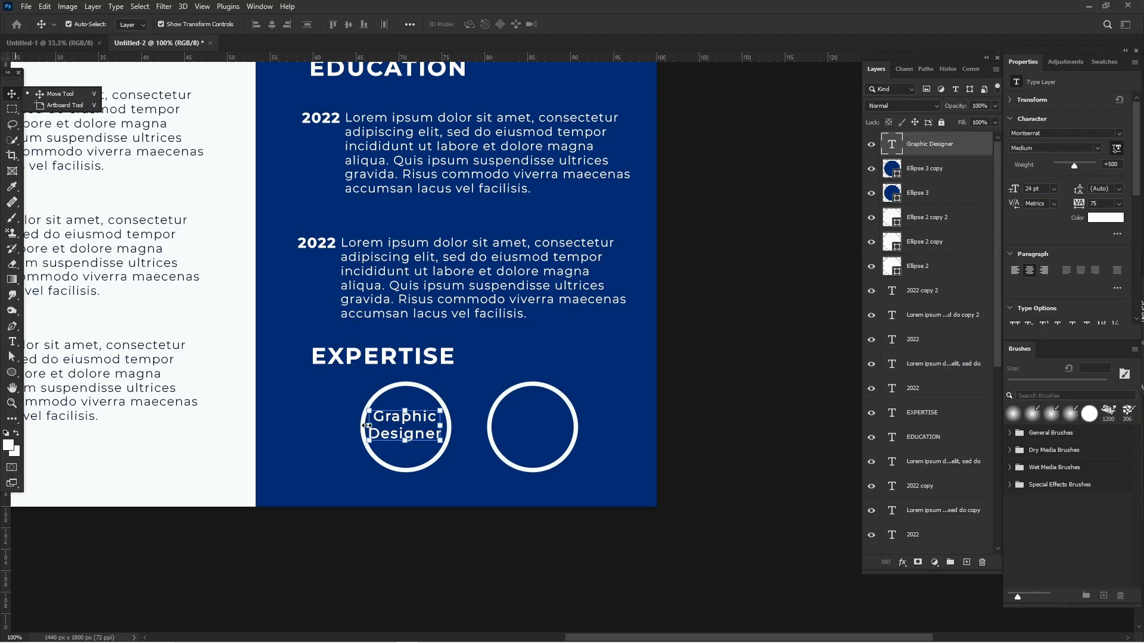
Scale the "Graphic Designer" text down to about 79% and recenter it inside the first circle.
key(ctrl+t)
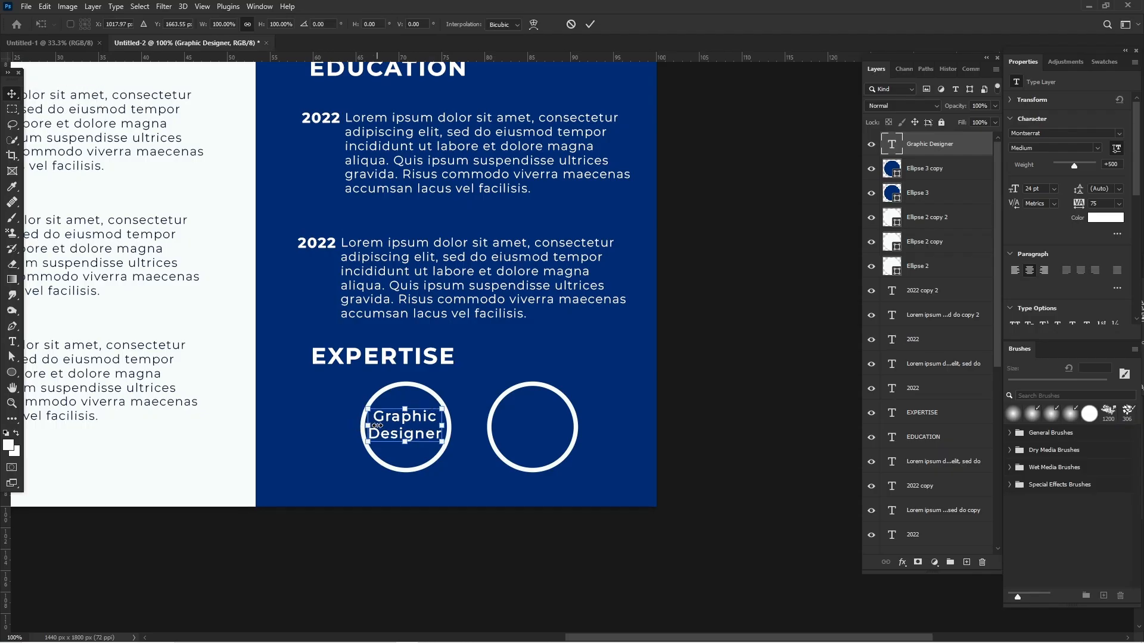
drag(377, 426, 378, 425)
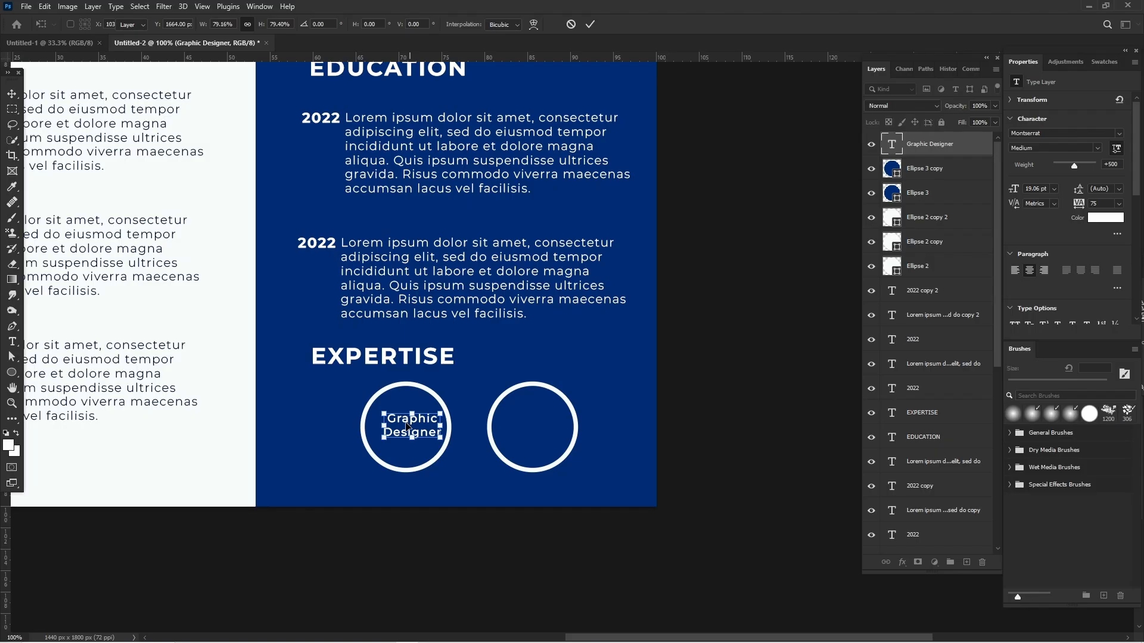
key(Return)
drag(415, 427, 408, 427)
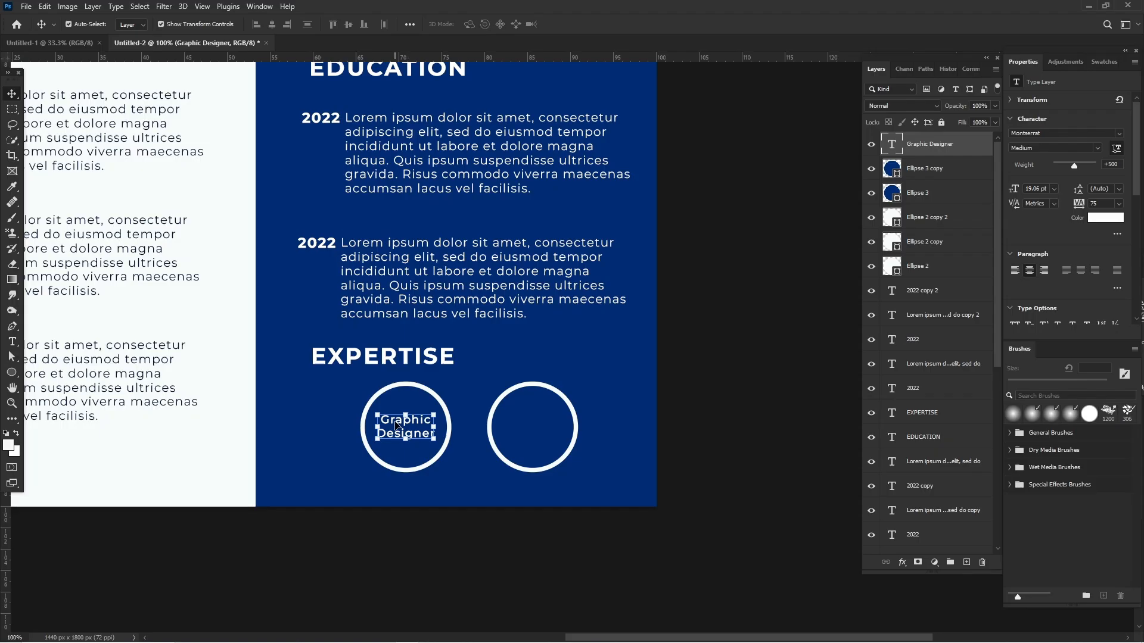
Duplicate the "Graphic Designer" text into the second circle and replace the copy's text with "Motion Graphics" on two lines.
drag(397, 425, 527, 424)
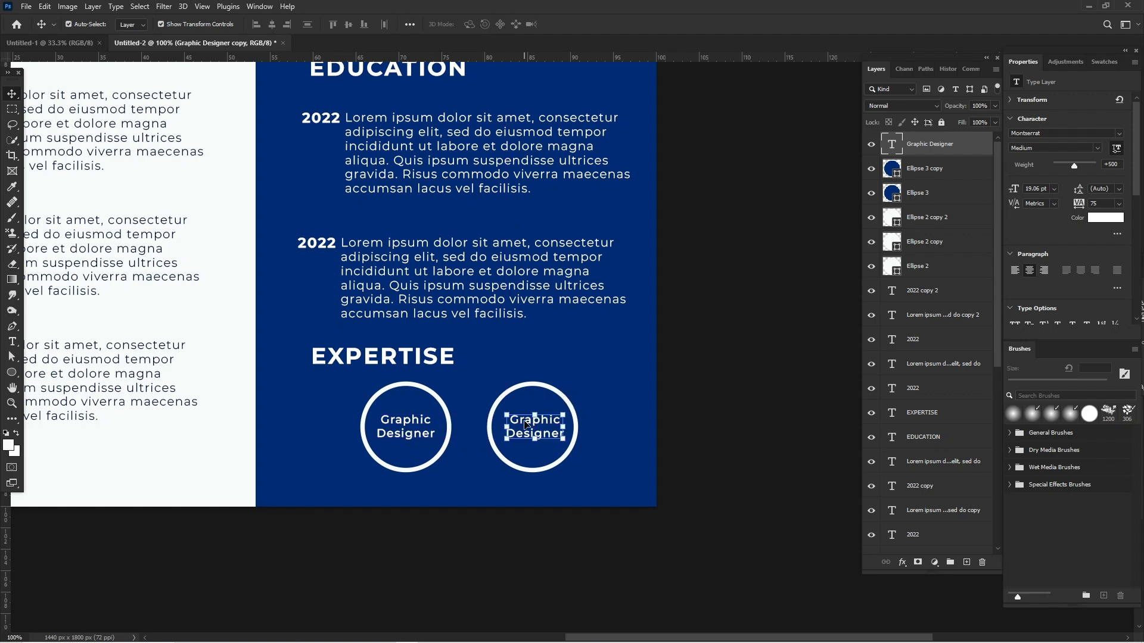
double_click(526, 424)
double_click(524, 424)
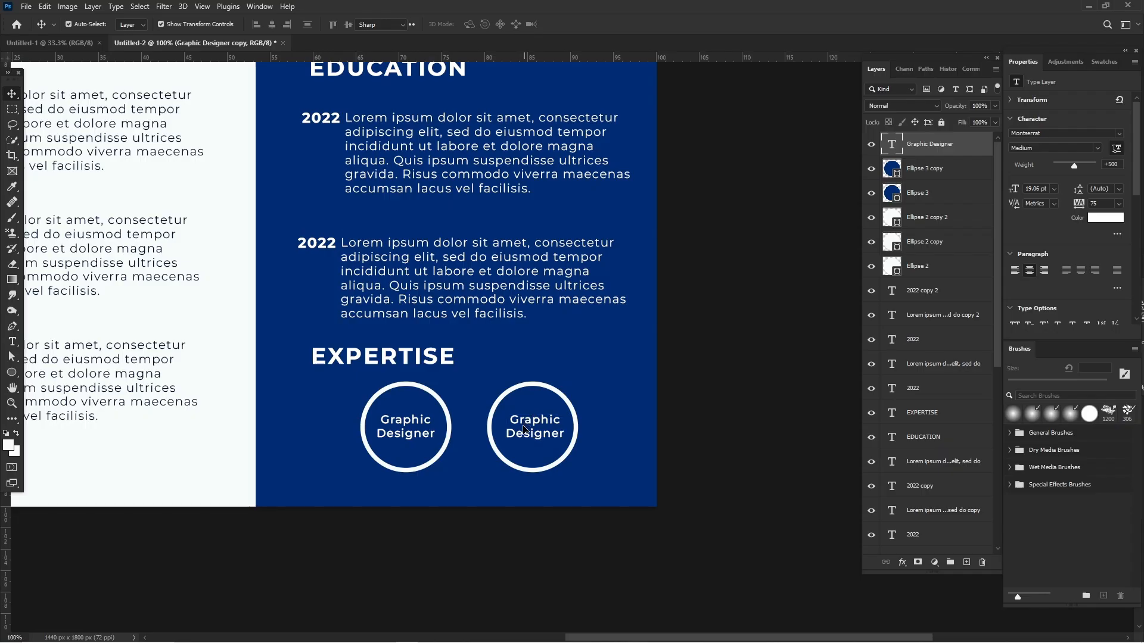
double_click(525, 427)
key(ctrl+a)
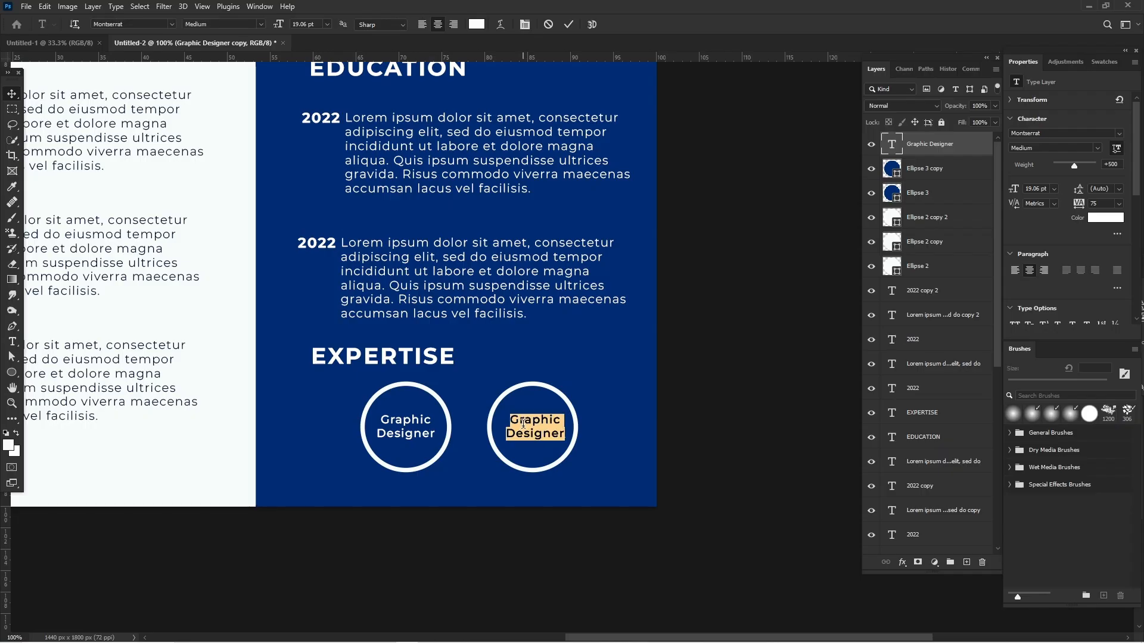
text(Mo)
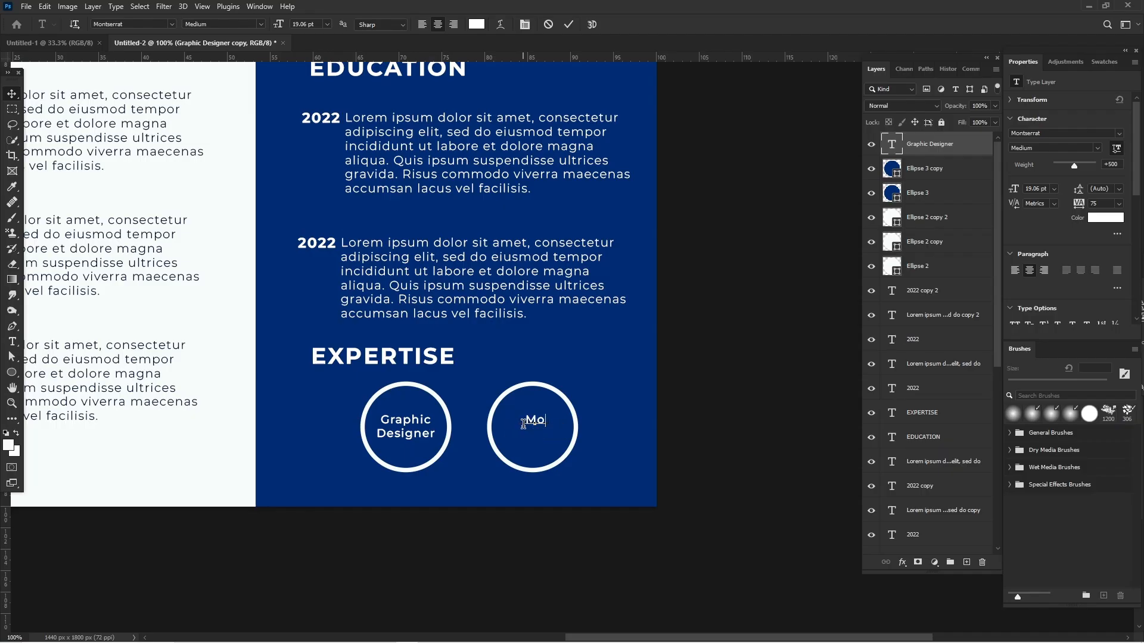
text(tion)
key(Return)
text(Gr)
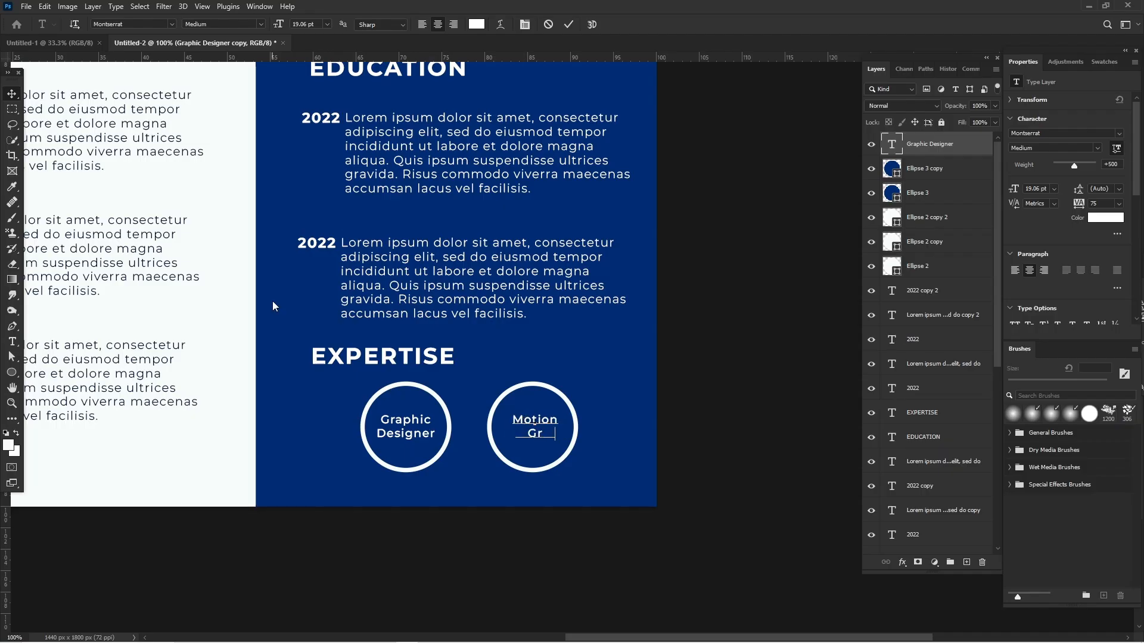
text(aphics)
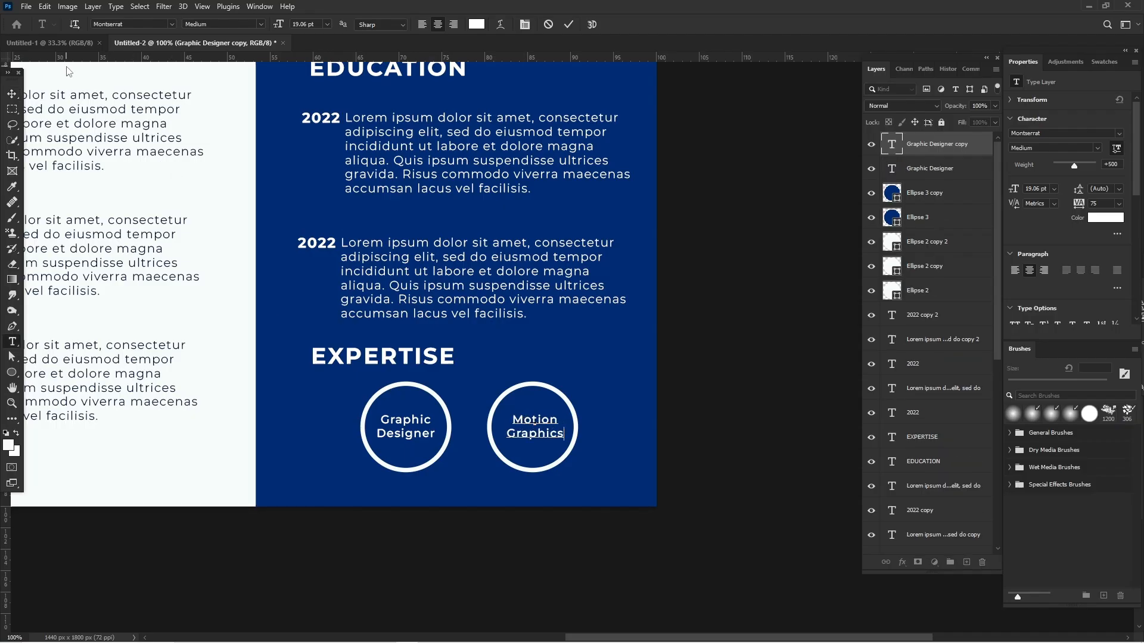
click(12, 94)
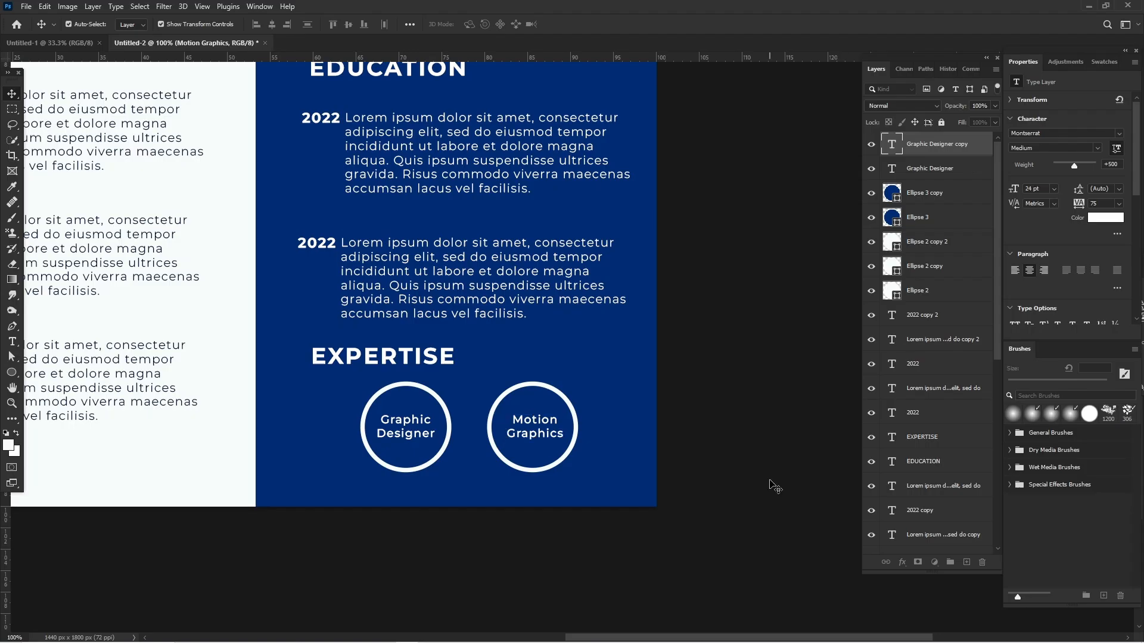
Review the overall layout of the whole flyer, from the name and contact block to the expertise circles.
key(ctrl+minus)
key(ctrl+minus)
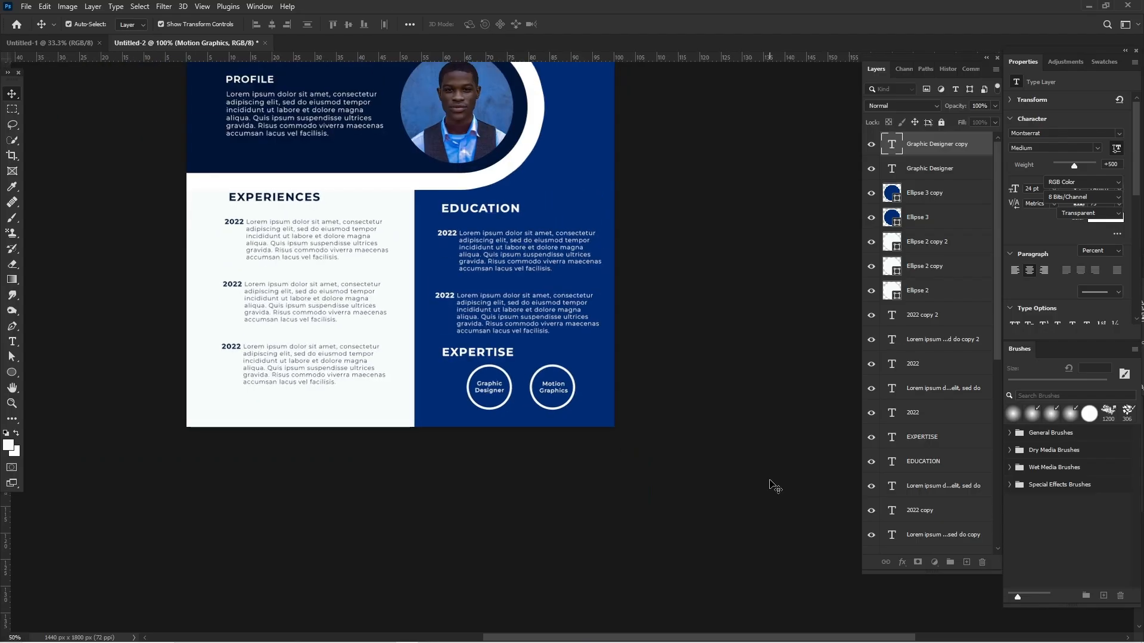
key(ctrl+minus)
key(ctrl+minus)
key(ctrl+minus)
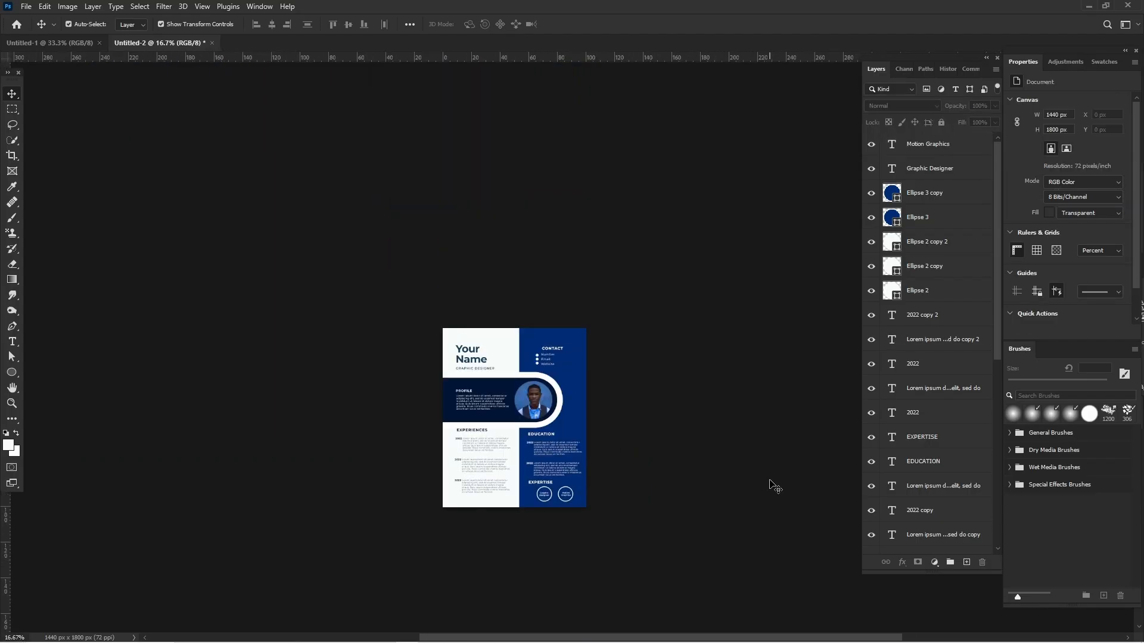
key(ctrl+plus)
key(ctrl+plus)
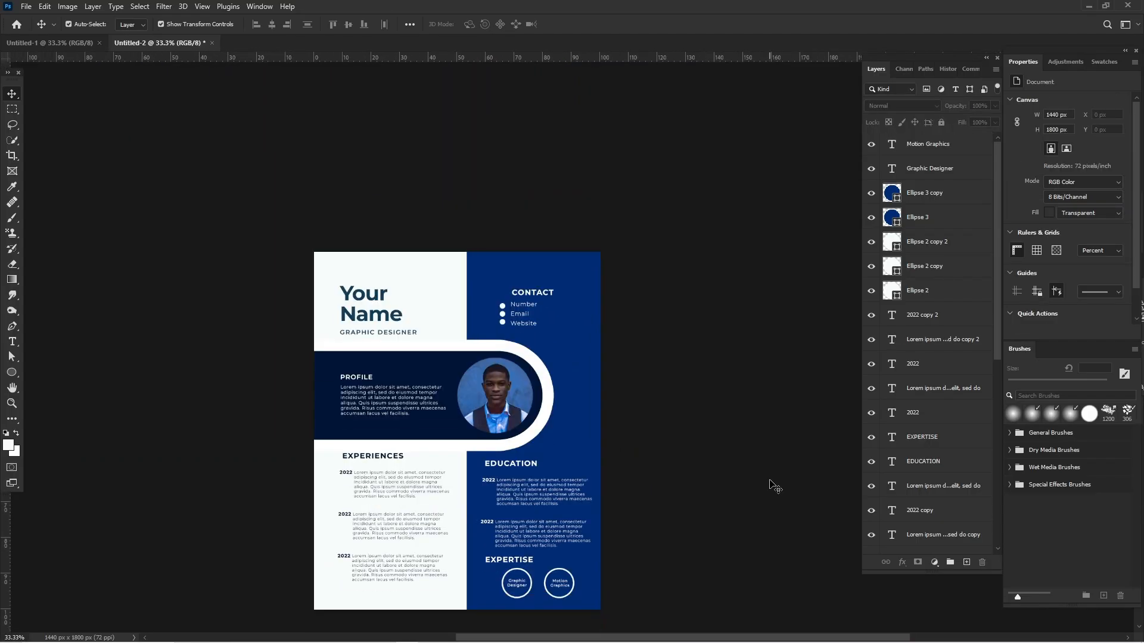
scroll(774, 487, down, 2)
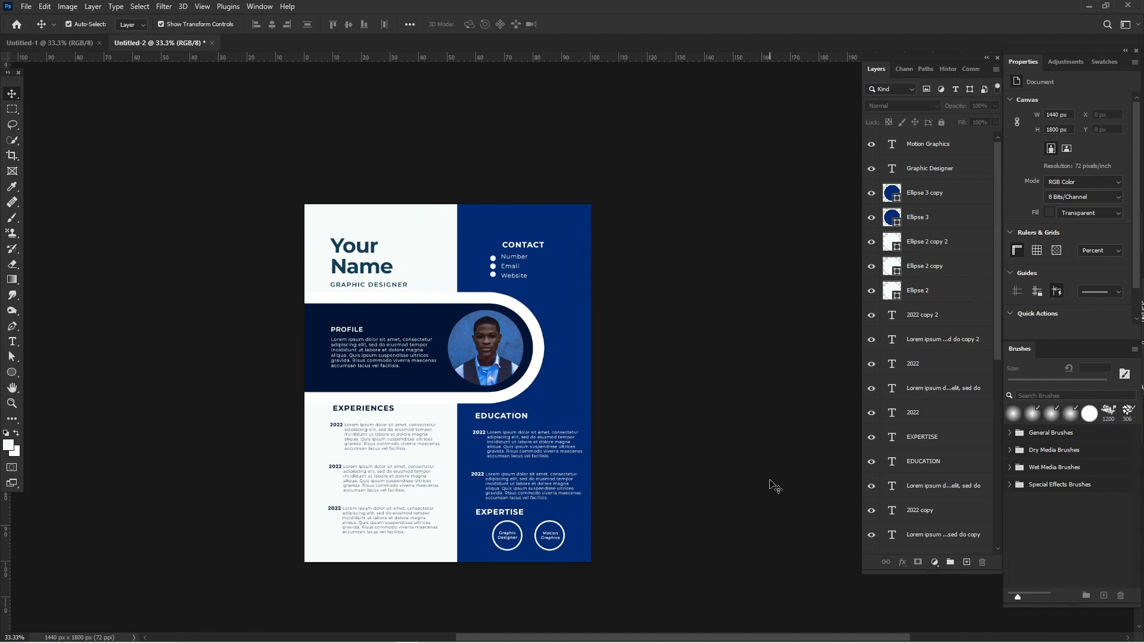
key(ctrl+plus)
scroll(775, 487, down, 1)
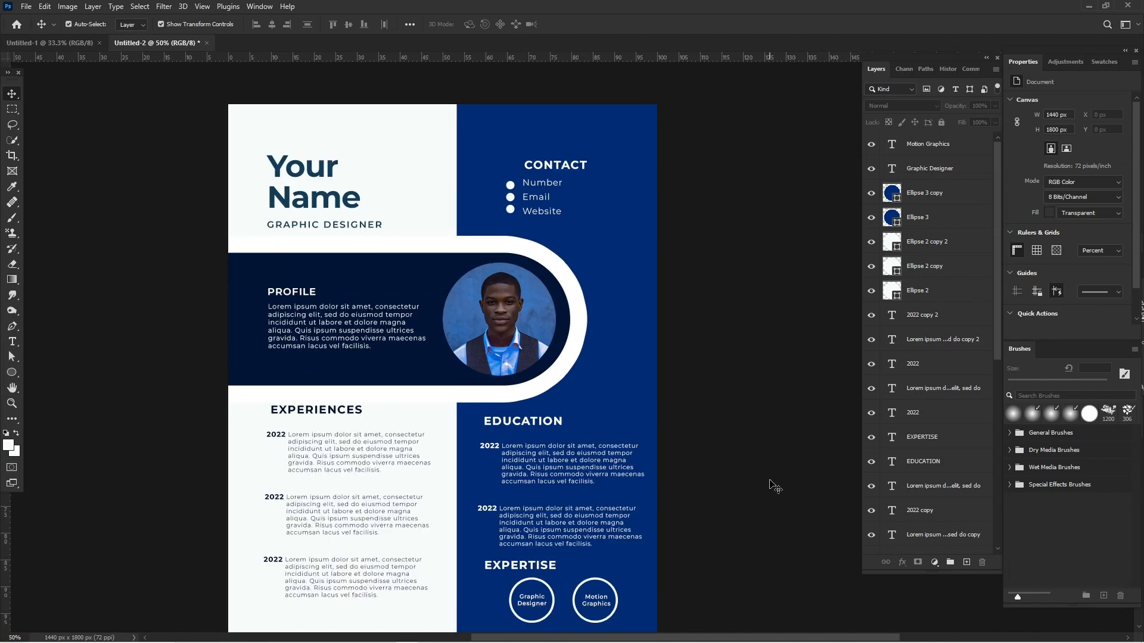
scroll(774, 487, down, 1)
scroll(774, 487, left, 1)
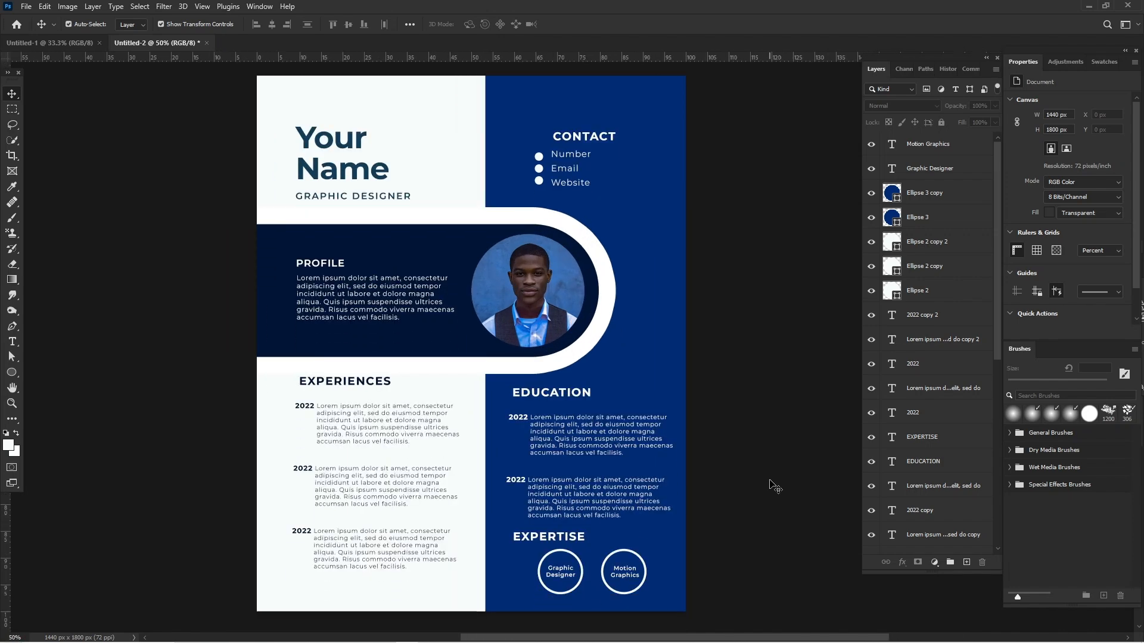